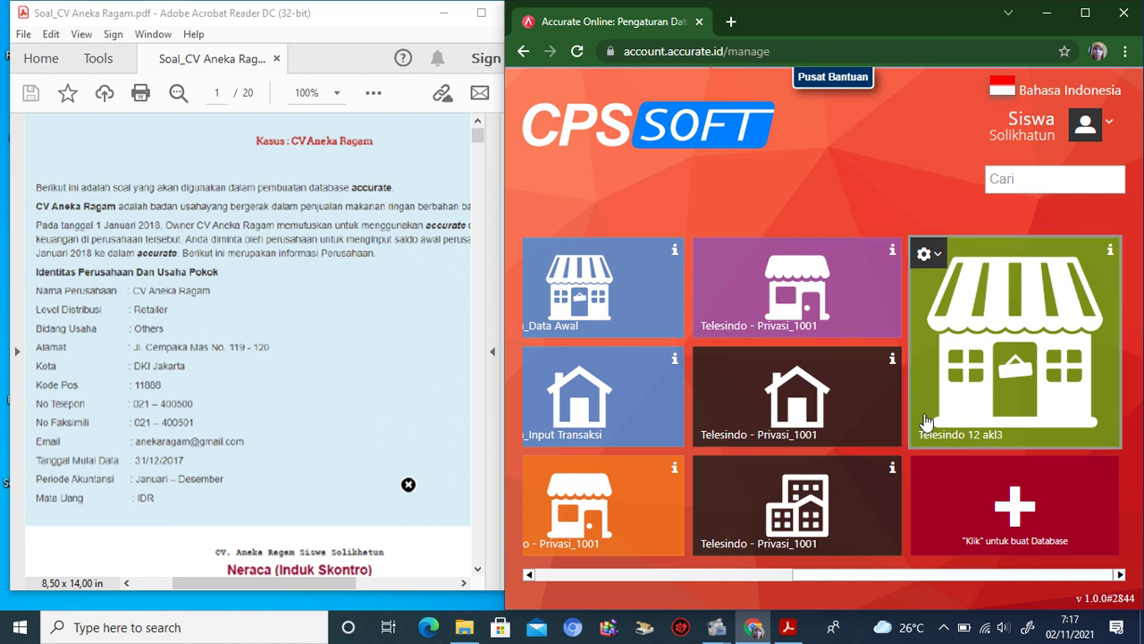
# Step: Create a database aliased 'CV. Aneka Ragam' with a blue background and the building logo, and save it
pyautogui.click(980, 495)
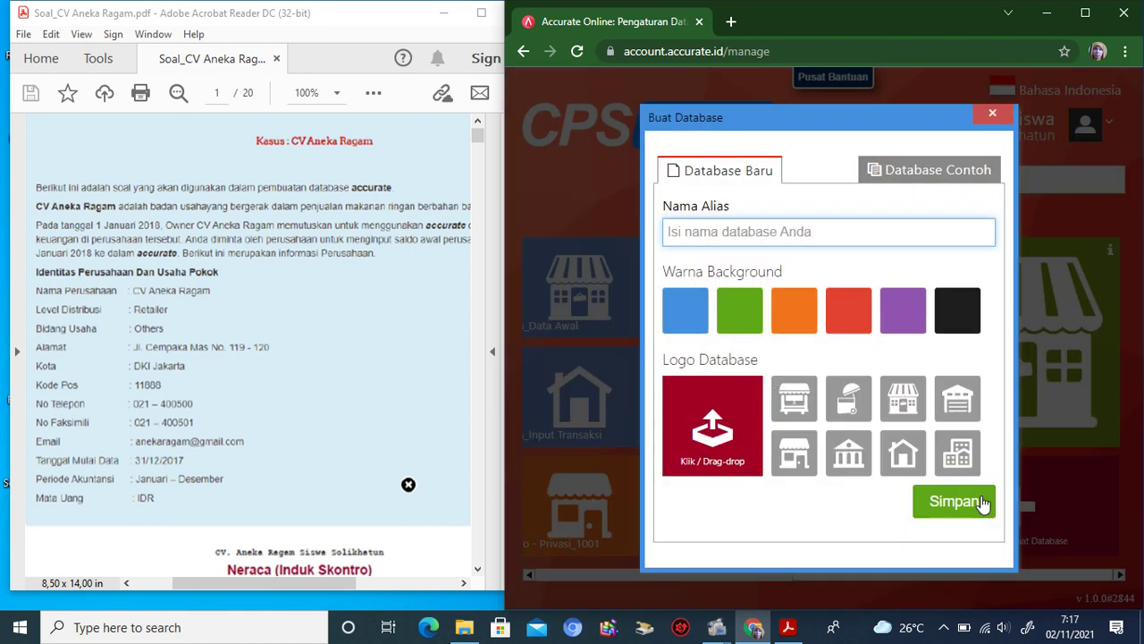
pyautogui.click(850, 333)
pyautogui.write('CV')
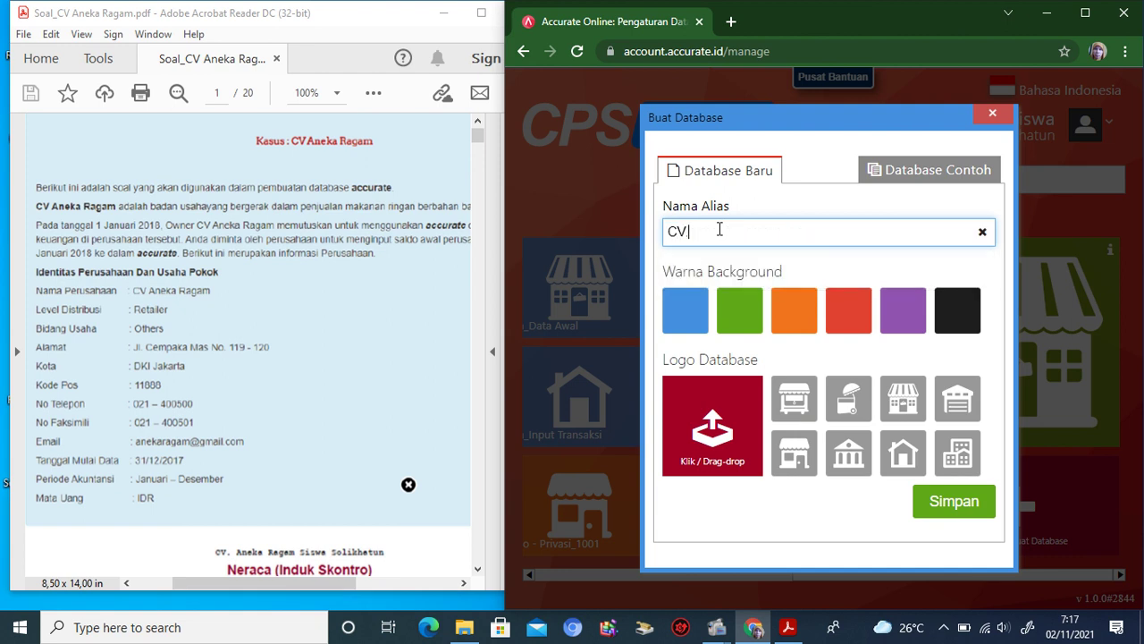
pyautogui.write('. Aneka Ragam')
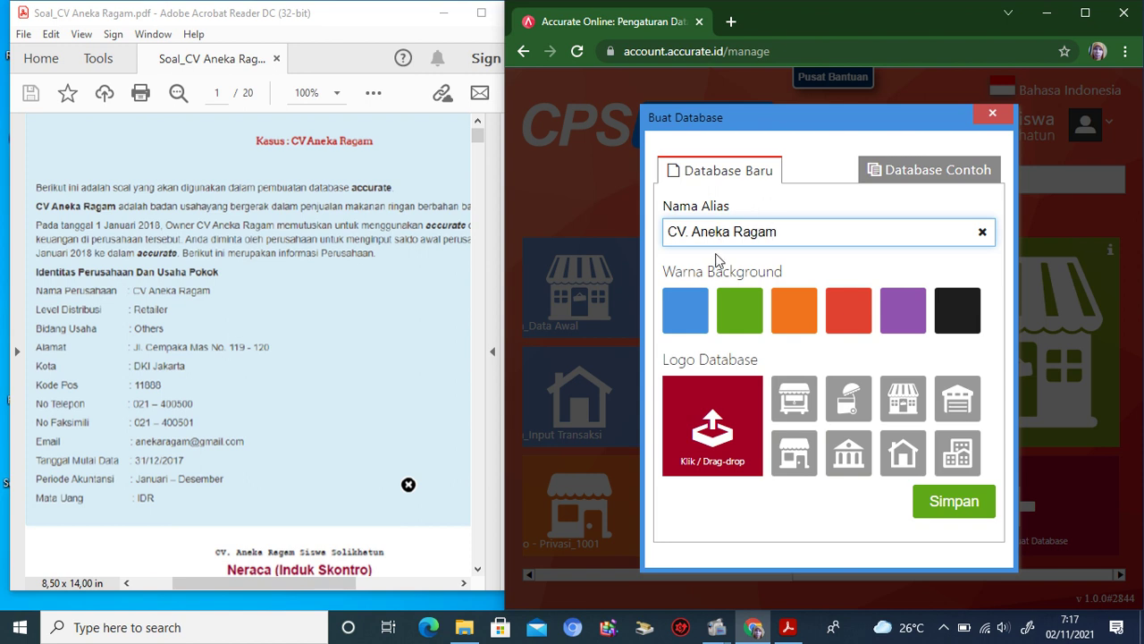
pyautogui.click(688, 308)
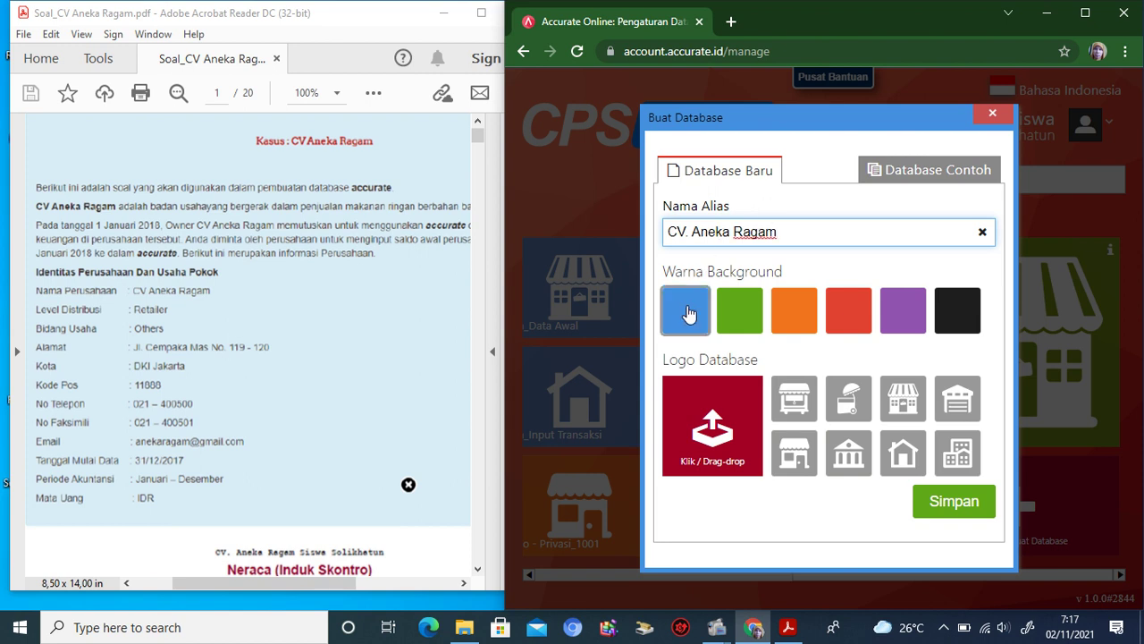
pyautogui.click(690, 314)
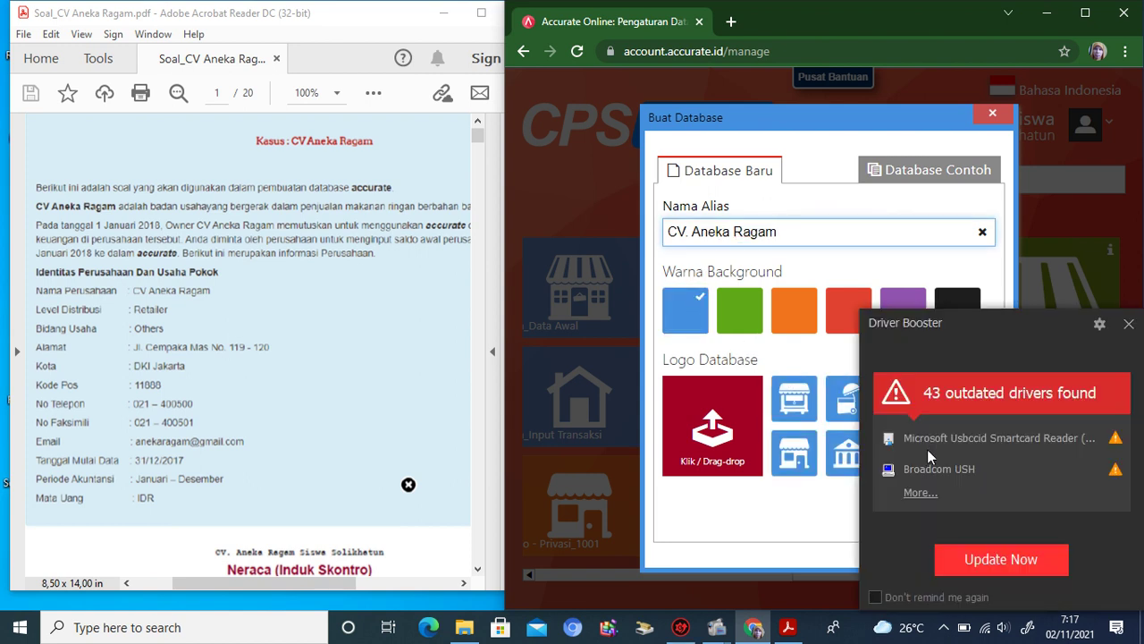
pyautogui.click(776, 404)
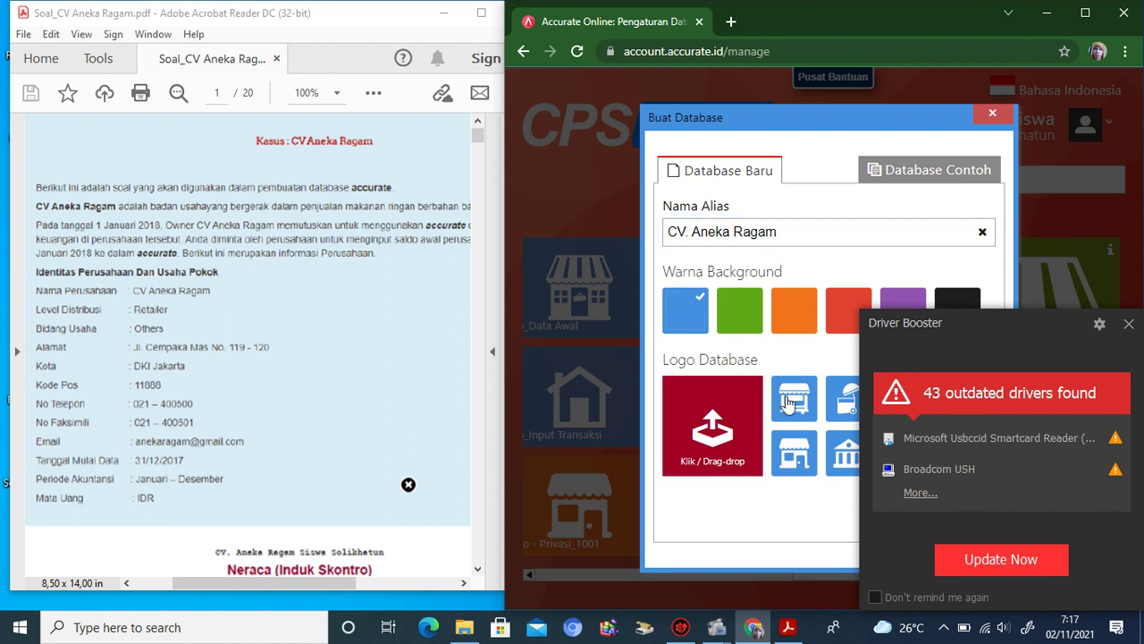
pyautogui.click(1128, 324)
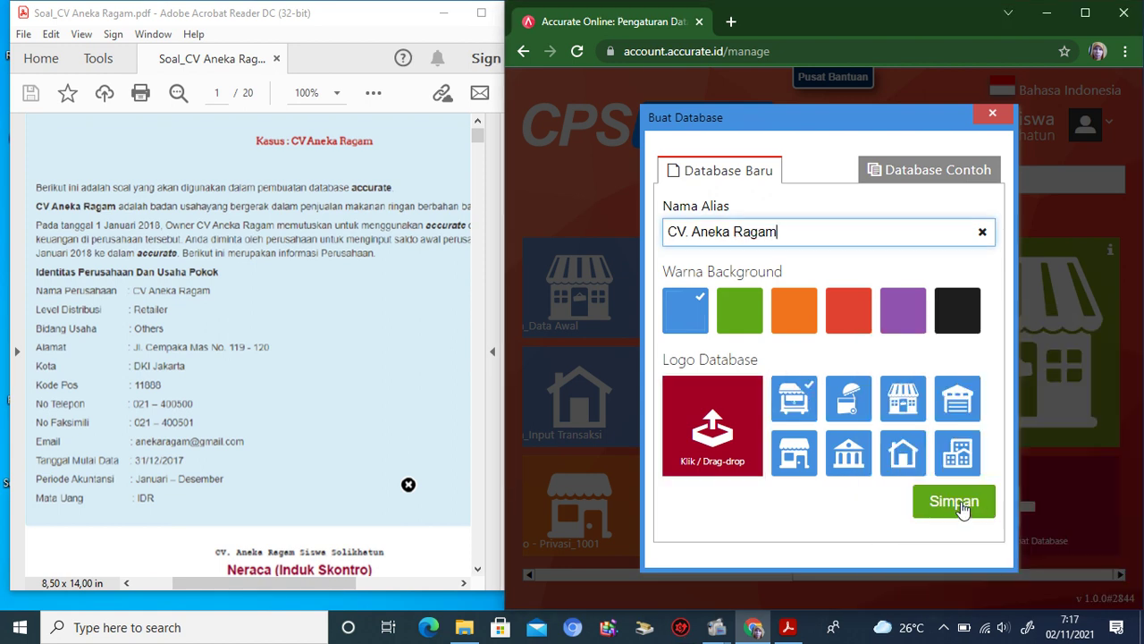
pyautogui.click(959, 449)
pyautogui.click(961, 502)
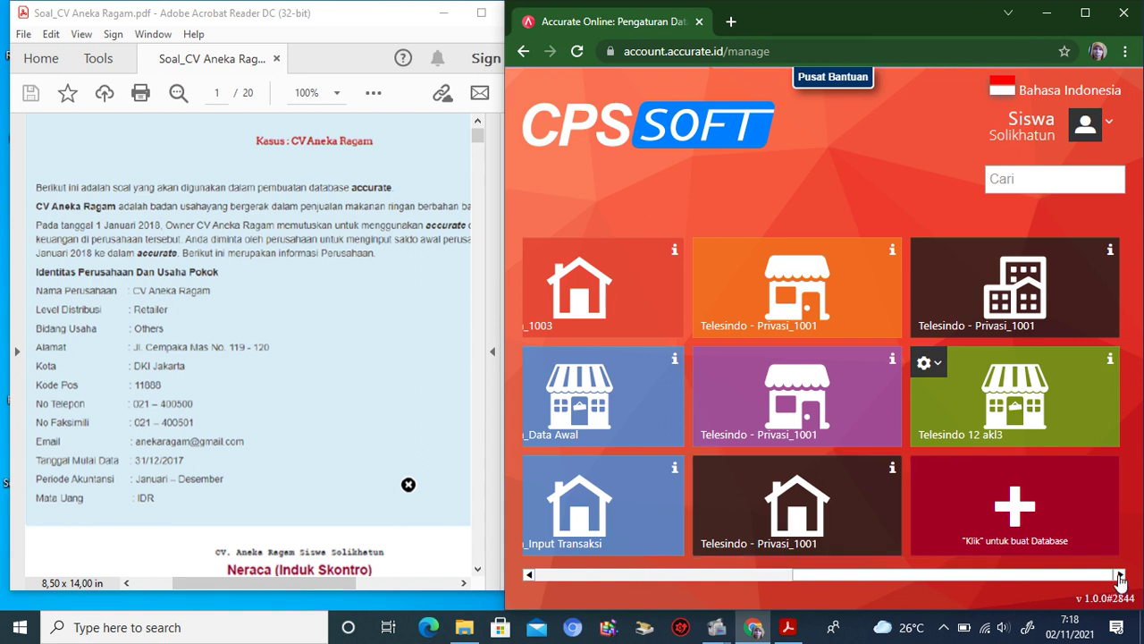
# Step: Scroll the database strip back to its start and open the blue CV. Aneka Ragam database
pyautogui.click(529, 575)
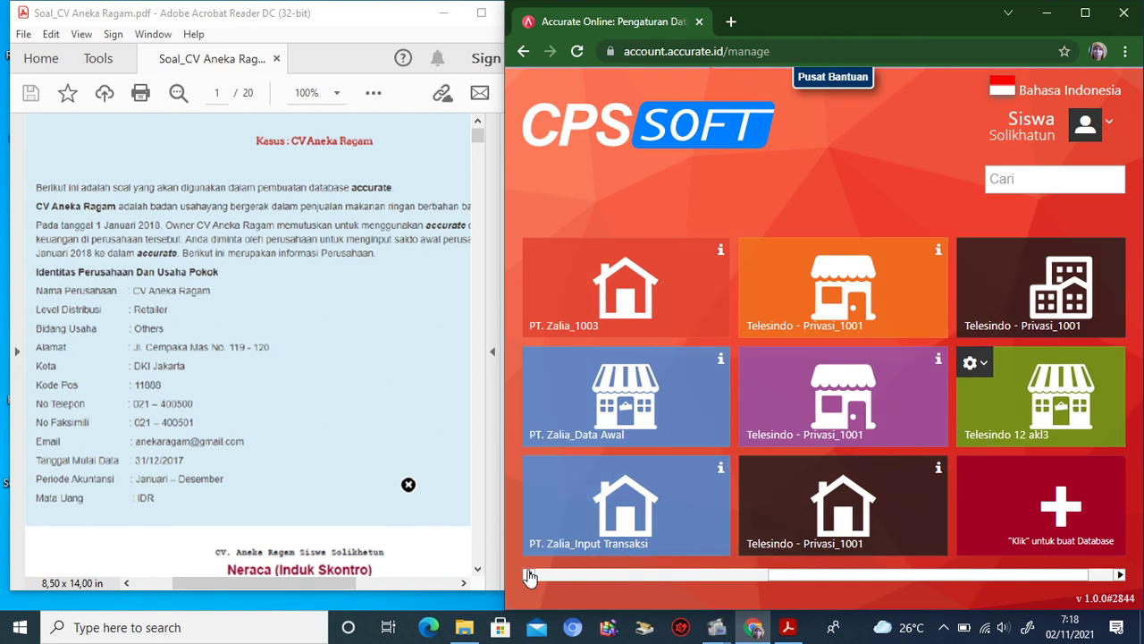
pyautogui.click(529, 575)
pyautogui.click(528, 575)
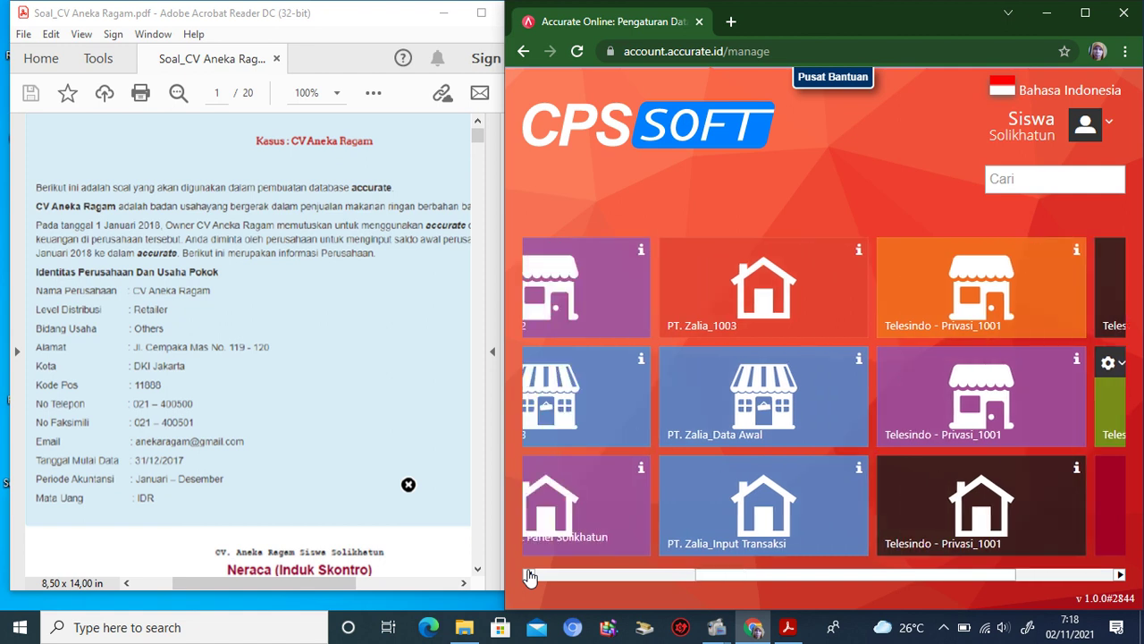
pyautogui.click(528, 575)
pyautogui.click(528, 575)
pyautogui.click(528, 575)
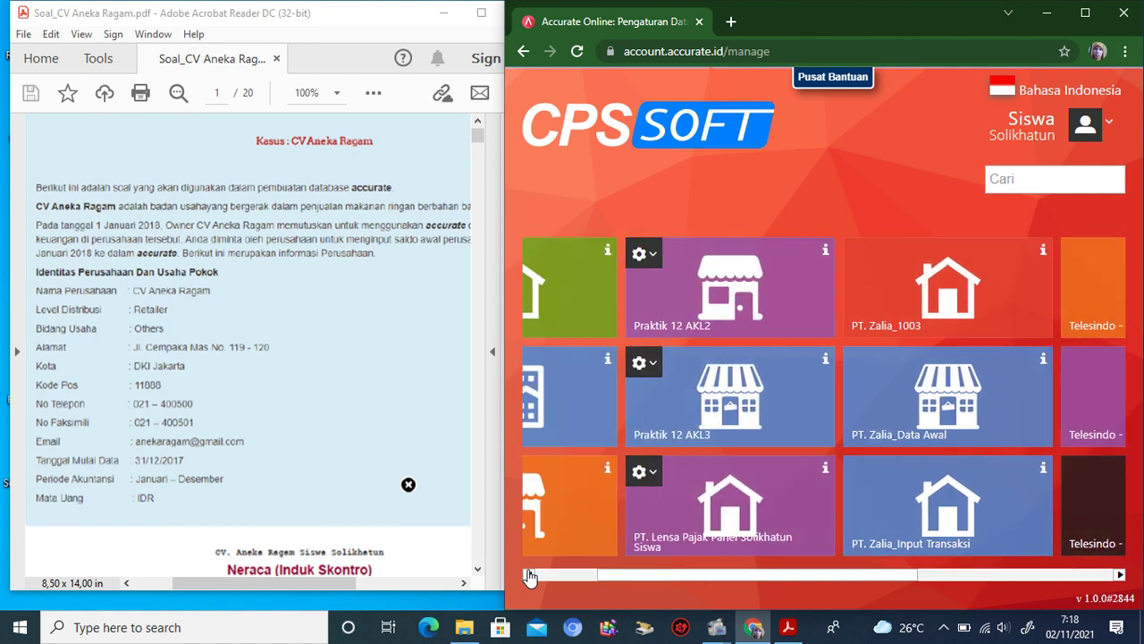
pyautogui.click(528, 574)
pyautogui.click(528, 575)
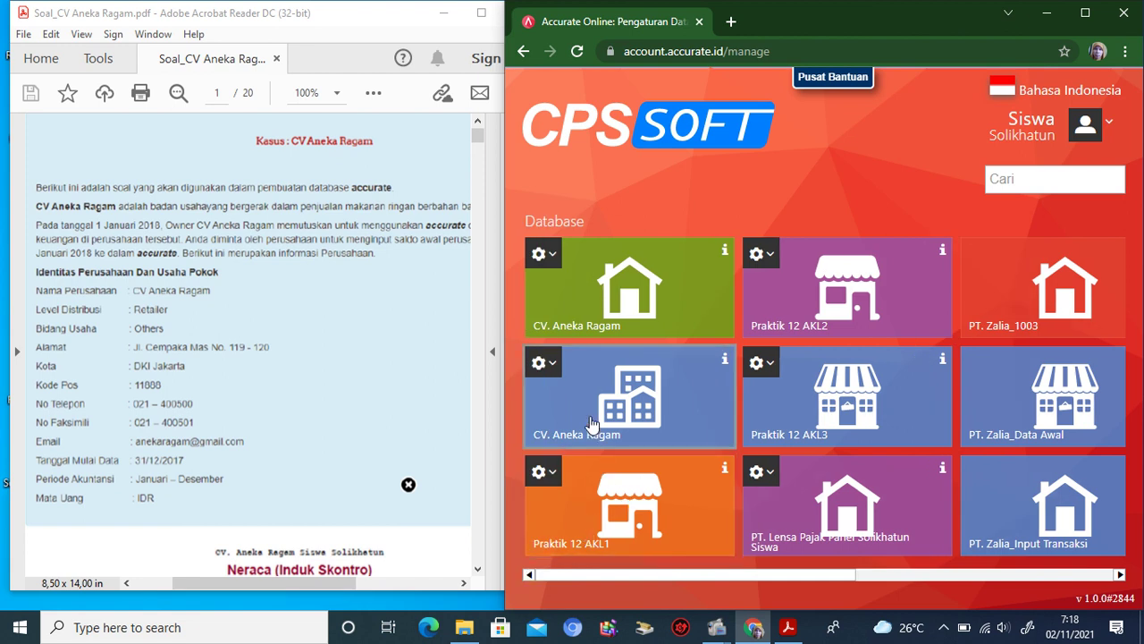
pyautogui.click(589, 424)
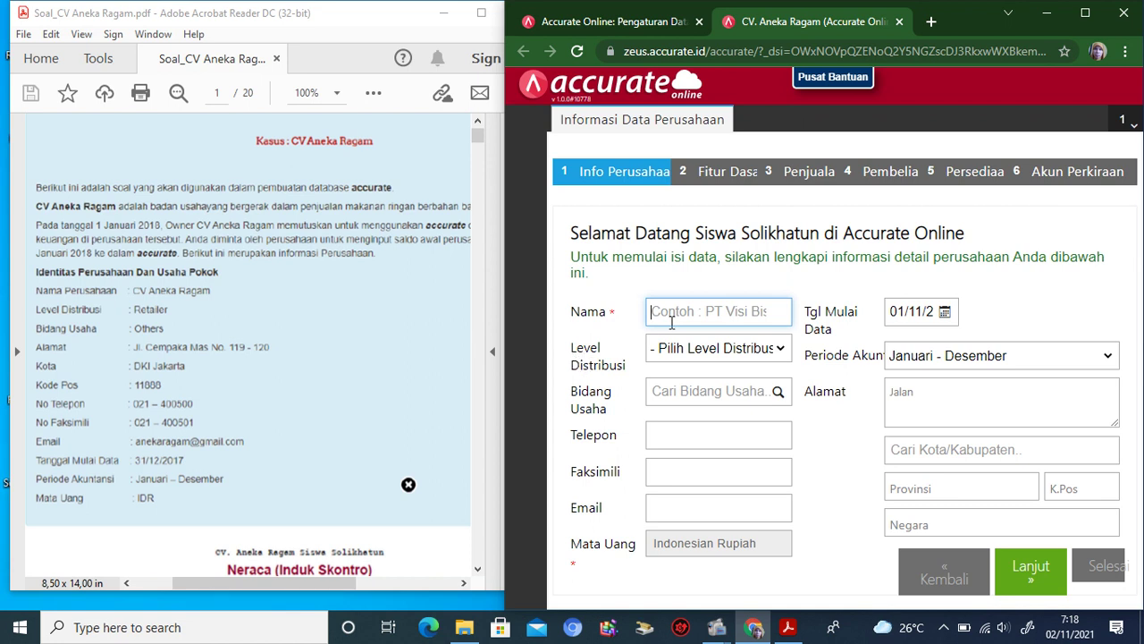
# Step: Name the company 'CV. Aneka Ragam' with Retailer distribution level and Others (Lainnya) business field
pyautogui.write('CV Aneka Ragam')
pyautogui.click(671, 321)
pyautogui.write('.')
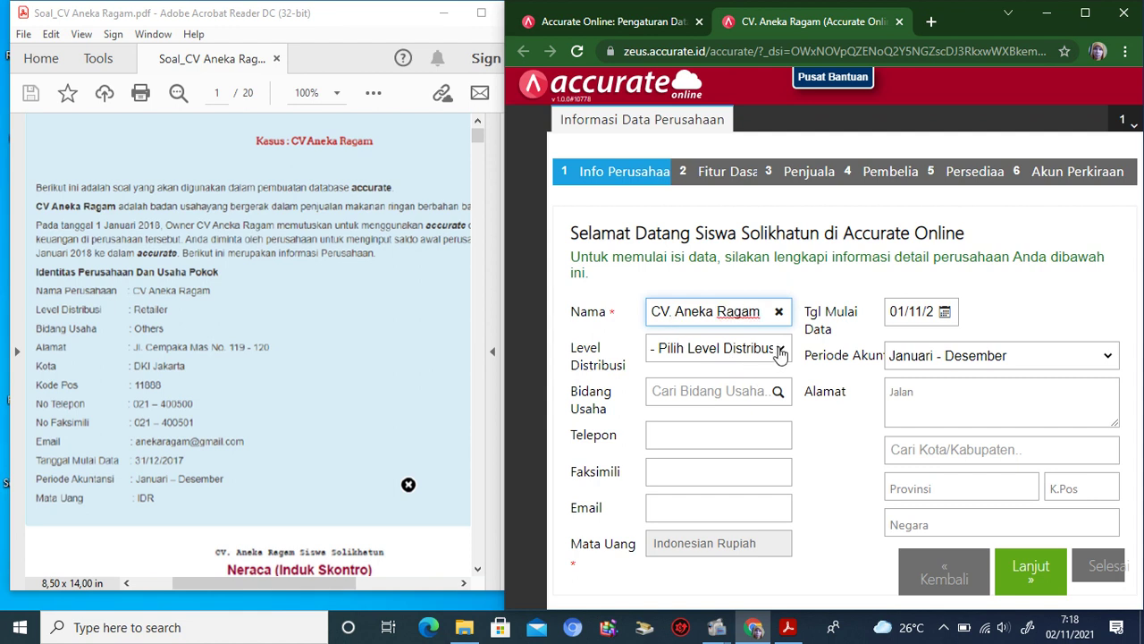
pyautogui.click(780, 350)
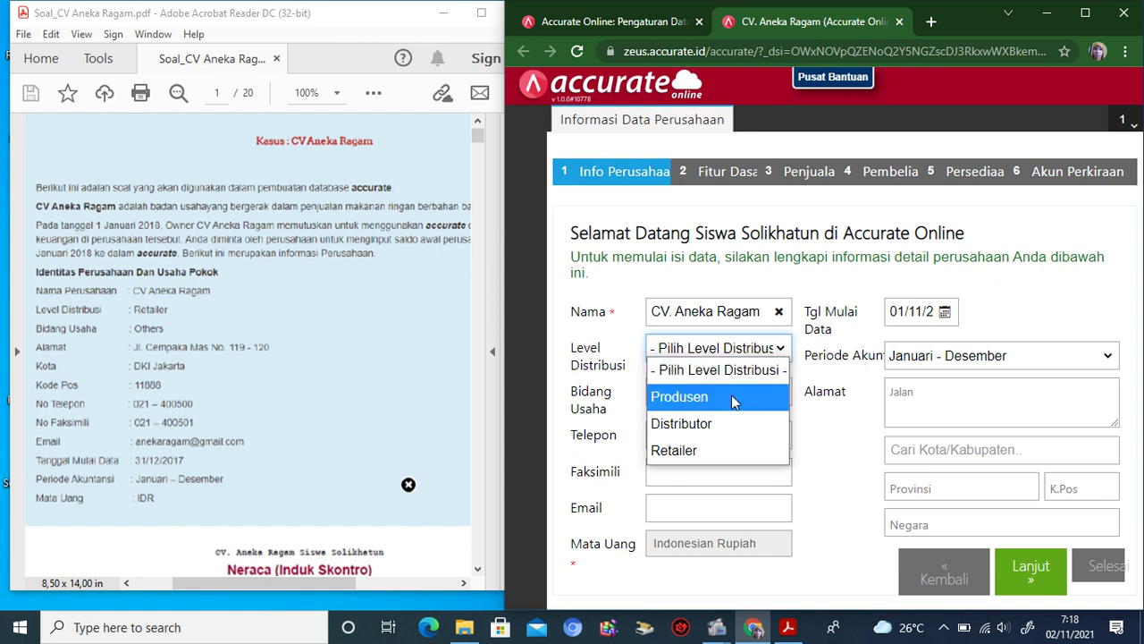
pyautogui.click(678, 448)
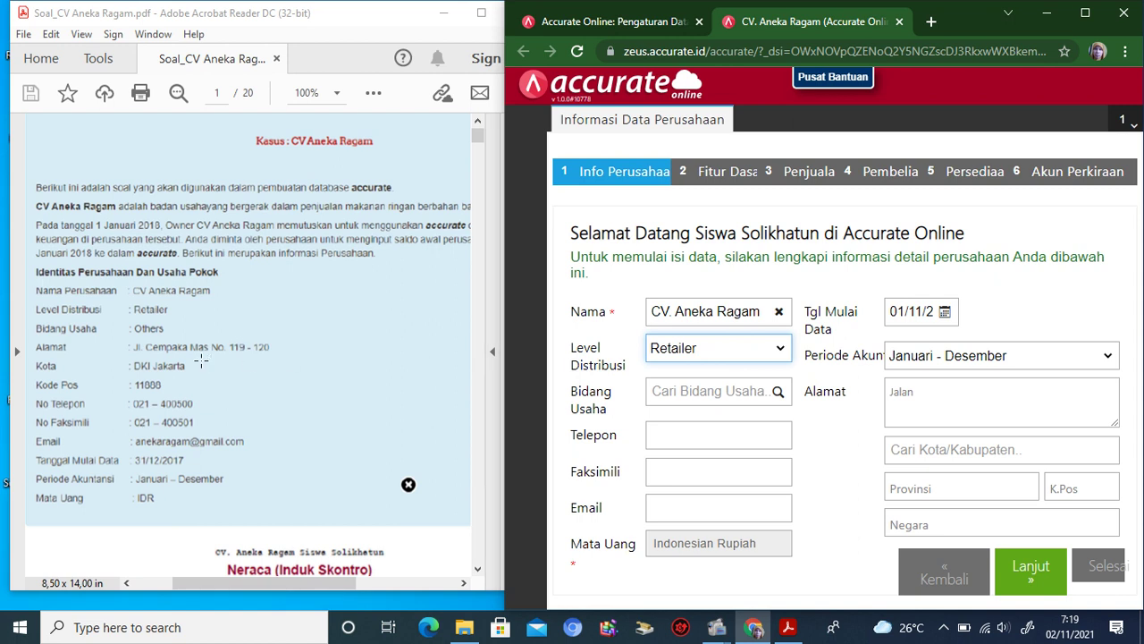
pyautogui.click(776, 400)
pyautogui.write('other')
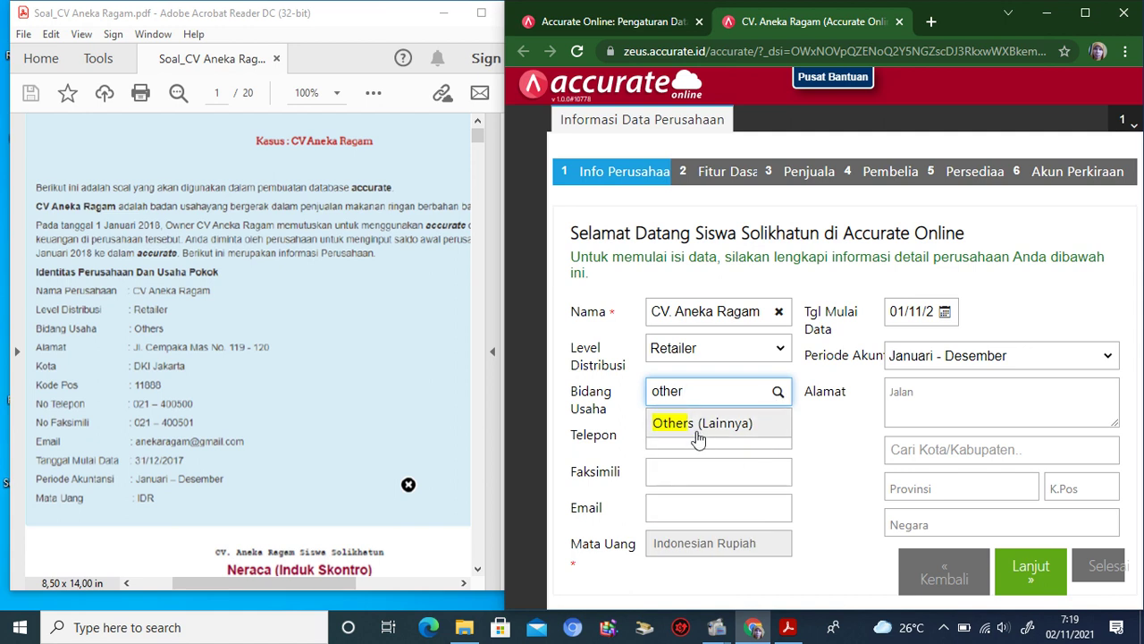
pyautogui.click(698, 435)
# Step: Enter the company's phone number, fax number and e-mail address
pyautogui.click(691, 436)
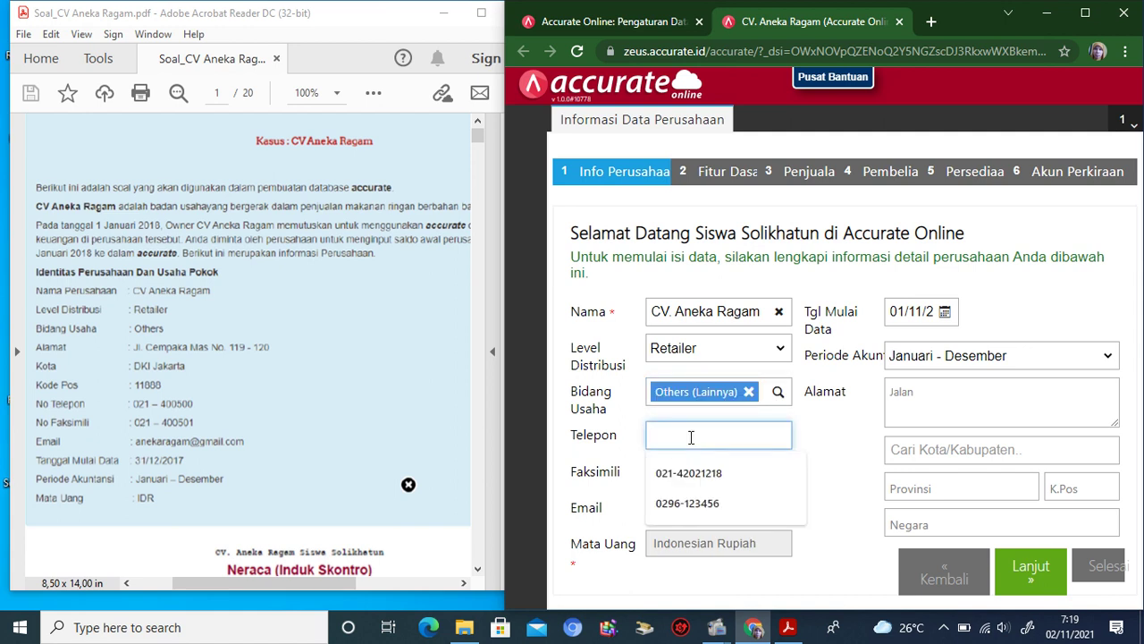
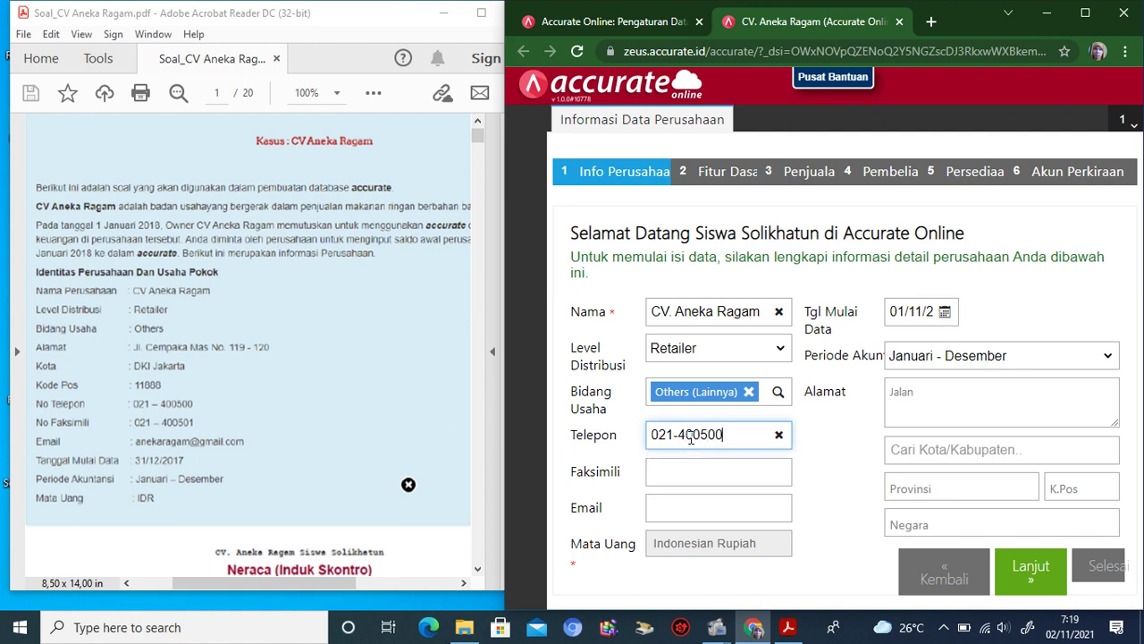
pyautogui.click(713, 470)
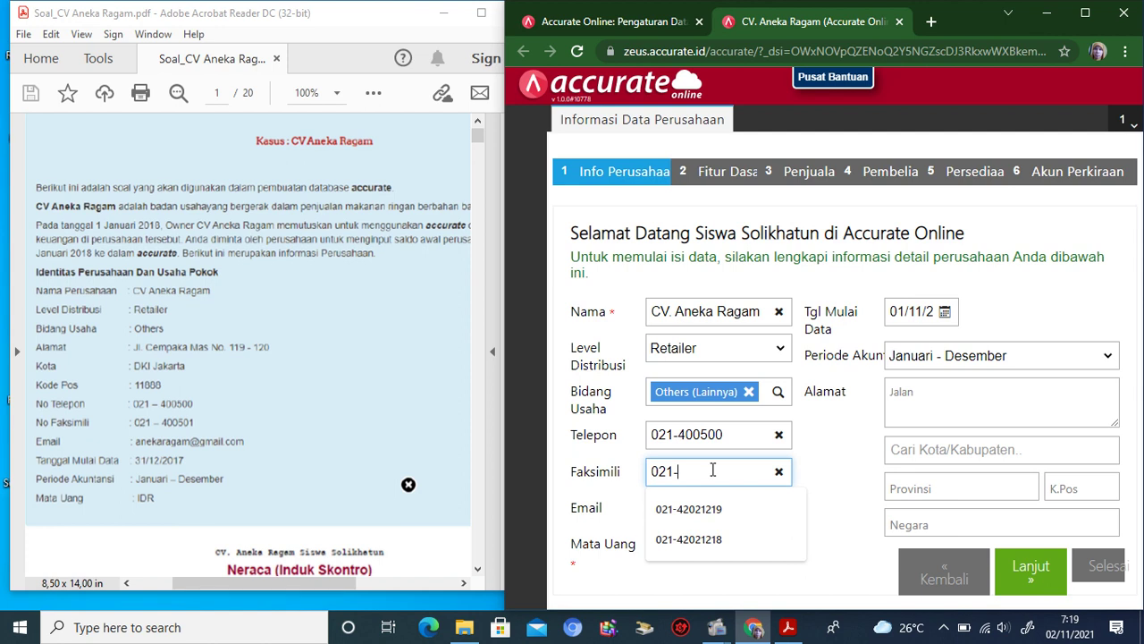
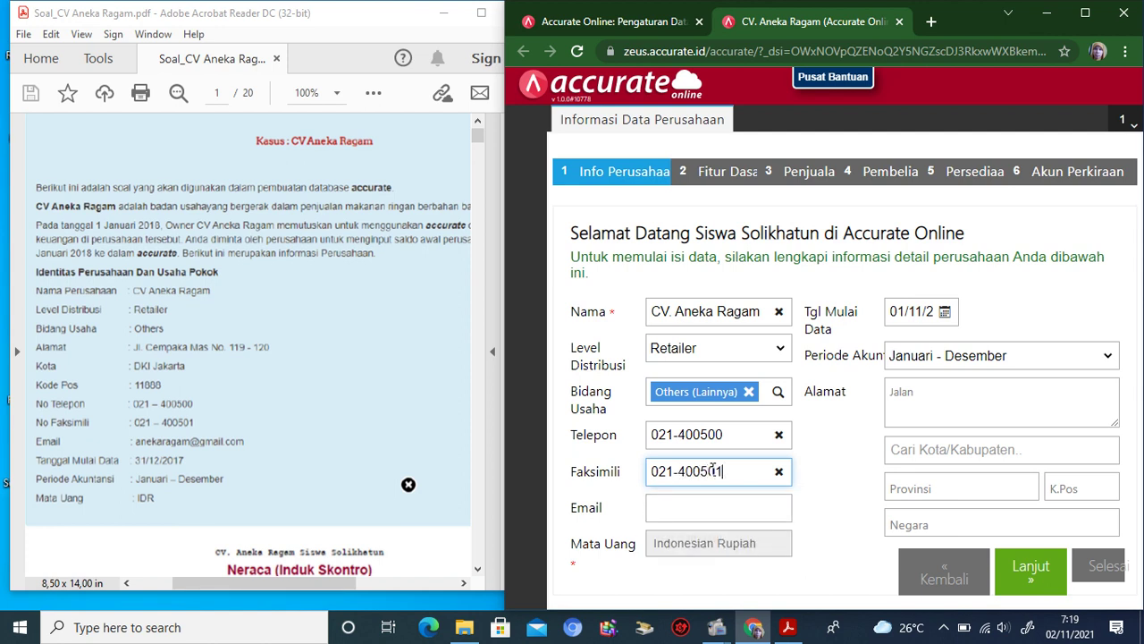
pyautogui.click(697, 506)
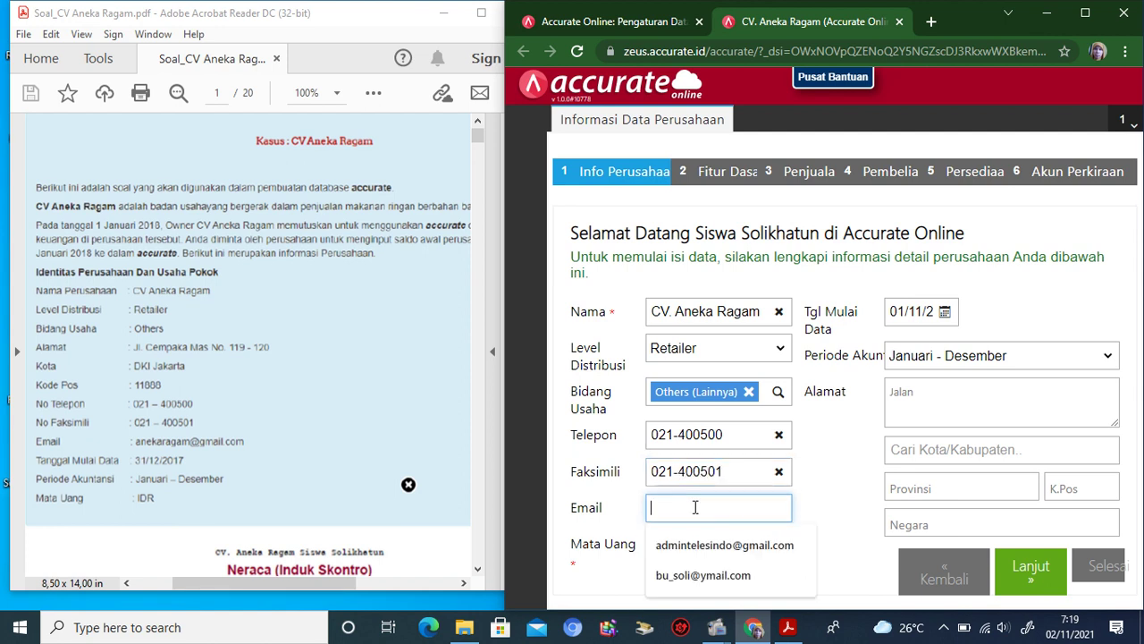
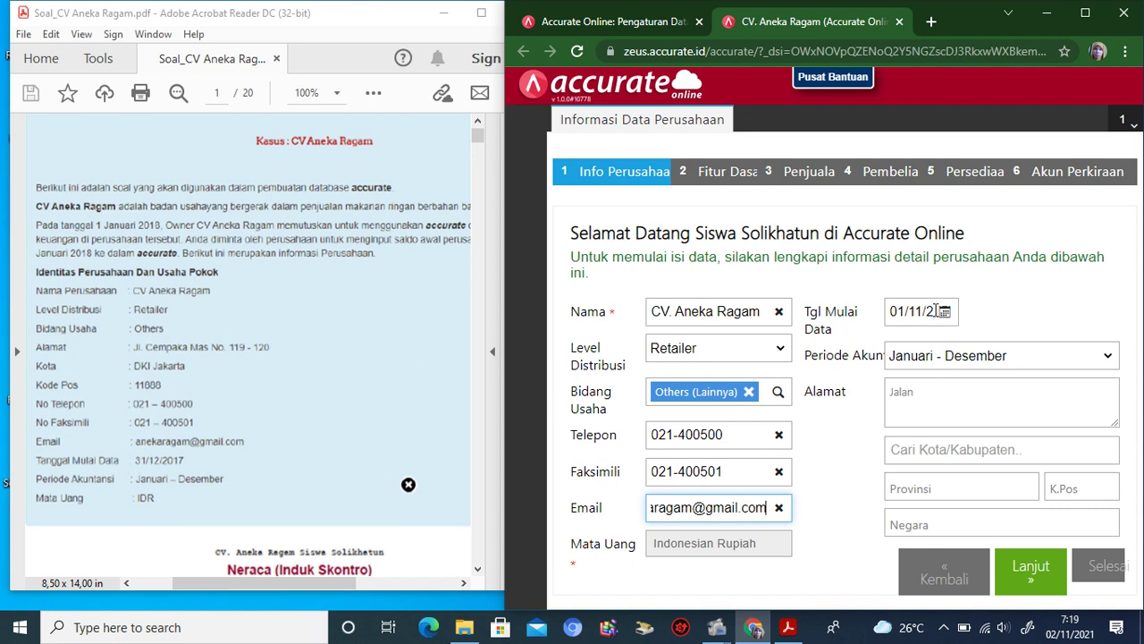
# Step: Set the data start date to 31/12, enter the street address with city DKI Jakarta, and continue
pyautogui.click(903, 312)
pyautogui.write('31/12/2')
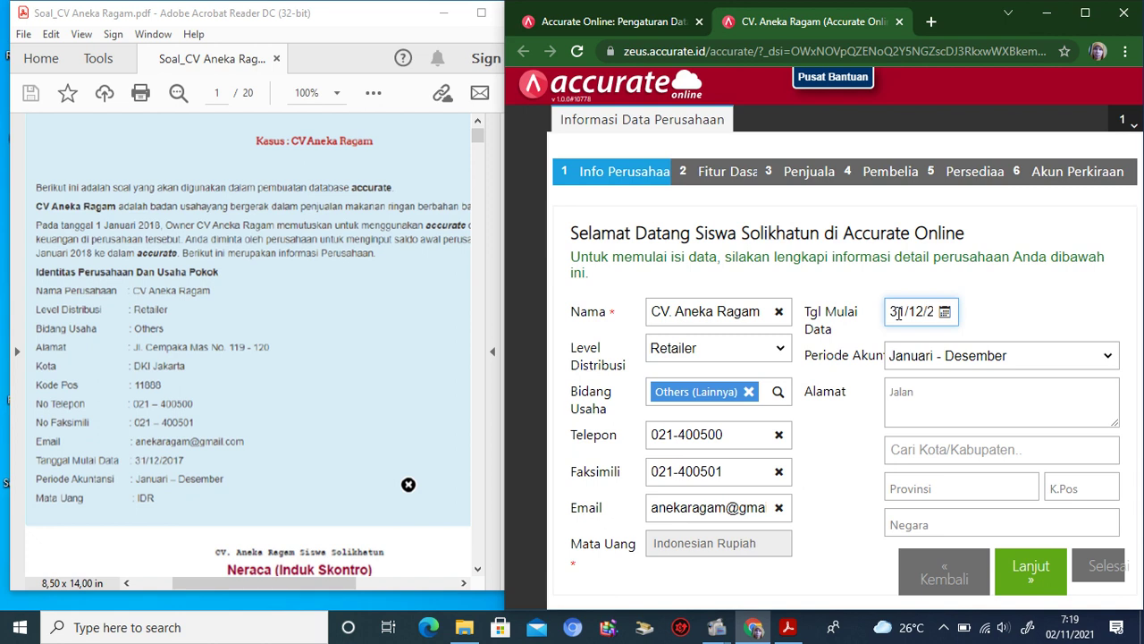
pyautogui.click(961, 402)
pyautogui.write('Jalan ')
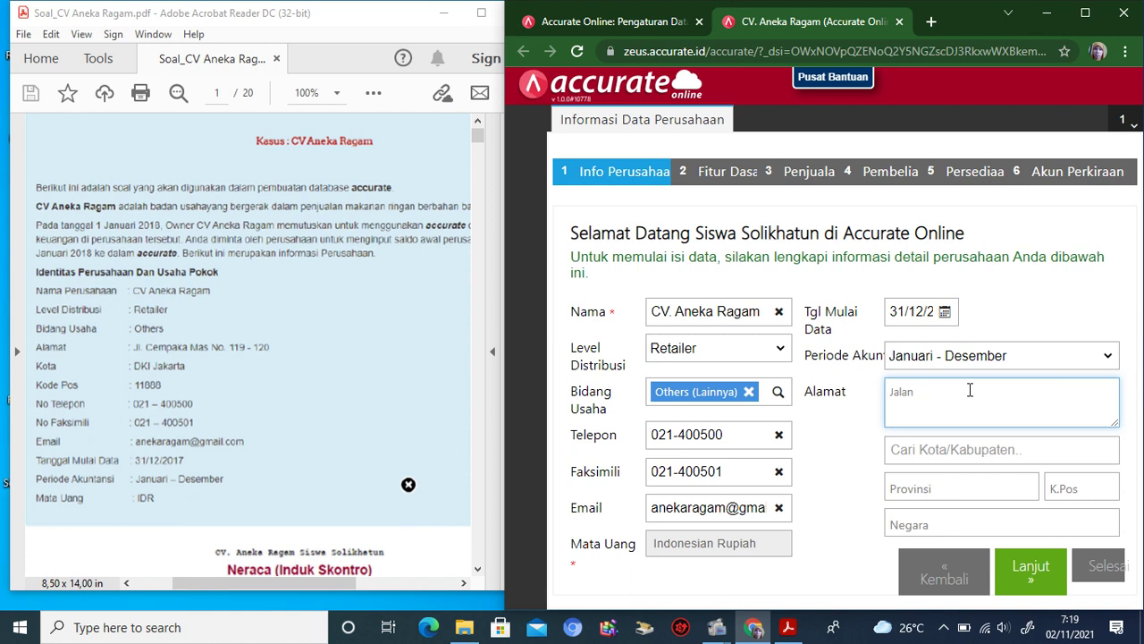
pyautogui.click(967, 454)
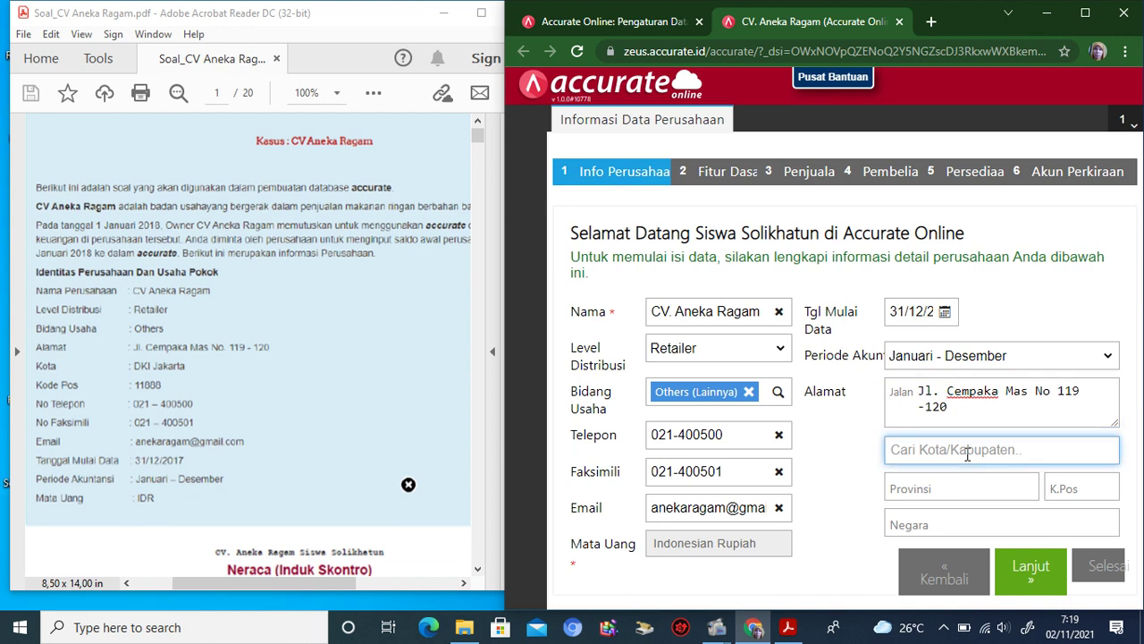
pyautogui.write('DKI')
pyautogui.click(945, 501)
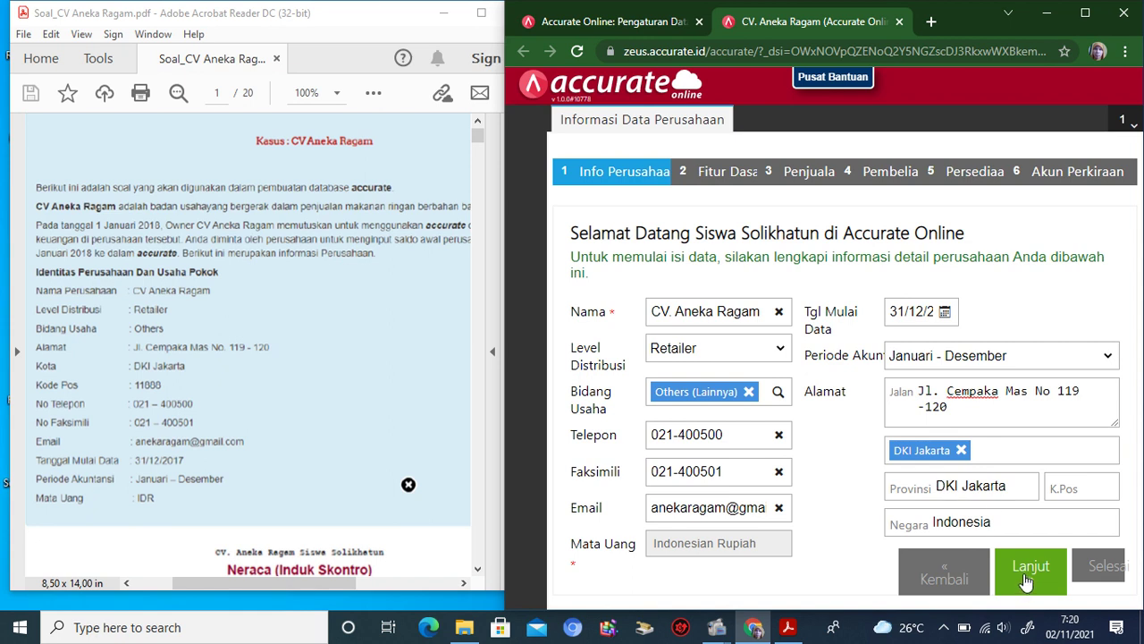
pyautogui.click(1026, 581)
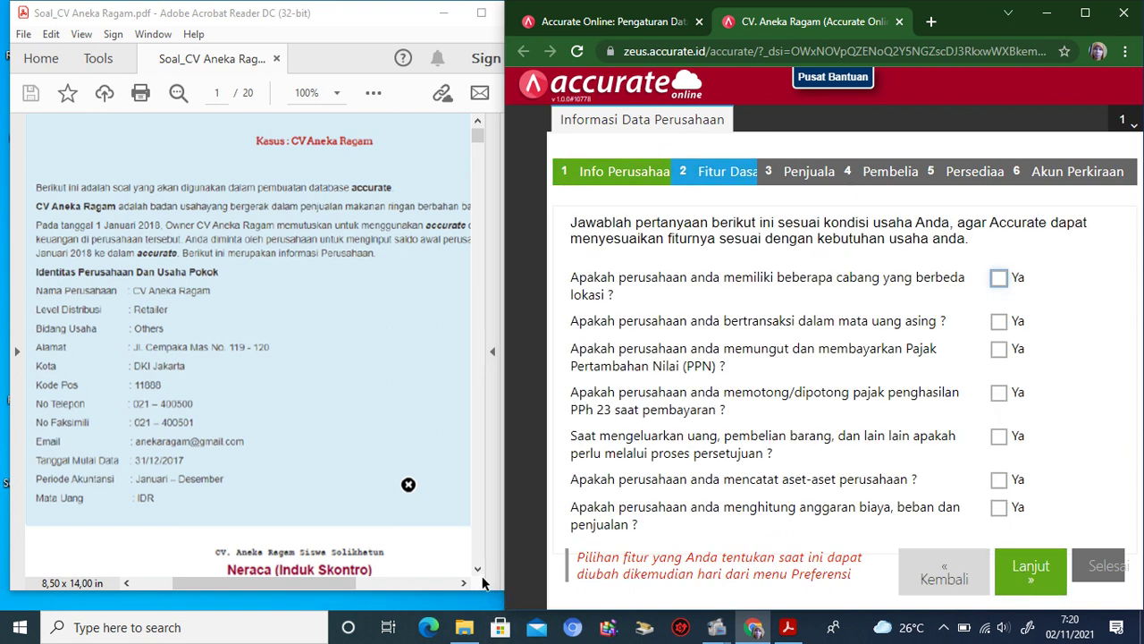
pyautogui.click(479, 569)
# Step: Answer Ya to collecting and paying VAT (PPN) and to recording company assets, then continue
pyautogui.click(478, 569)
pyautogui.moveTo(478, 572); pyautogui.dragTo(478, 572)
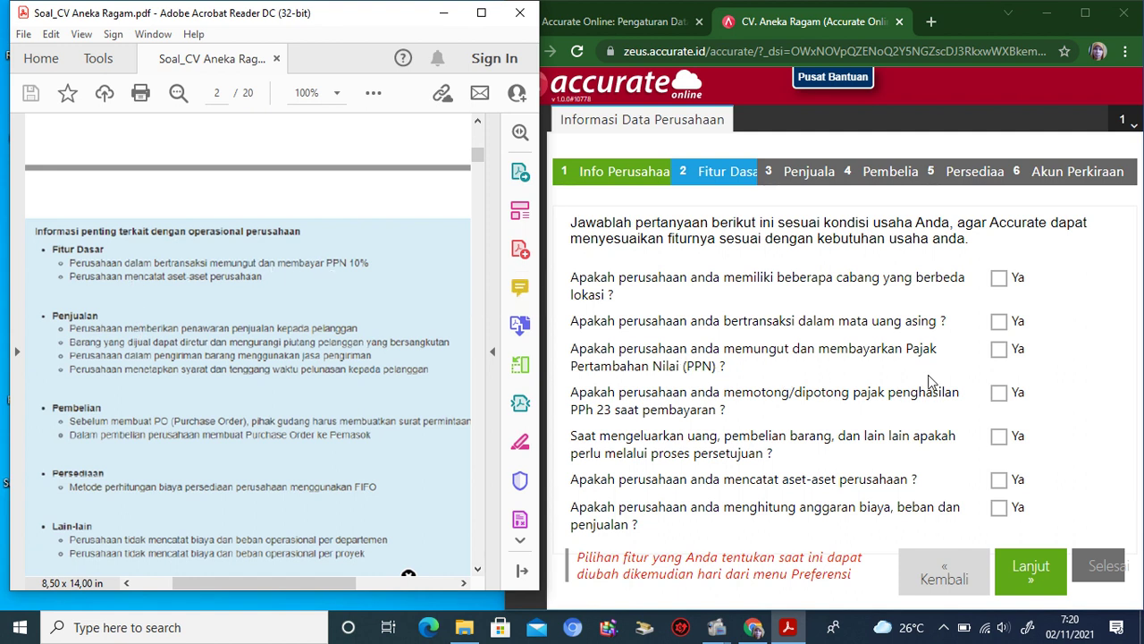
pyautogui.click(1000, 358)
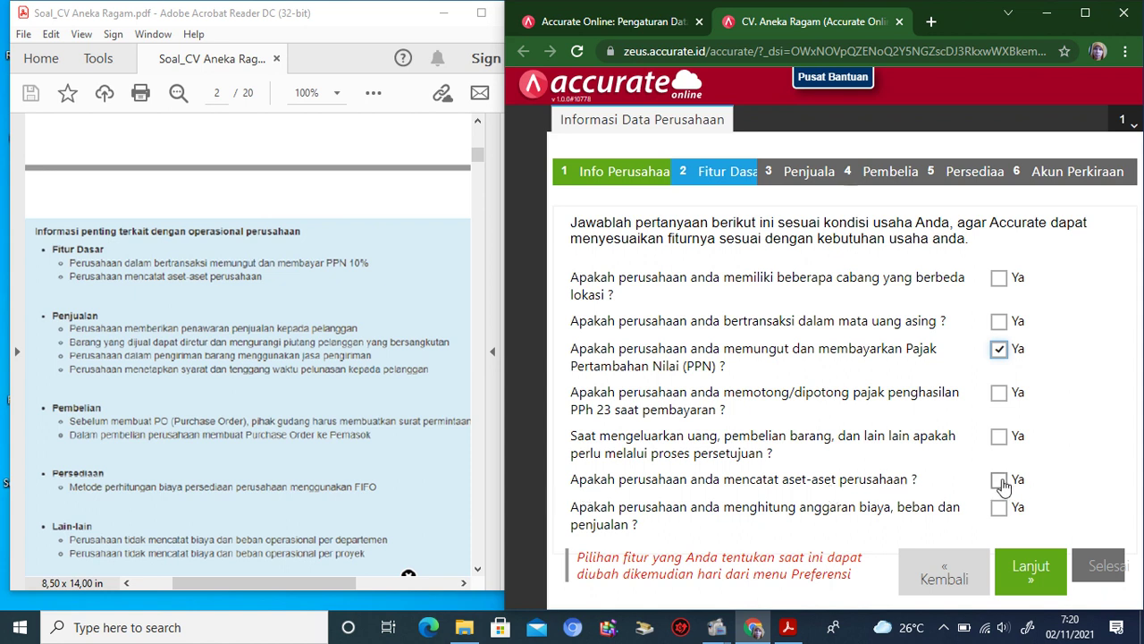
pyautogui.click(999, 482)
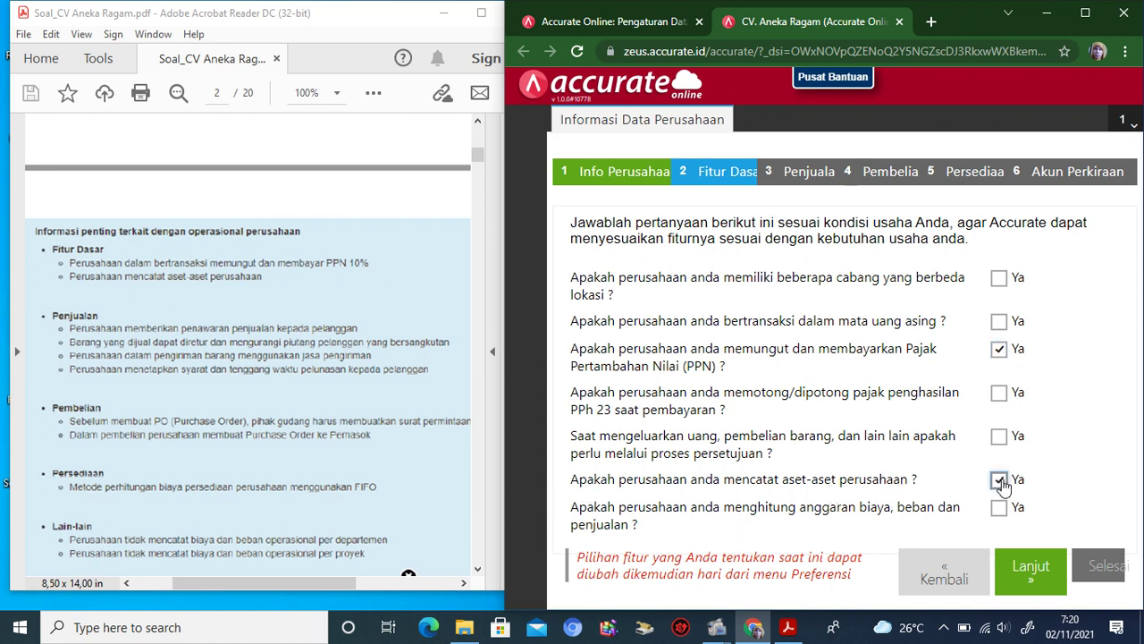
pyautogui.click(1028, 577)
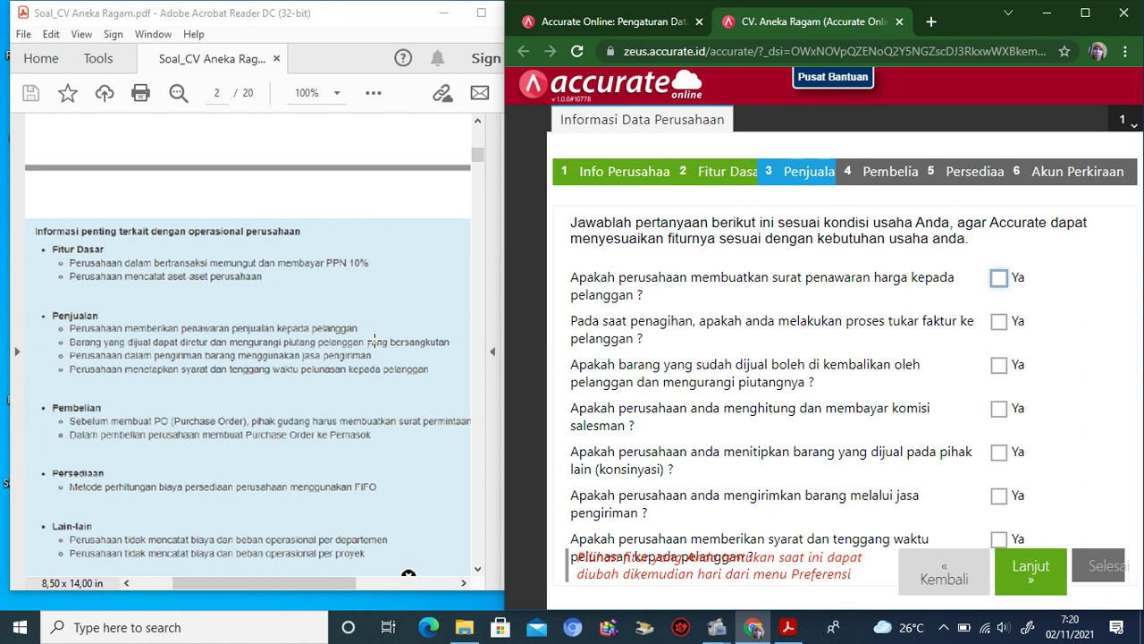
# Step: Answer Ya to price quotations, returns reducing receivables, delivery-service shipping and payment terms, then continue
pyautogui.click(999, 279)
pyautogui.click(999, 366)
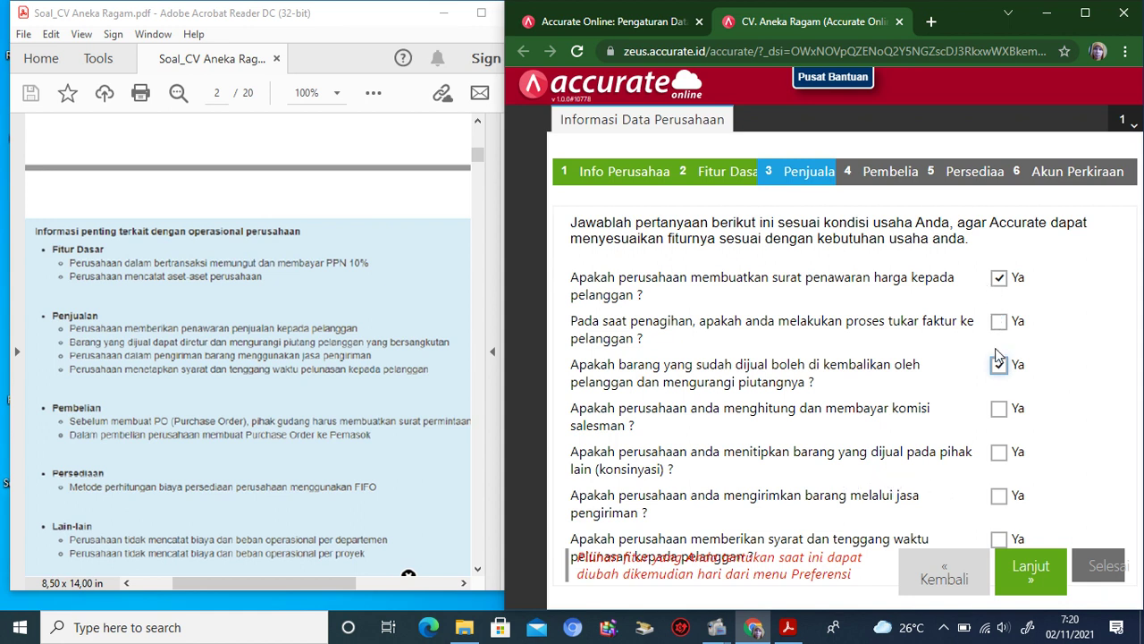
pyautogui.click(999, 496)
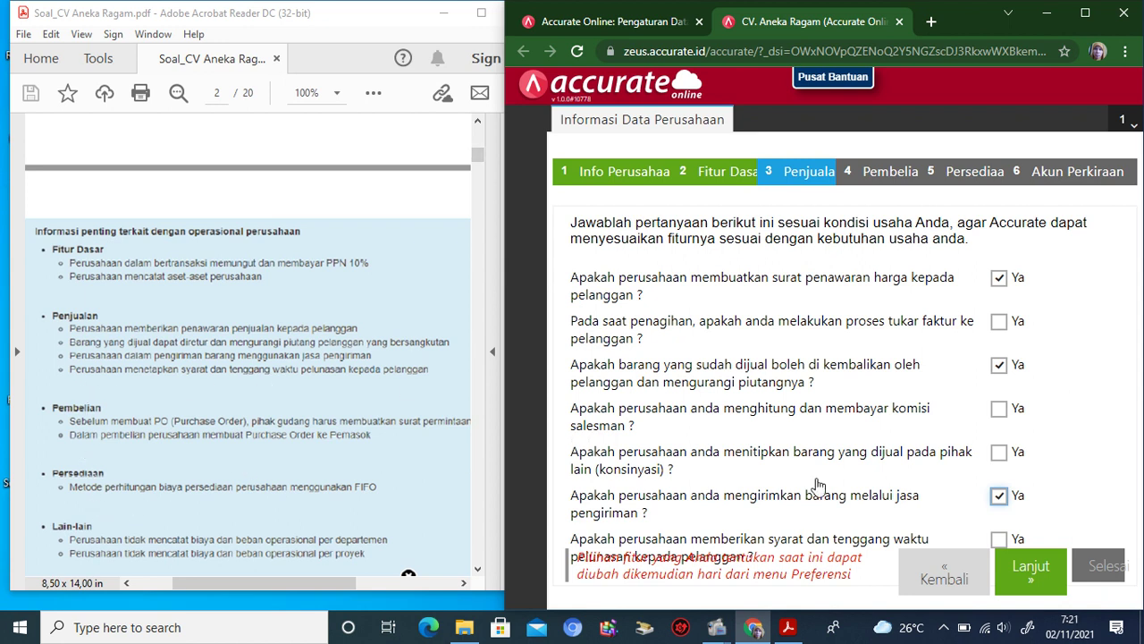
pyautogui.click(1000, 542)
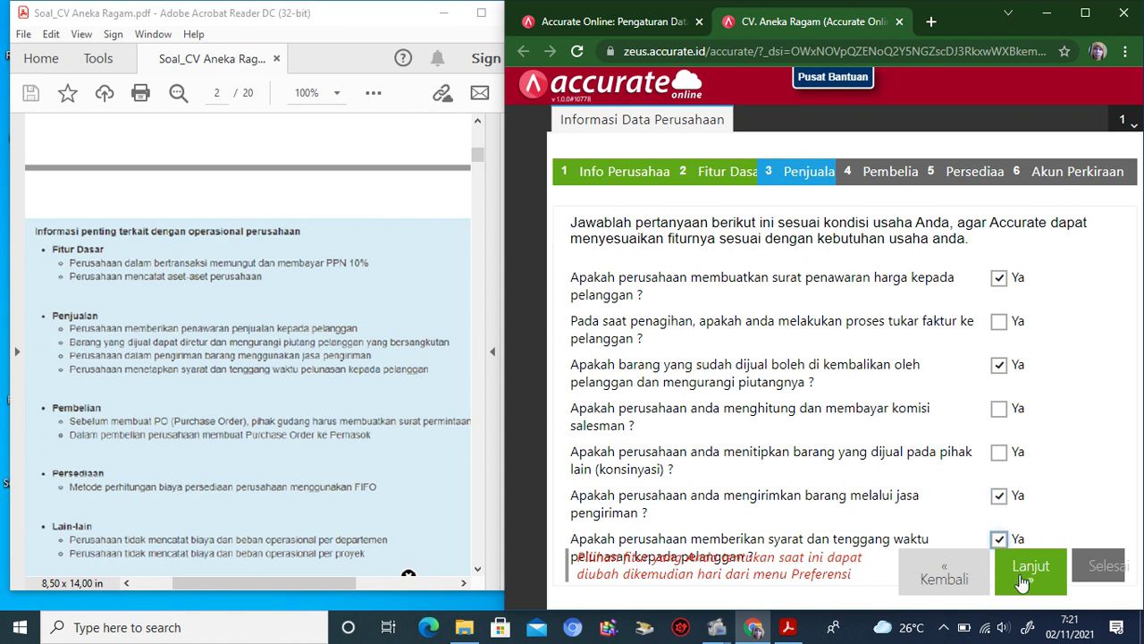
pyautogui.click(1022, 579)
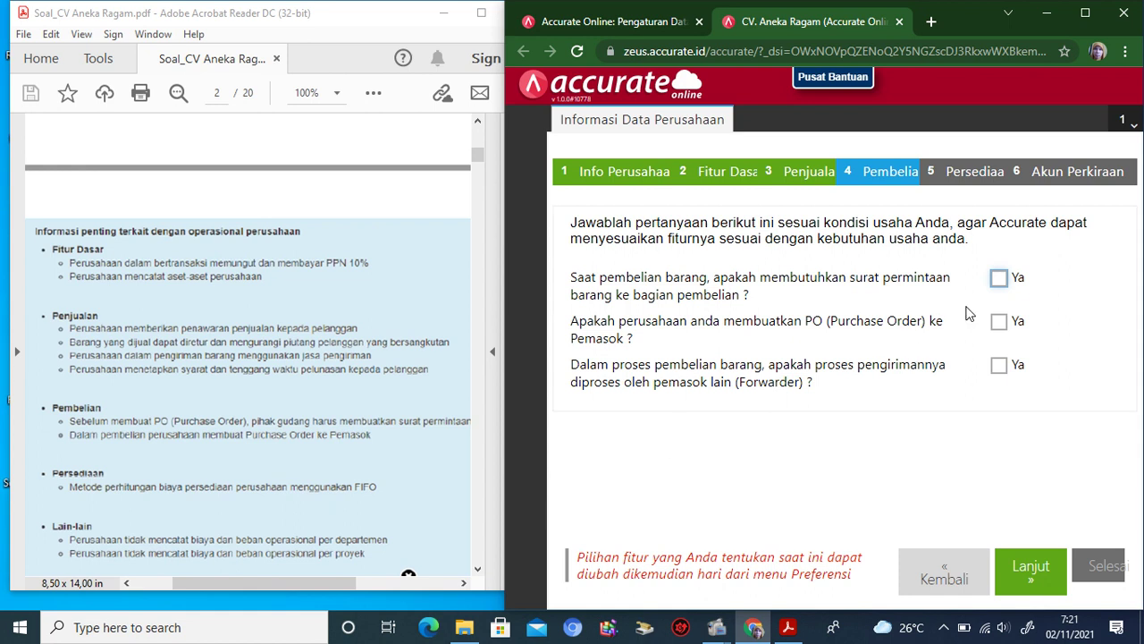
# Step: Answer Ya to requiring an item request (surat permintaan barang) before purchasing
pyautogui.click(998, 279)
# Step: Answer Ya to issuing purchase orders, choose FIFO inventory costing, and continue to the chart of accounts
pyautogui.click(999, 322)
pyautogui.click(1028, 576)
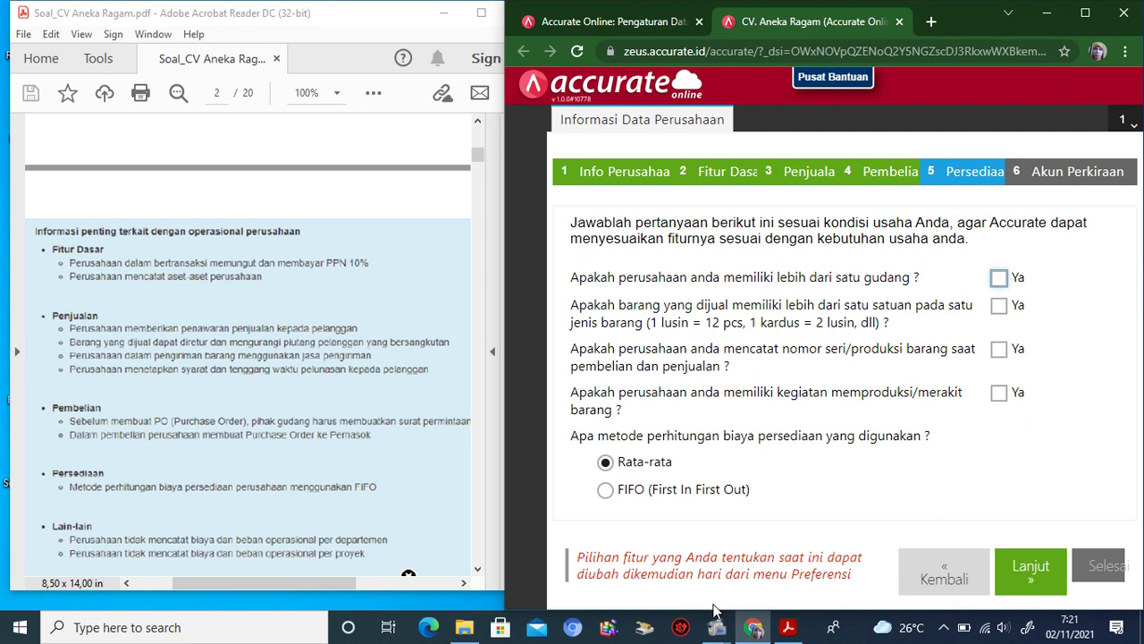
pyautogui.click(479, 574)
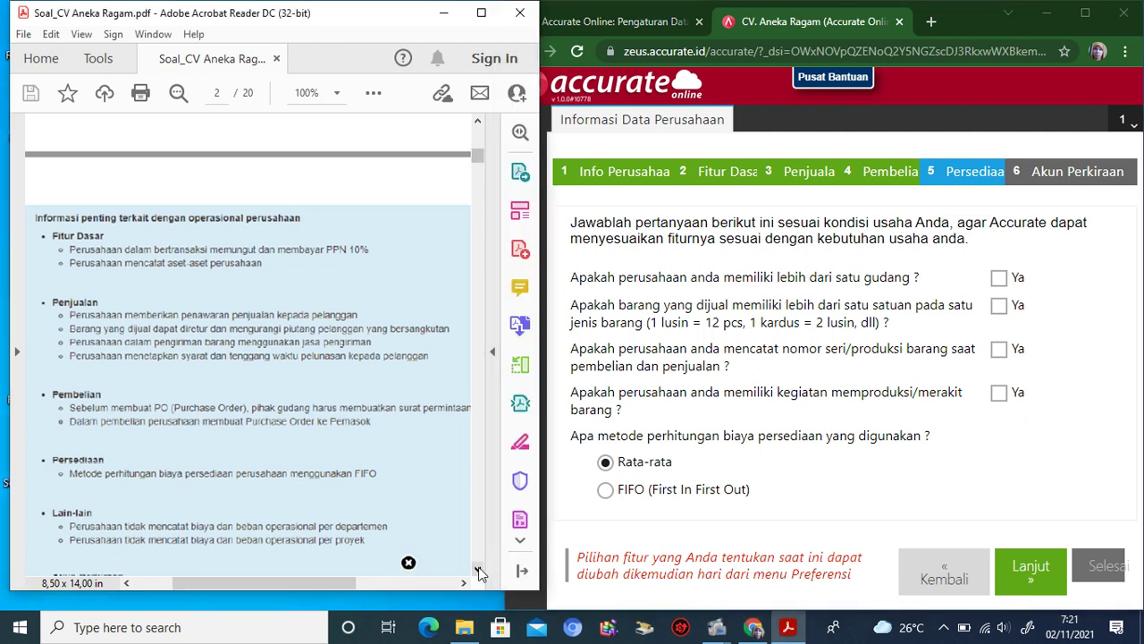
pyautogui.click(606, 491)
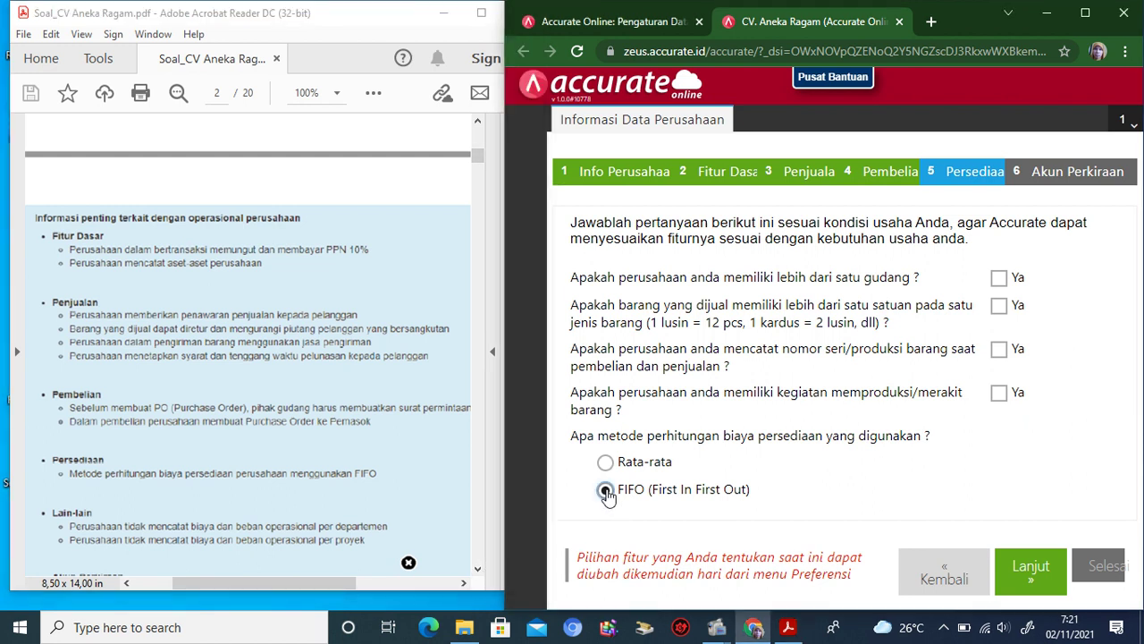
pyautogui.click(478, 570)
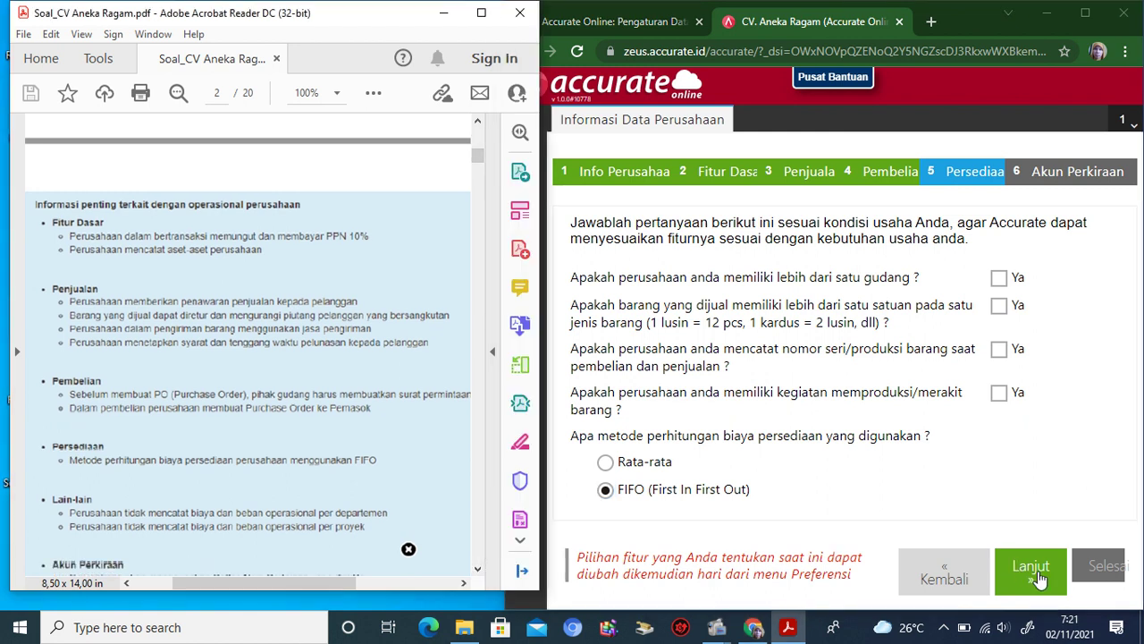
pyautogui.click(1037, 580)
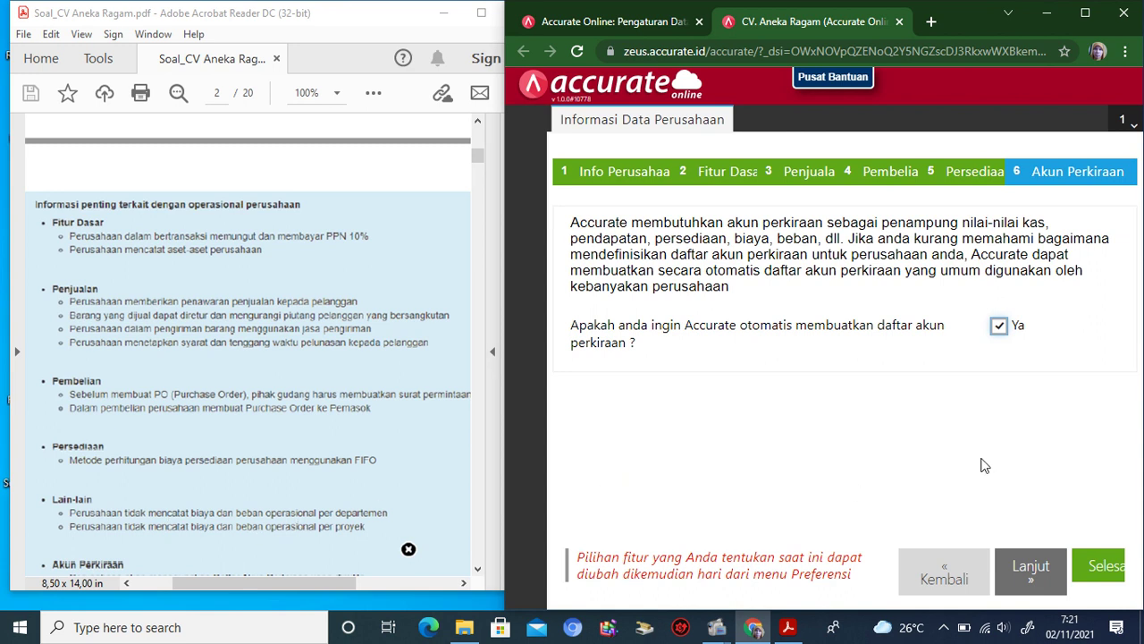
# Step: Untick automatic chart-of-accounts creation and finish the company setup wizard
pyautogui.click(478, 570)
pyautogui.click(478, 570)
pyautogui.click(478, 570)
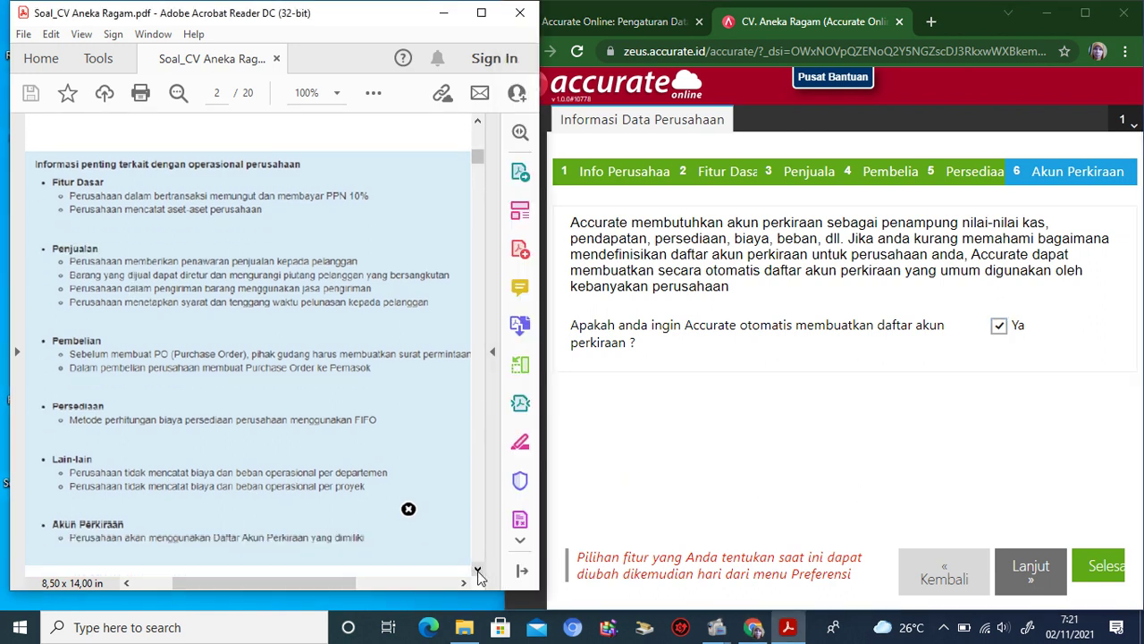
pyautogui.click(478, 570)
pyautogui.click(478, 570)
pyautogui.click(478, 570)
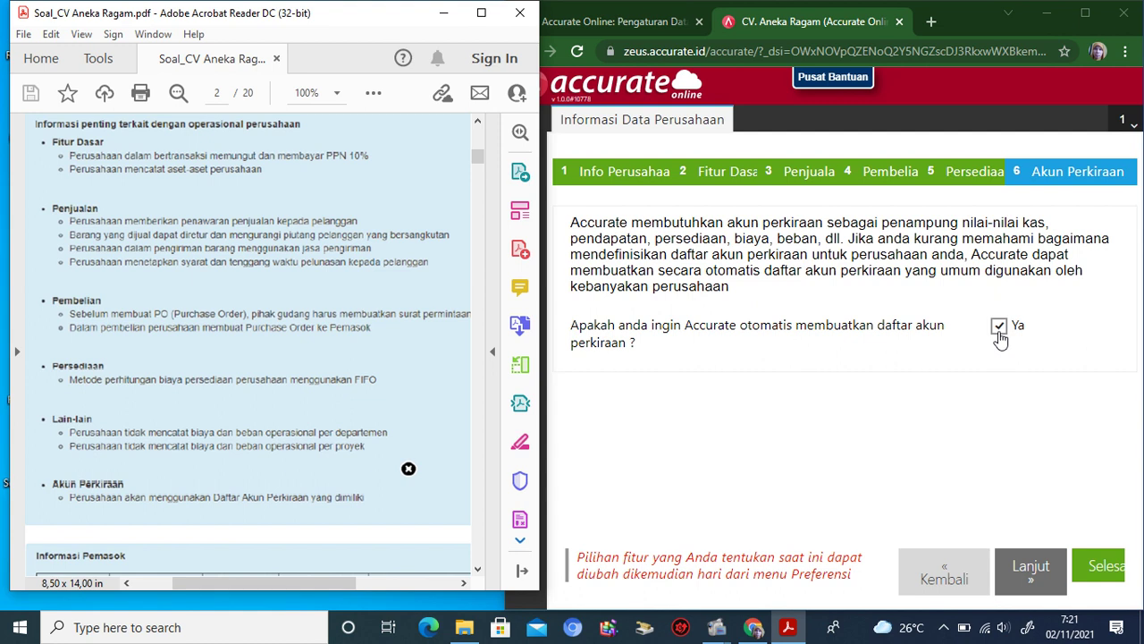
pyautogui.click(999, 331)
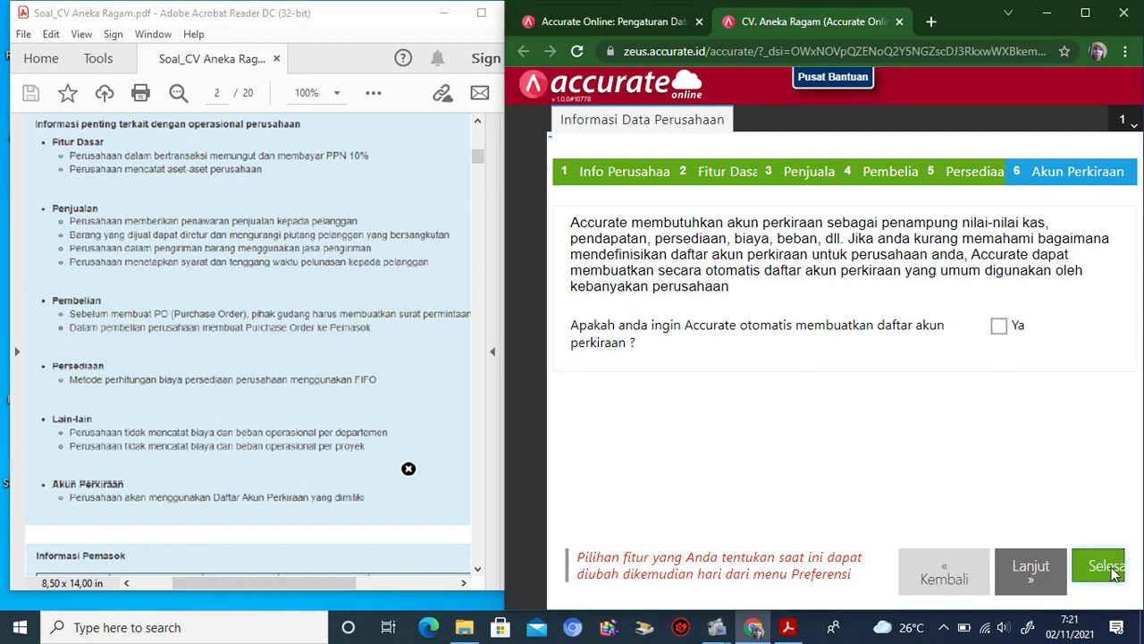
pyautogui.click(1114, 572)
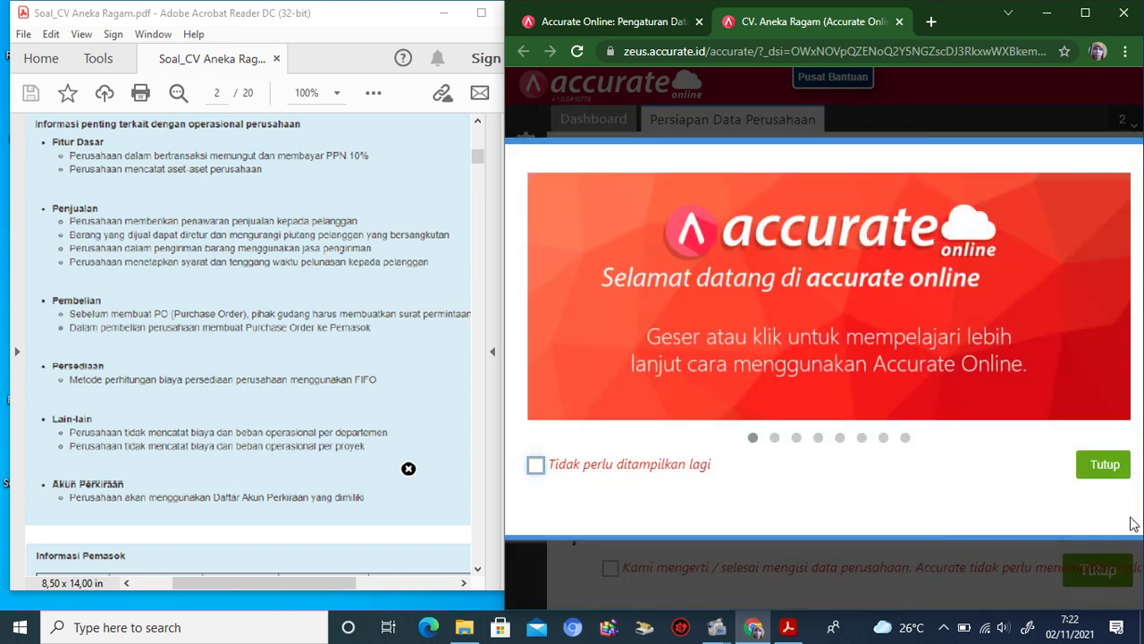
# Step: Import accounts by uploading '1. CV. Aneka Ragam_Daftar Akun' from D:\Accurate Partner Education\CV. ANEKA RAGAM
pyautogui.click(1105, 465)
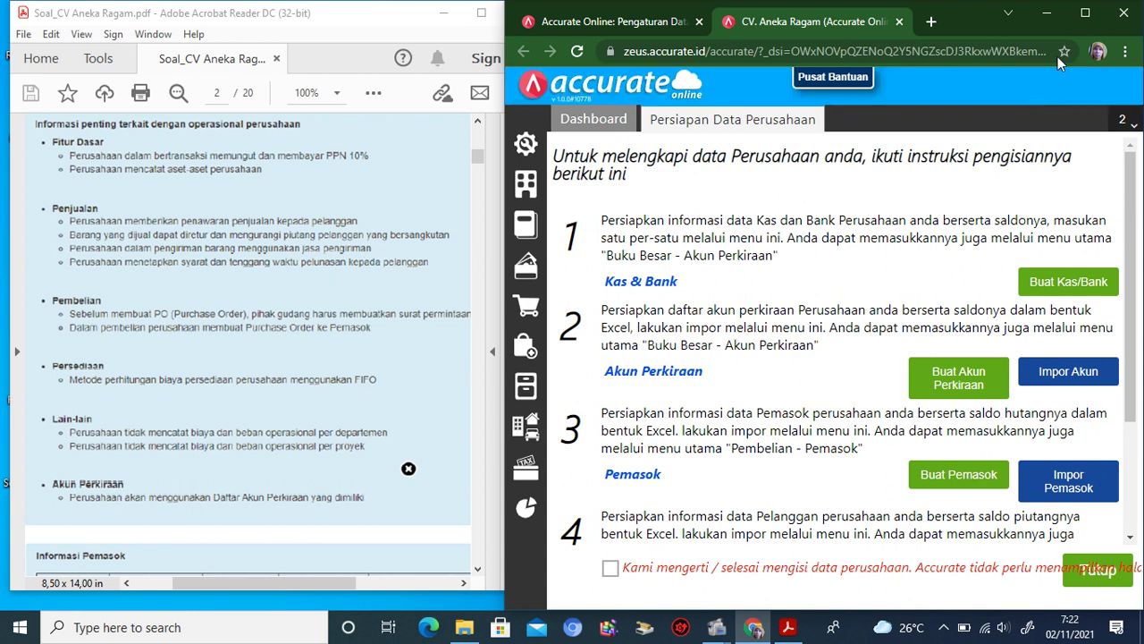
pyautogui.click(1086, 14)
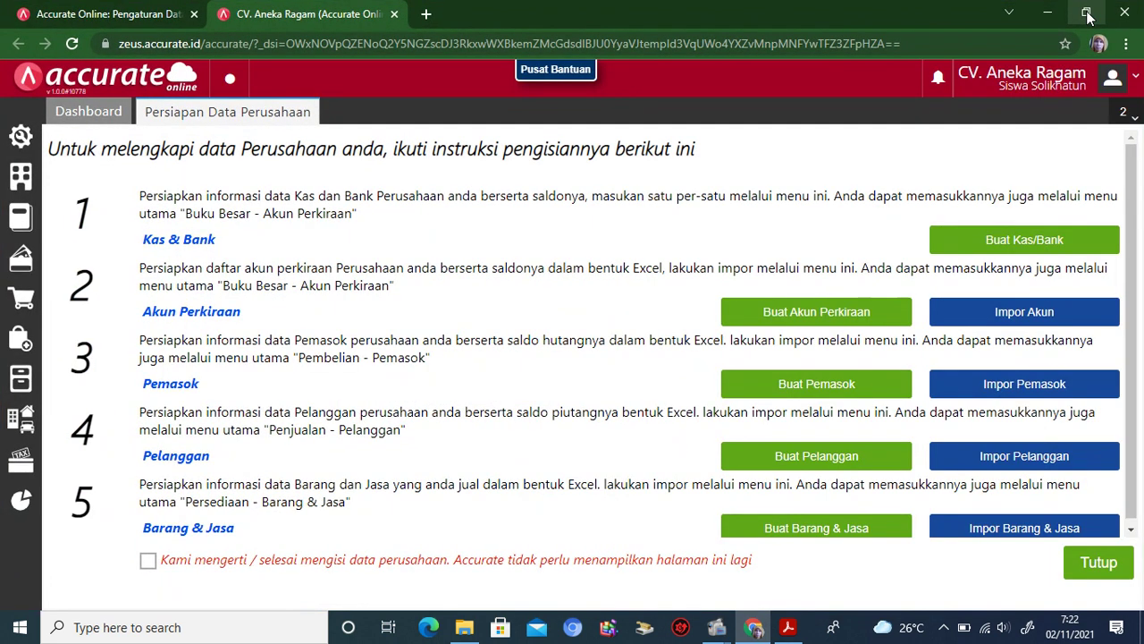
pyautogui.click(1025, 315)
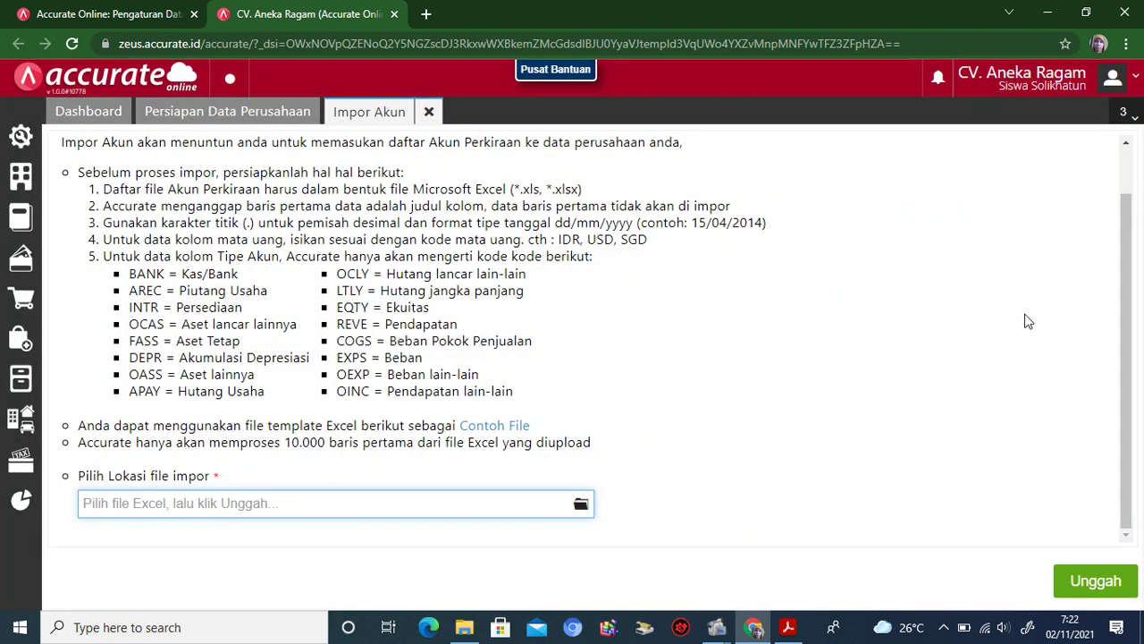
pyautogui.click(581, 507)
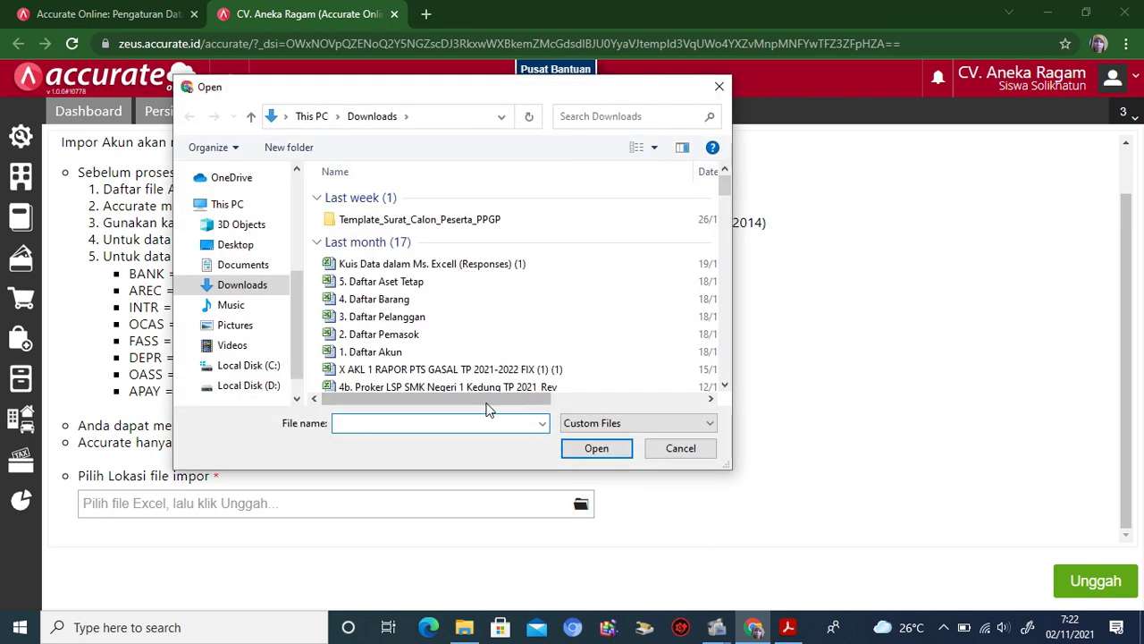
pyautogui.click(270, 386)
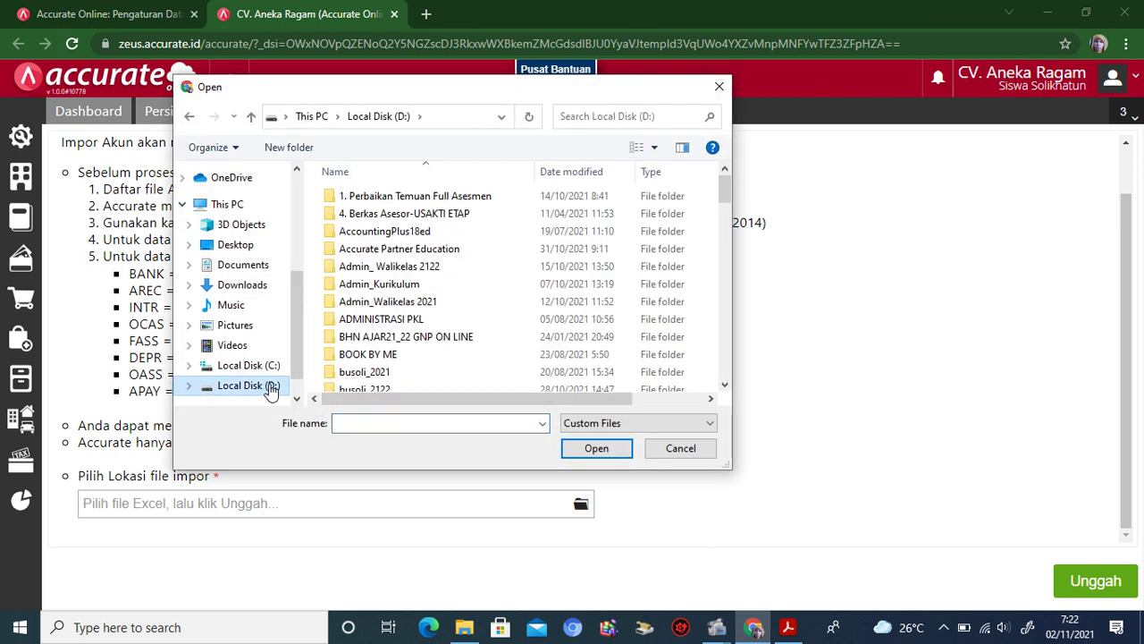
pyautogui.doubleClick(389, 252)
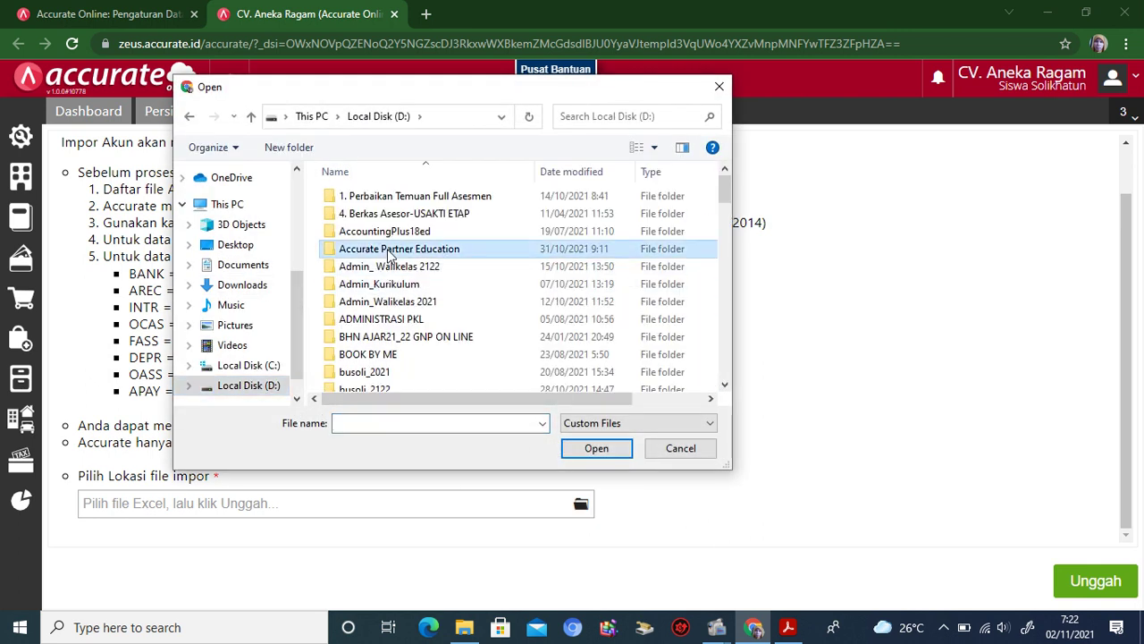
pyautogui.doubleClick(462, 237)
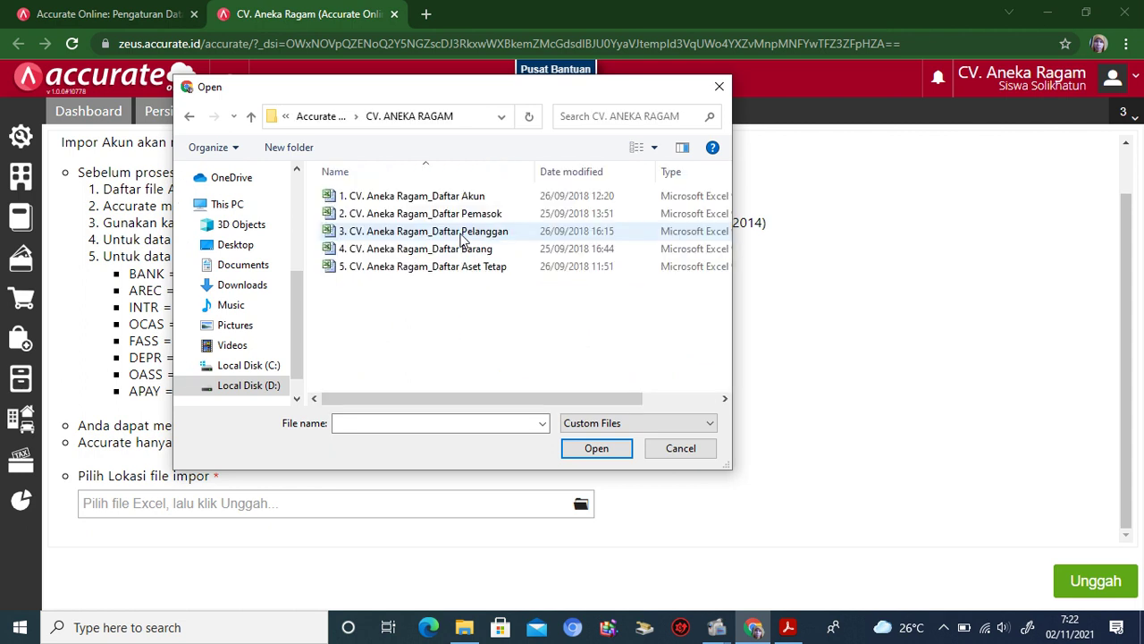
pyautogui.click(462, 199)
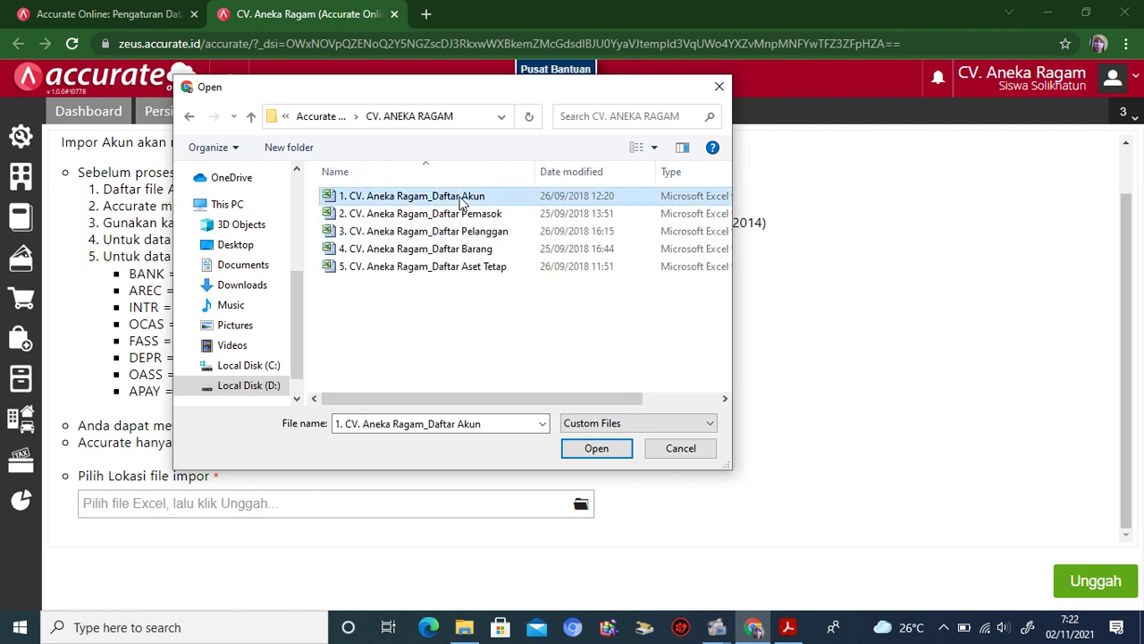
pyautogui.click(588, 450)
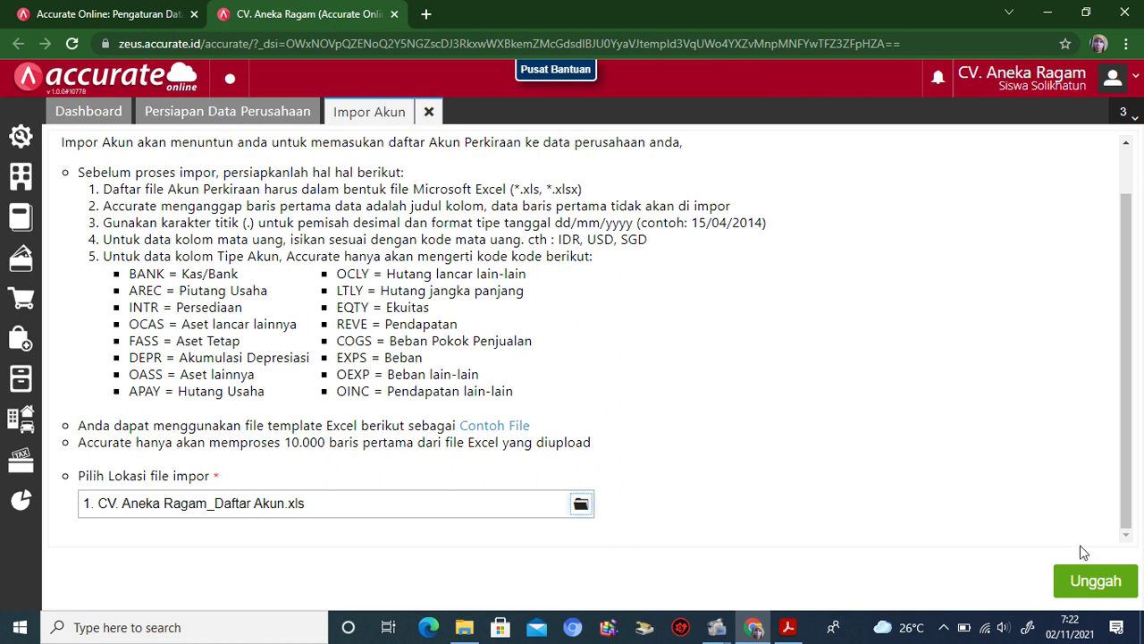
pyautogui.click(1085, 586)
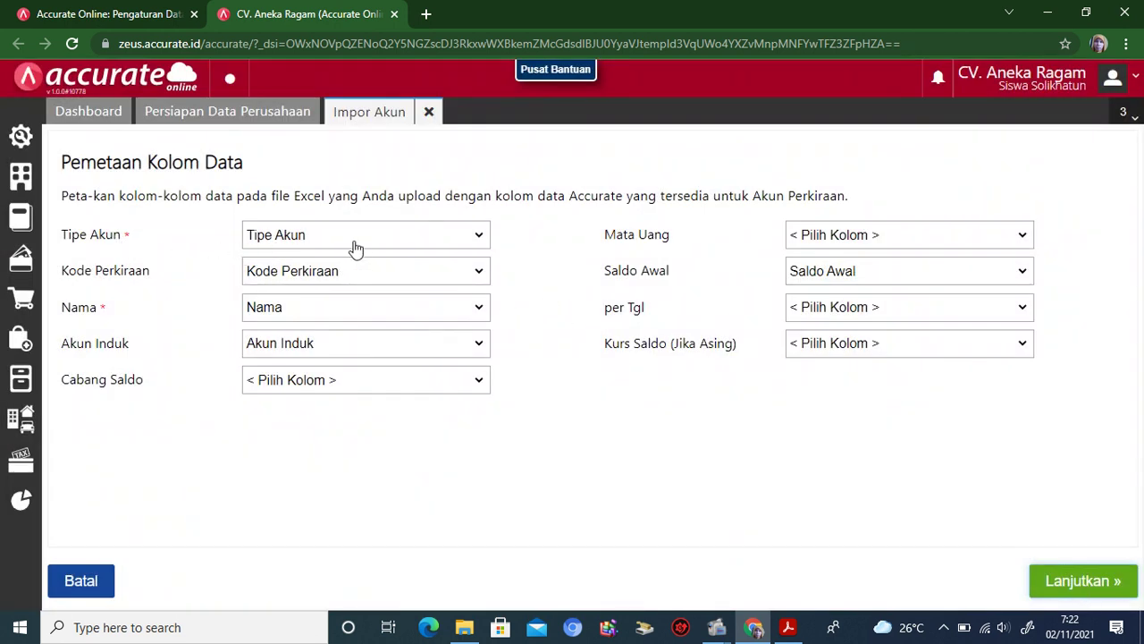
# Step: Accept the account mapping and import all 55 accounts with 'Lakukan update data' ticked
pyautogui.click(1083, 583)
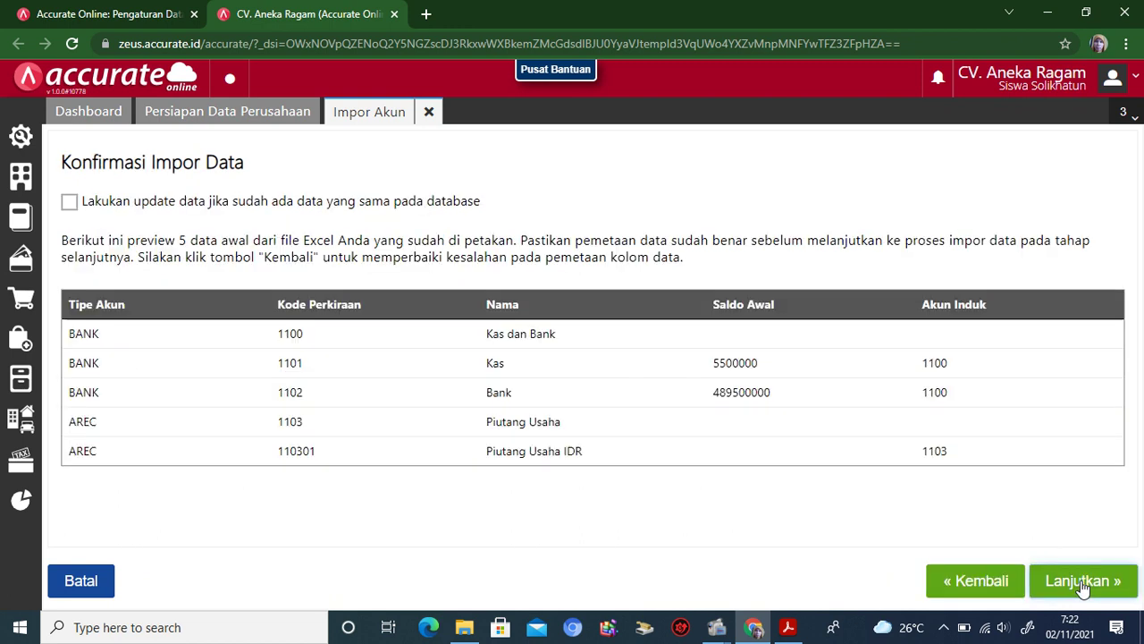
pyautogui.click(72, 204)
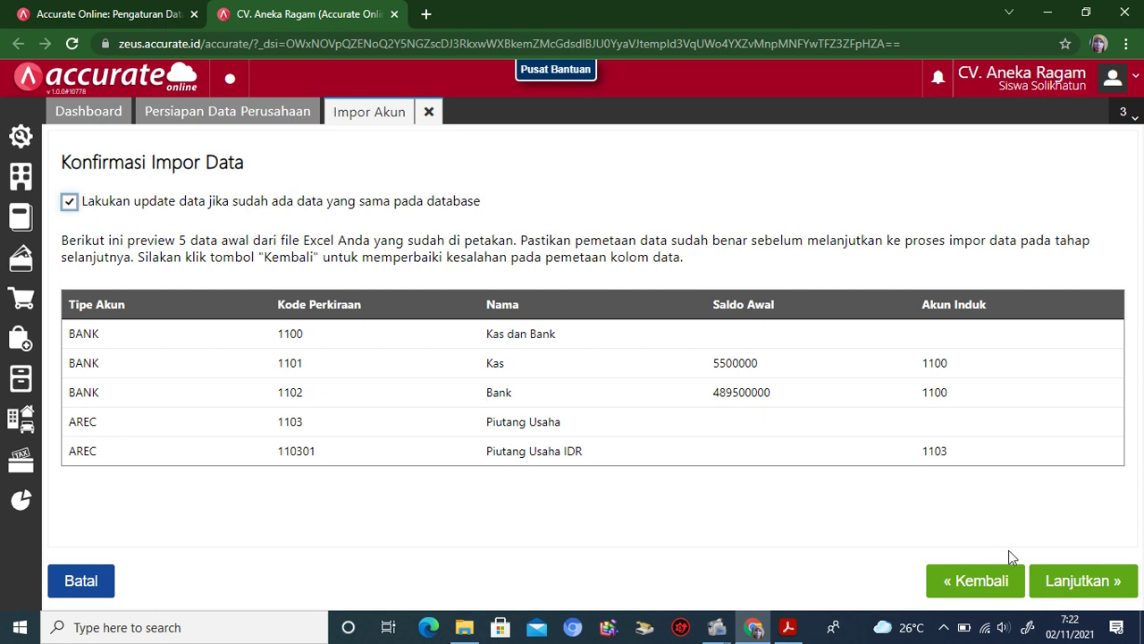
pyautogui.click(1060, 582)
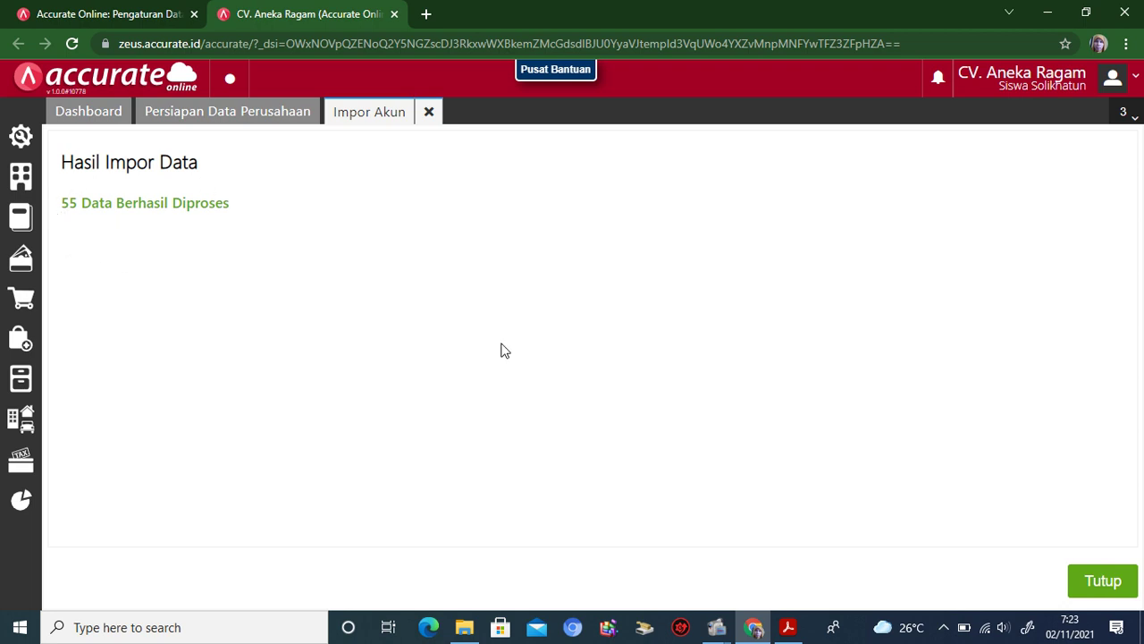
pyautogui.click(1098, 583)
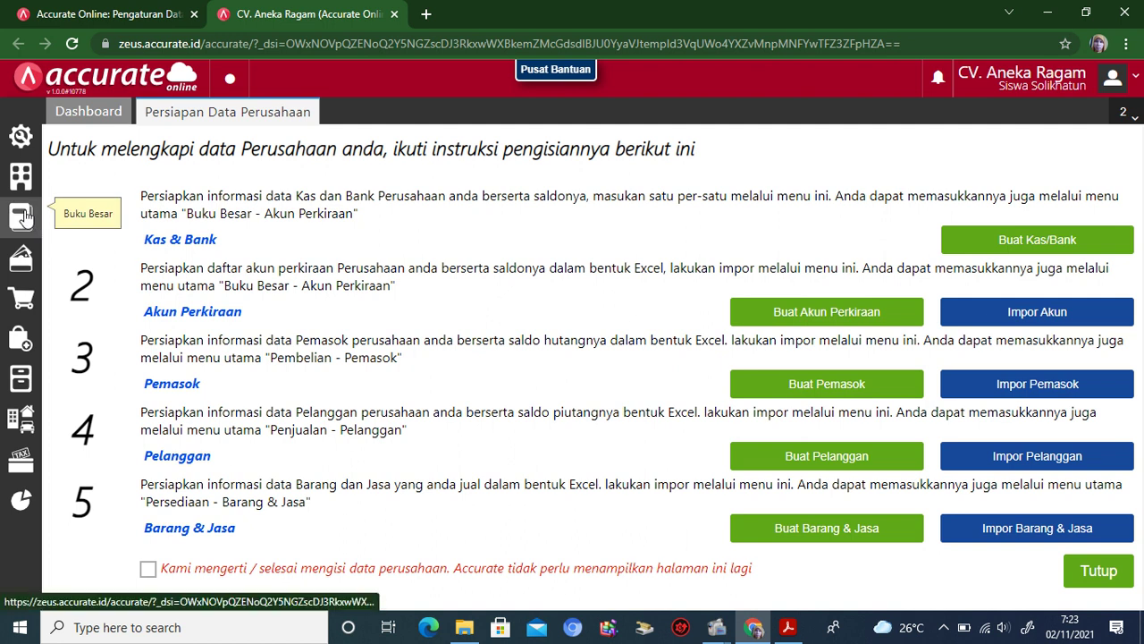
# Step: Review the imported balances in the Akun Perkiraan list, then close it
pyautogui.moveTo(24, 215)
pyautogui.click(113, 282)
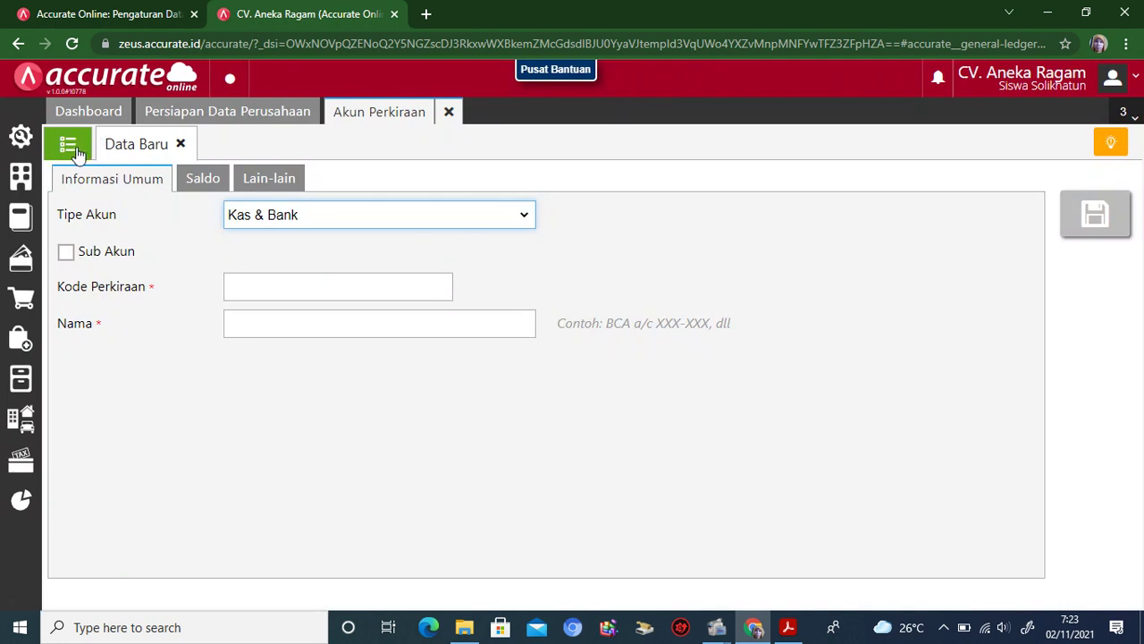
pyautogui.click(77, 152)
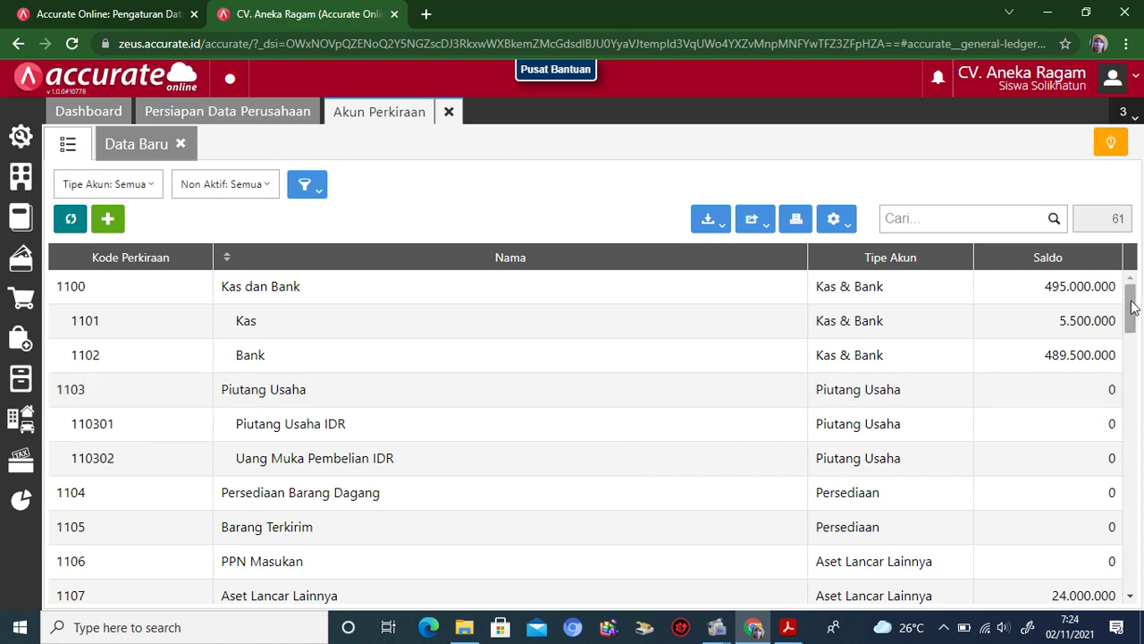
pyautogui.scroll(-1, 1133, 307)
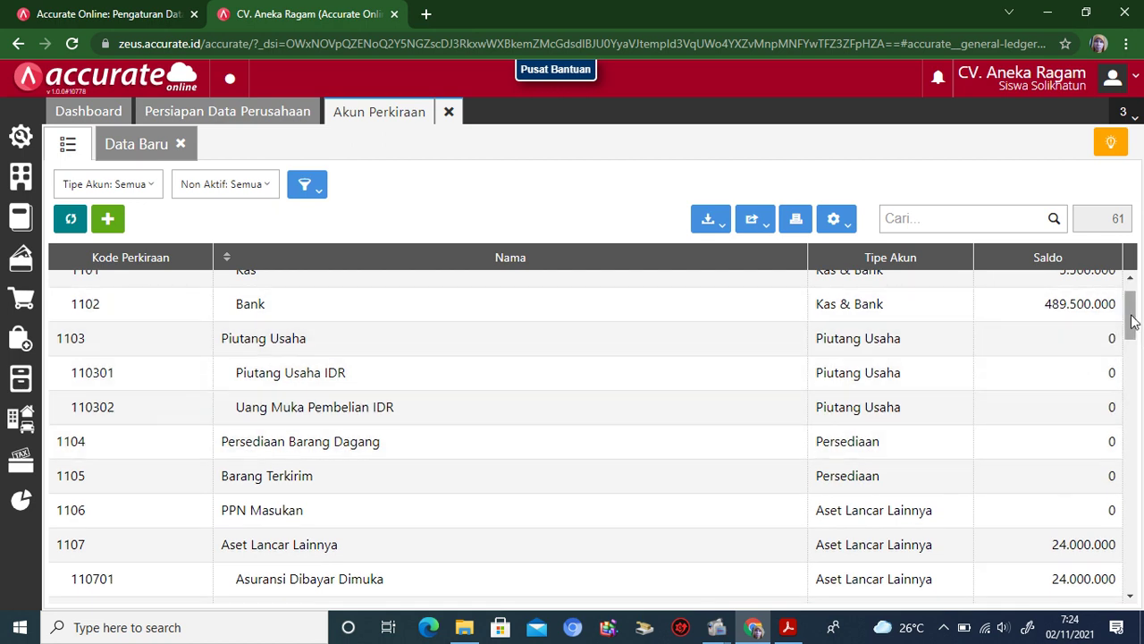
pyautogui.moveTo(1132, 319); pyautogui.dragTo(1131, 358)
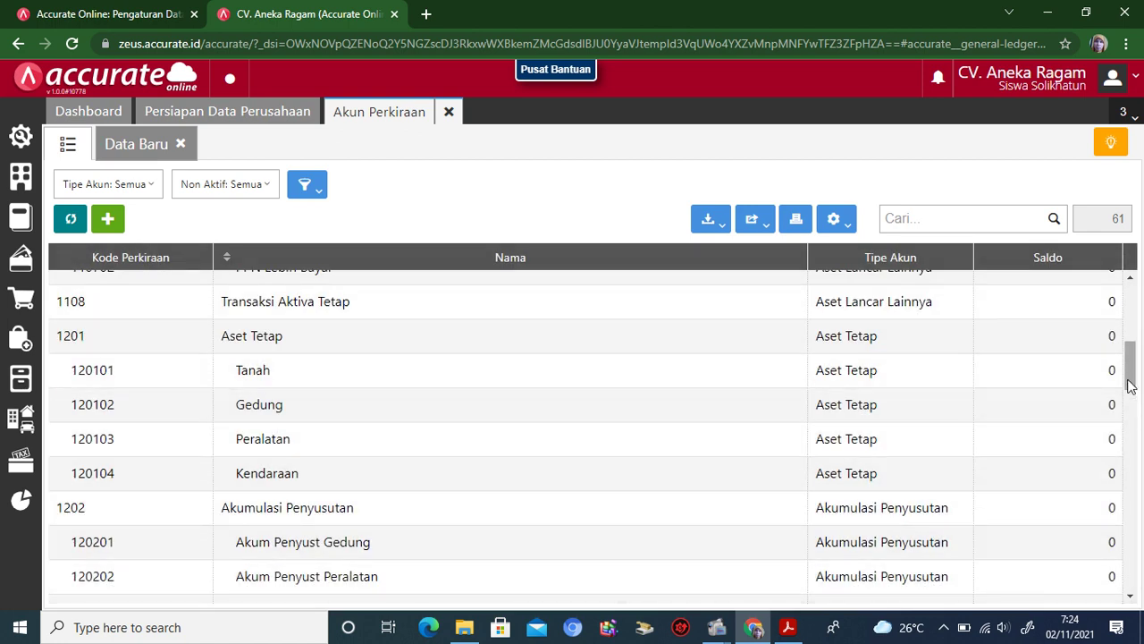
pyautogui.moveTo(1133, 376); pyautogui.dragTo(1137, 413)
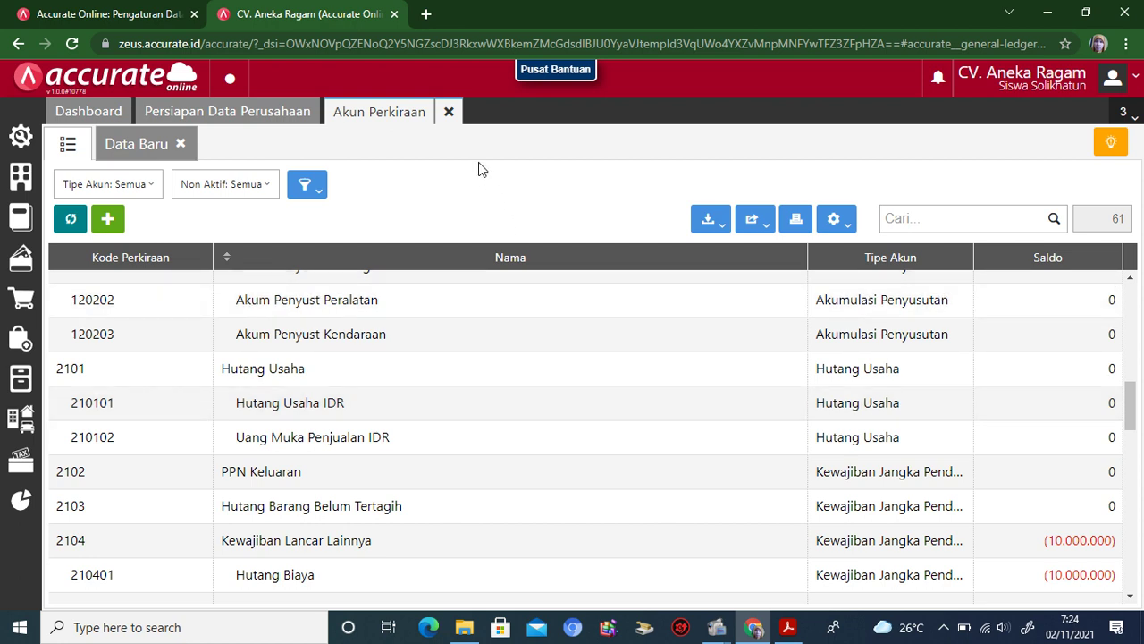
pyautogui.click(449, 112)
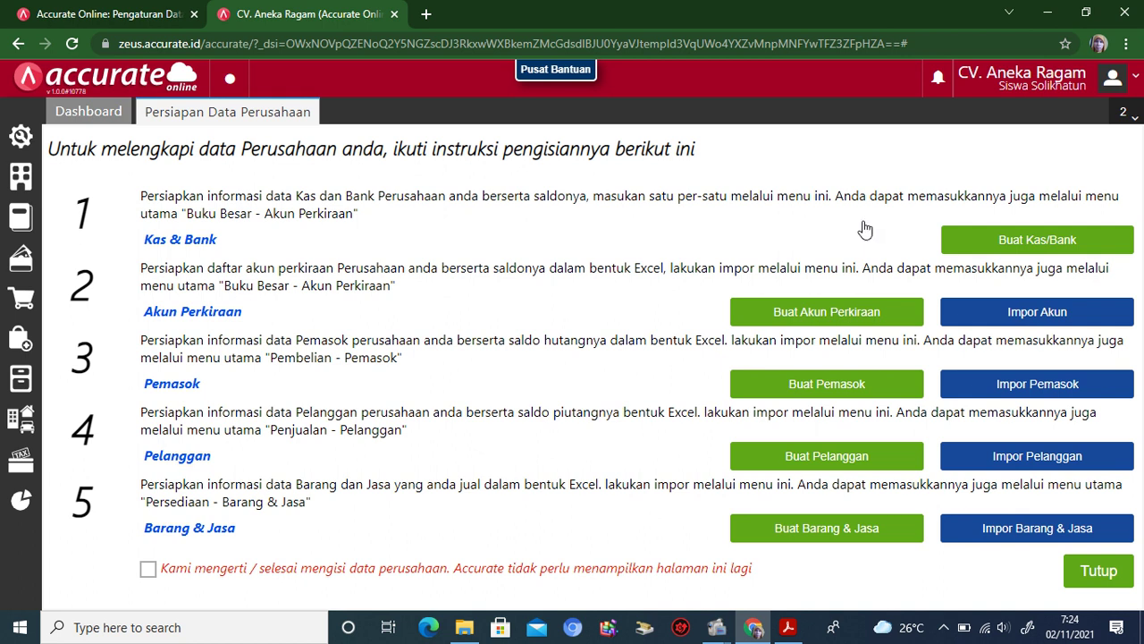
# Step: Import '2. CV. Aneka Ragam_Daftar Pemasok' with 'Lakukan update data' ticked, processing 6 suppliers
pyautogui.click(1000, 390)
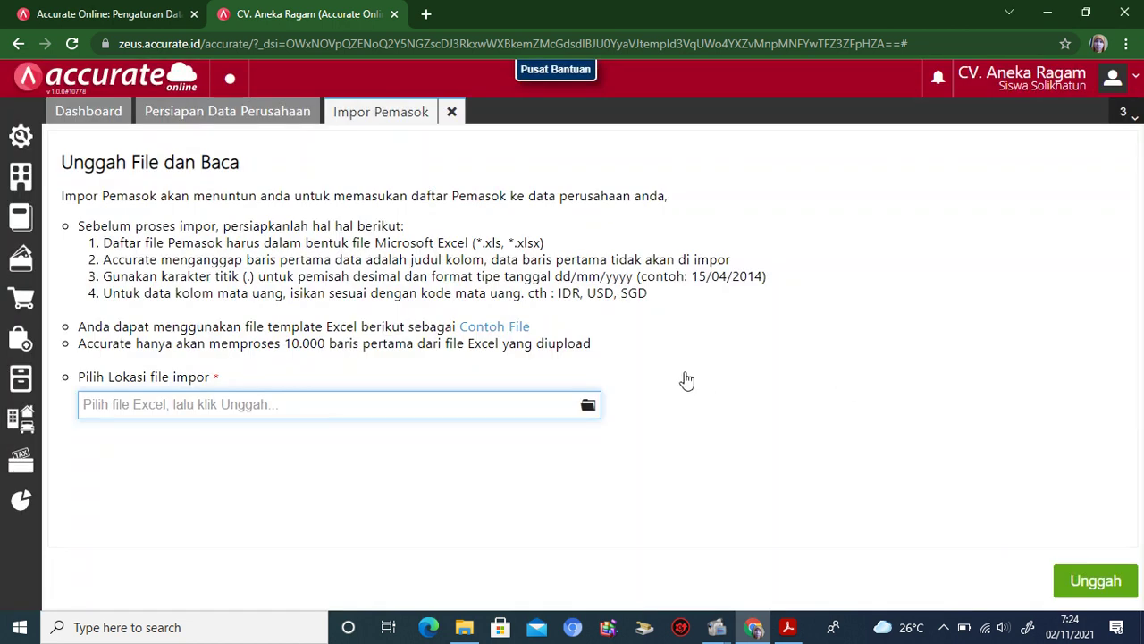
pyautogui.click(588, 406)
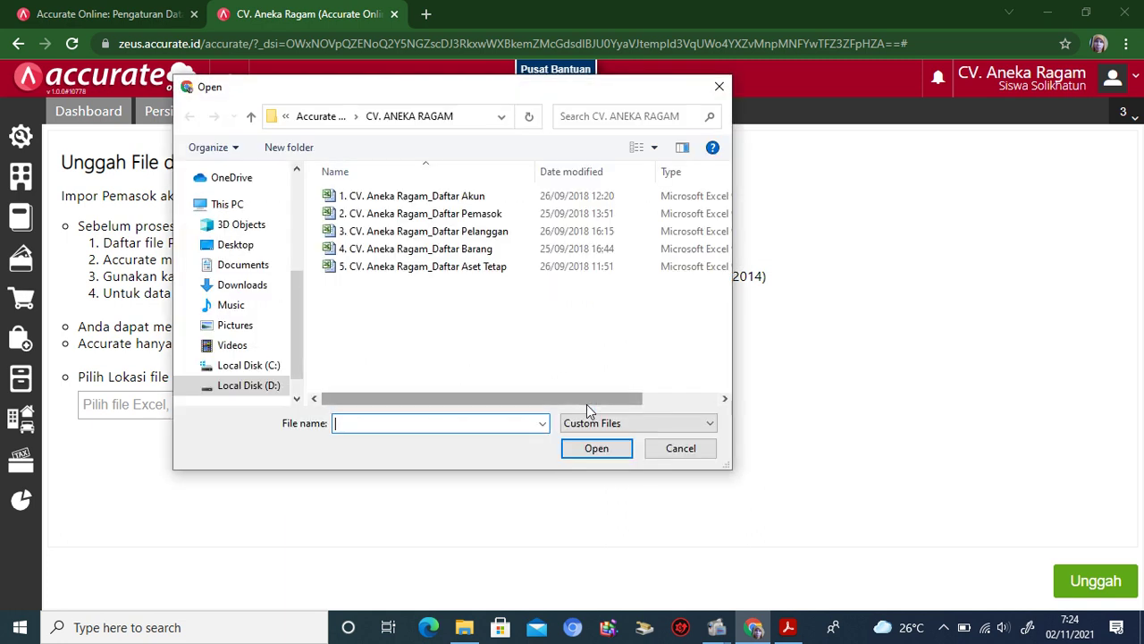
pyautogui.click(490, 212)
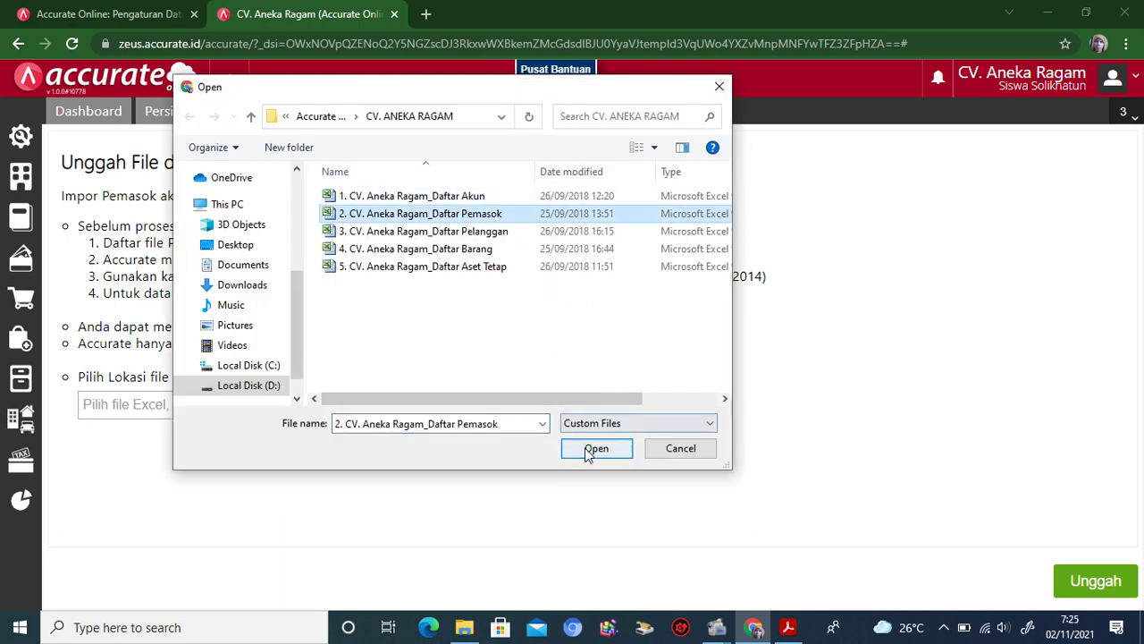
pyautogui.click(594, 449)
pyautogui.click(1092, 582)
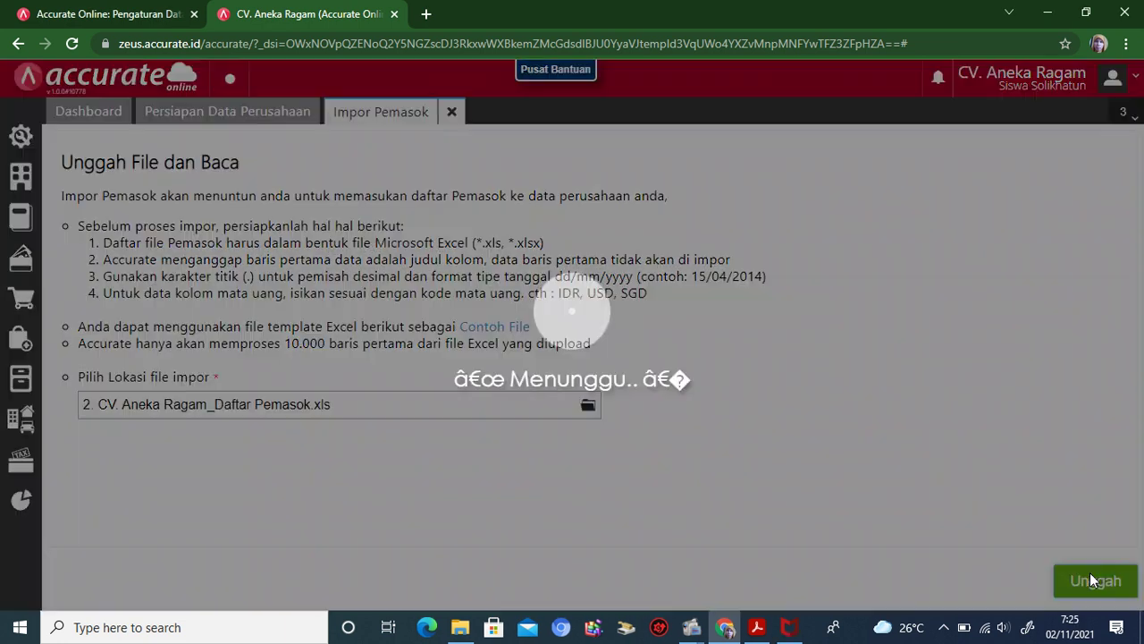
pyautogui.click(1084, 583)
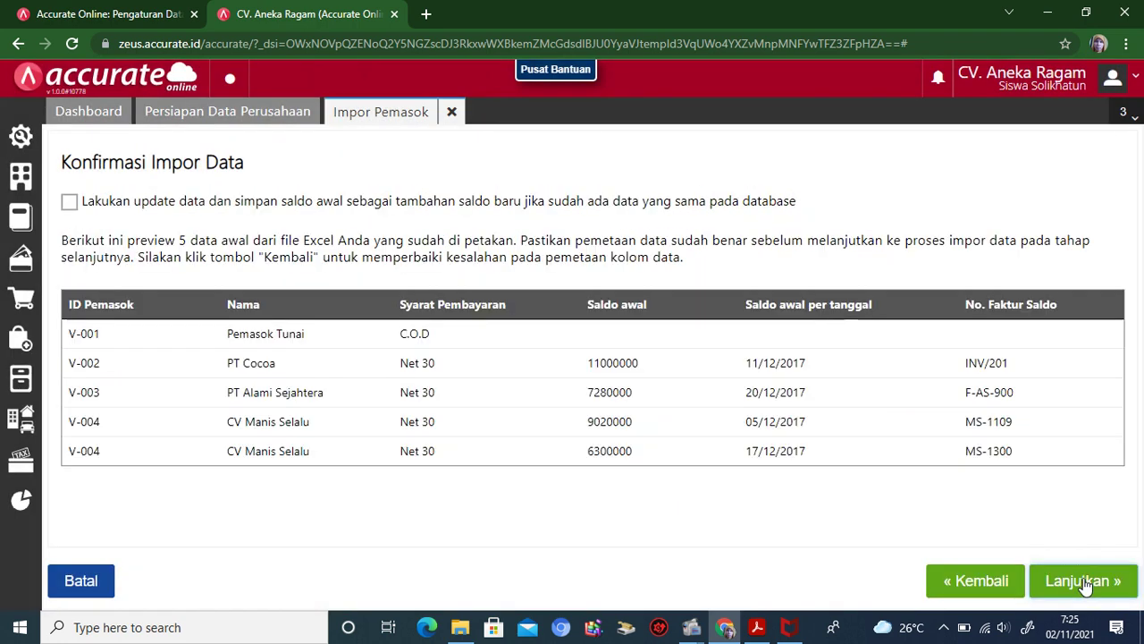
pyautogui.click(165, 205)
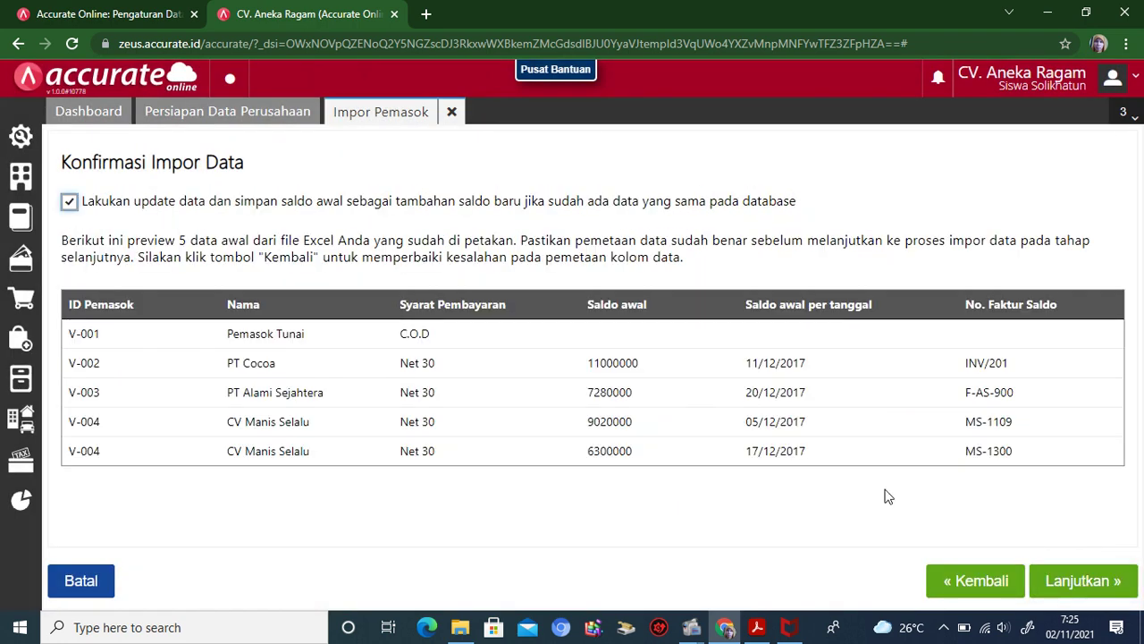
pyautogui.click(1053, 587)
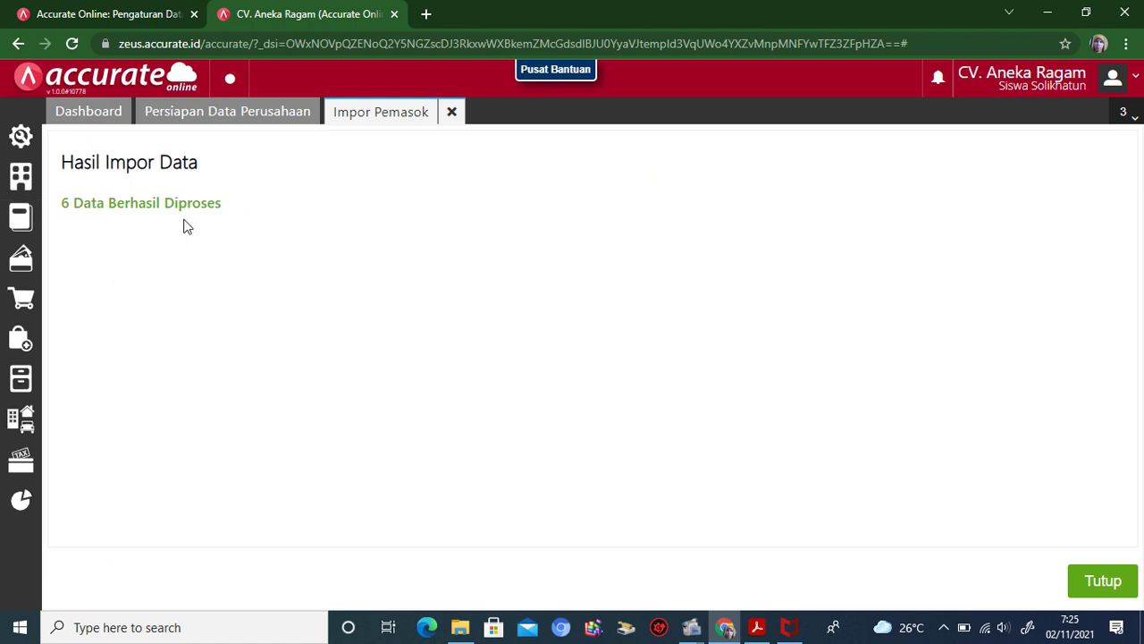
pyautogui.click(1108, 583)
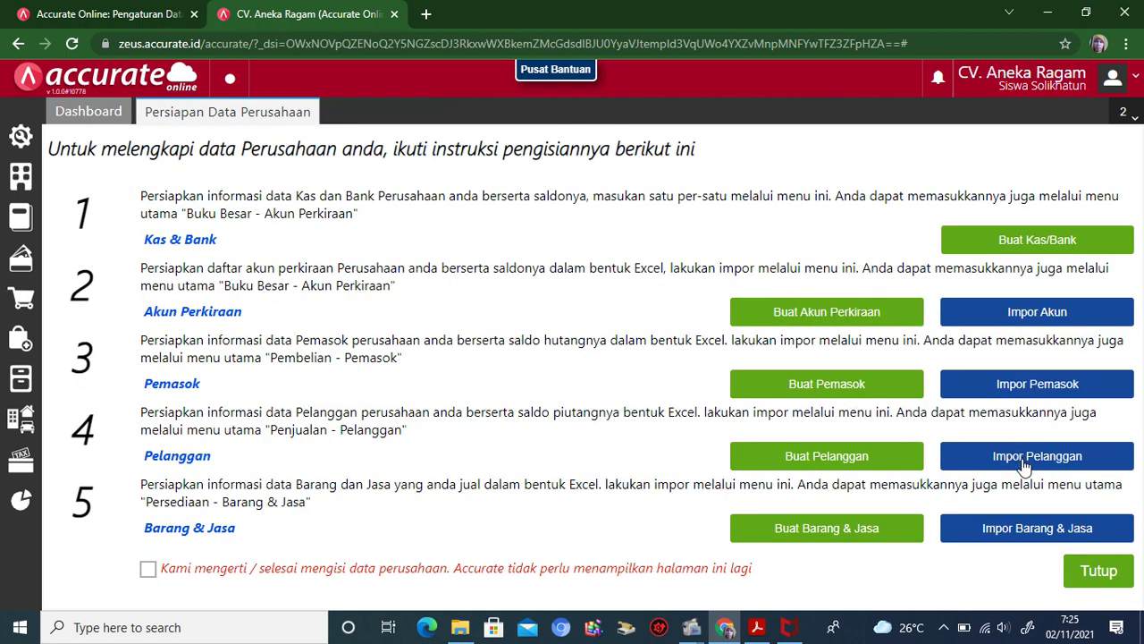
# Step: Import '3. CV. Aneka Ragam_Daftar Pelanggan' with 'Lakukan update data' ticked, processing 7 customers
pyautogui.click(1024, 463)
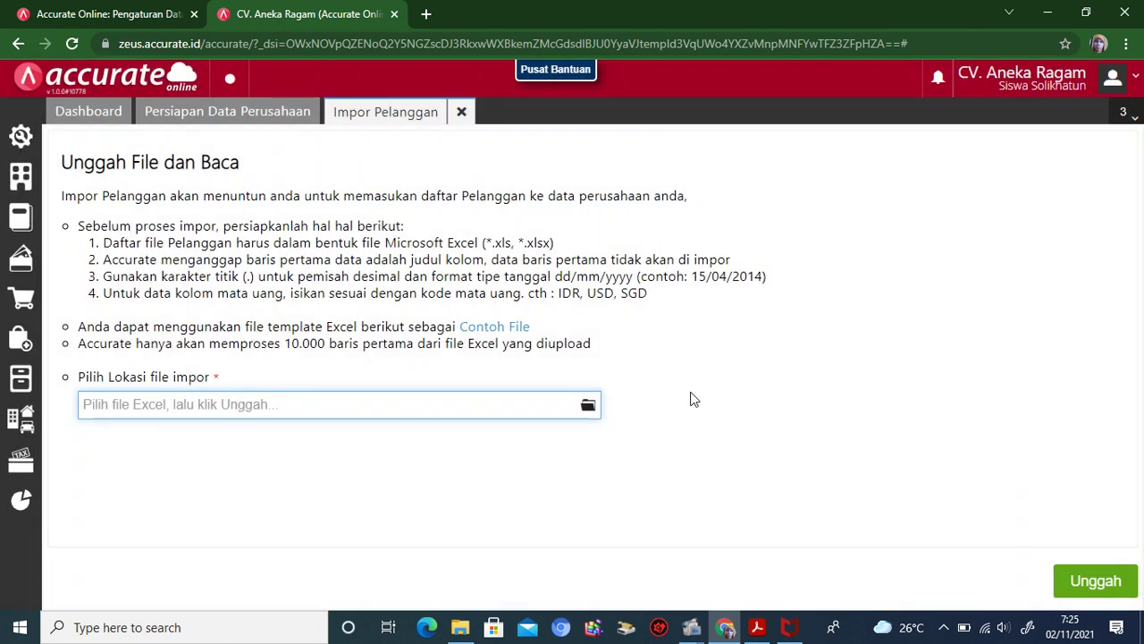
pyautogui.click(588, 405)
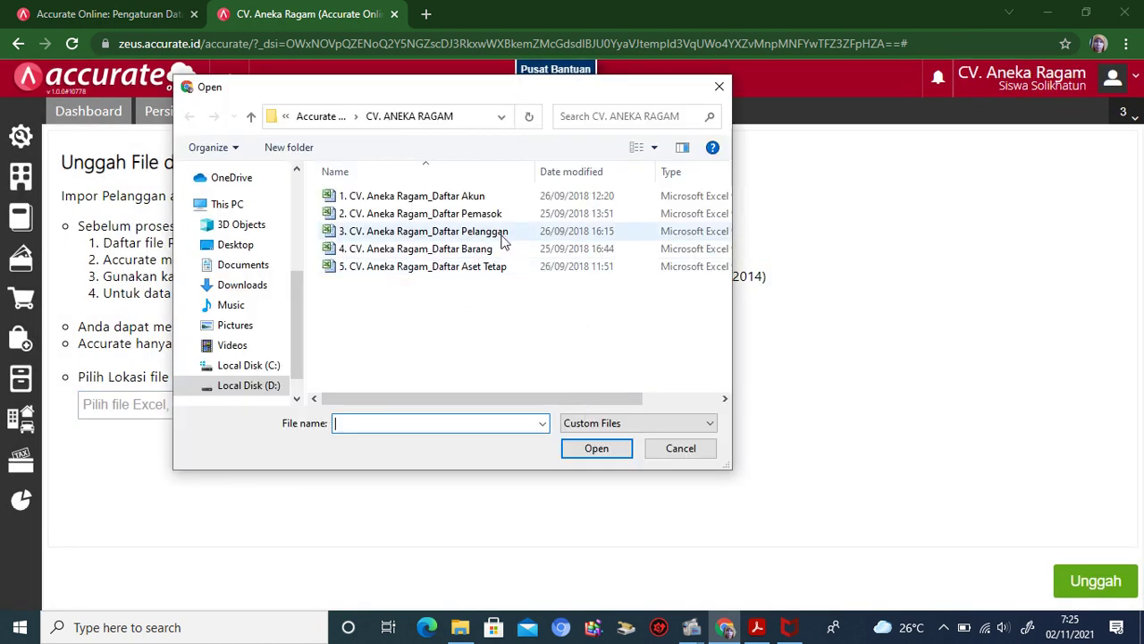
pyautogui.click(501, 232)
pyautogui.click(593, 450)
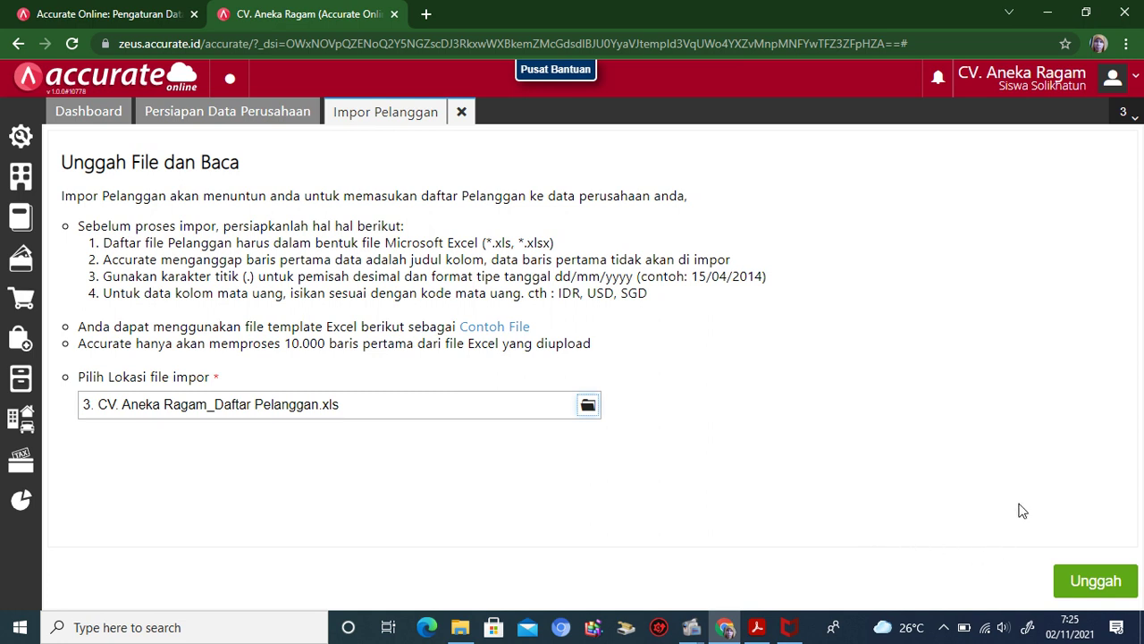
pyautogui.click(1082, 582)
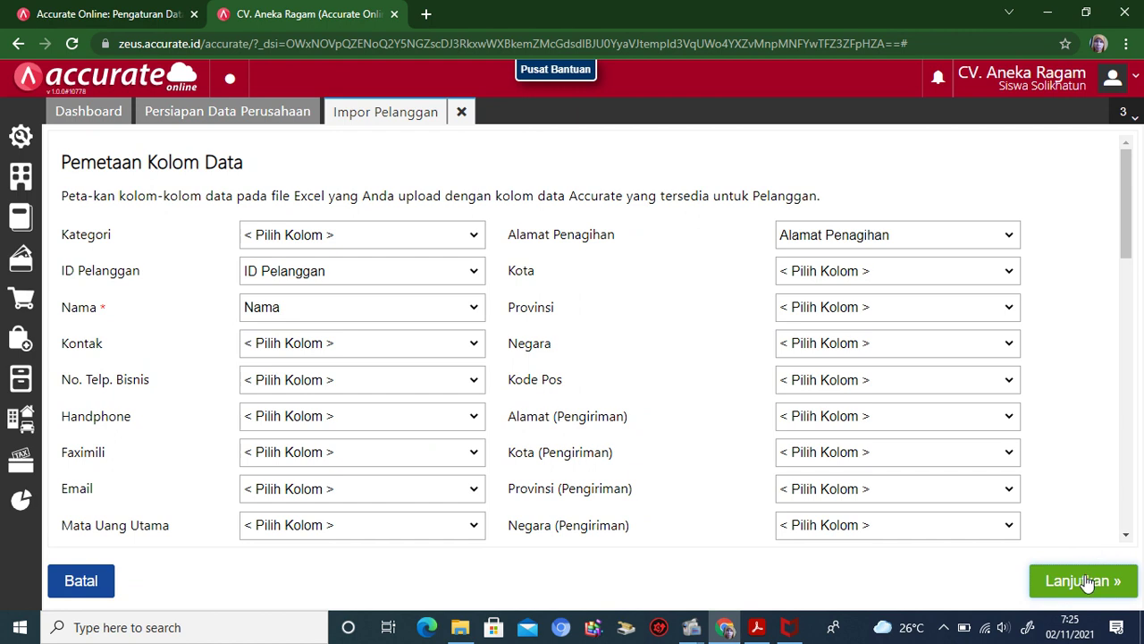
pyautogui.click(1082, 585)
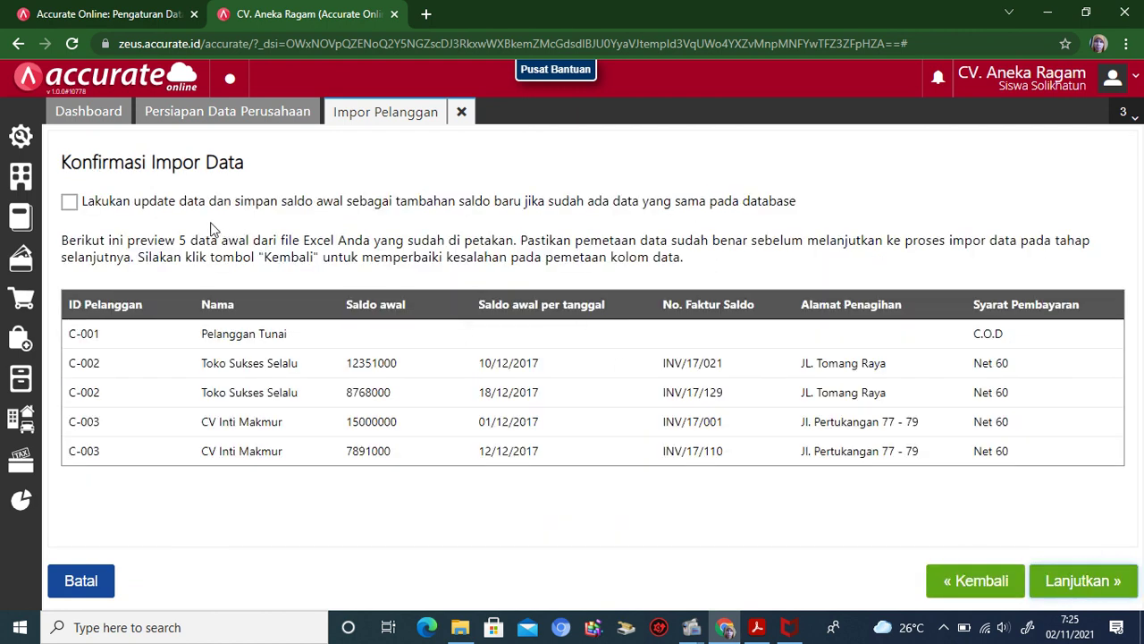
pyautogui.click(192, 204)
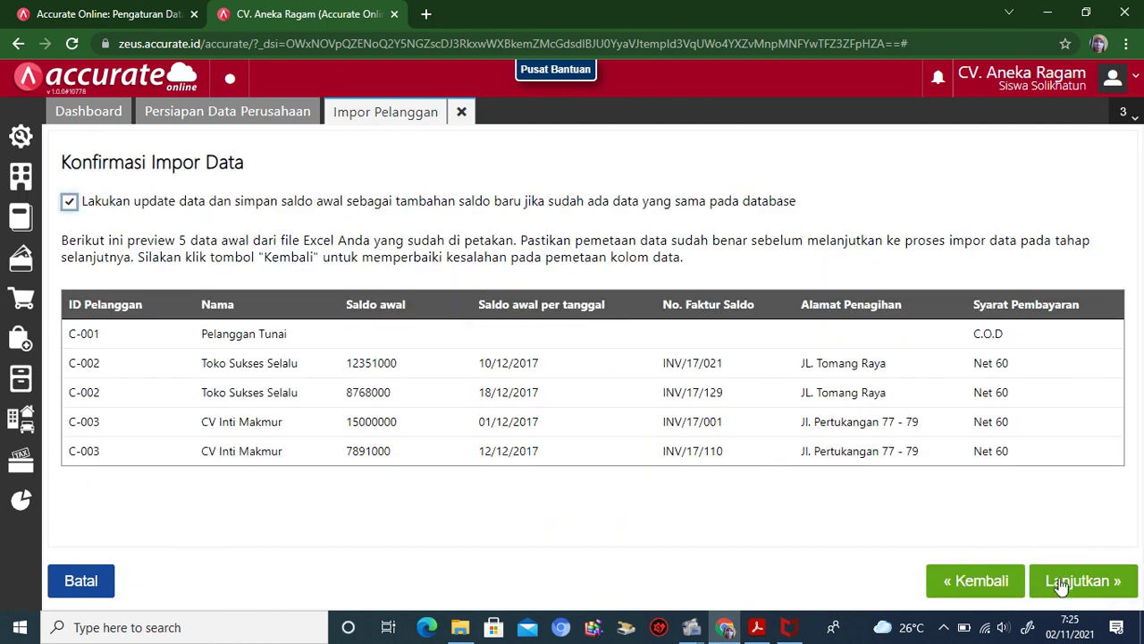
pyautogui.click(1062, 584)
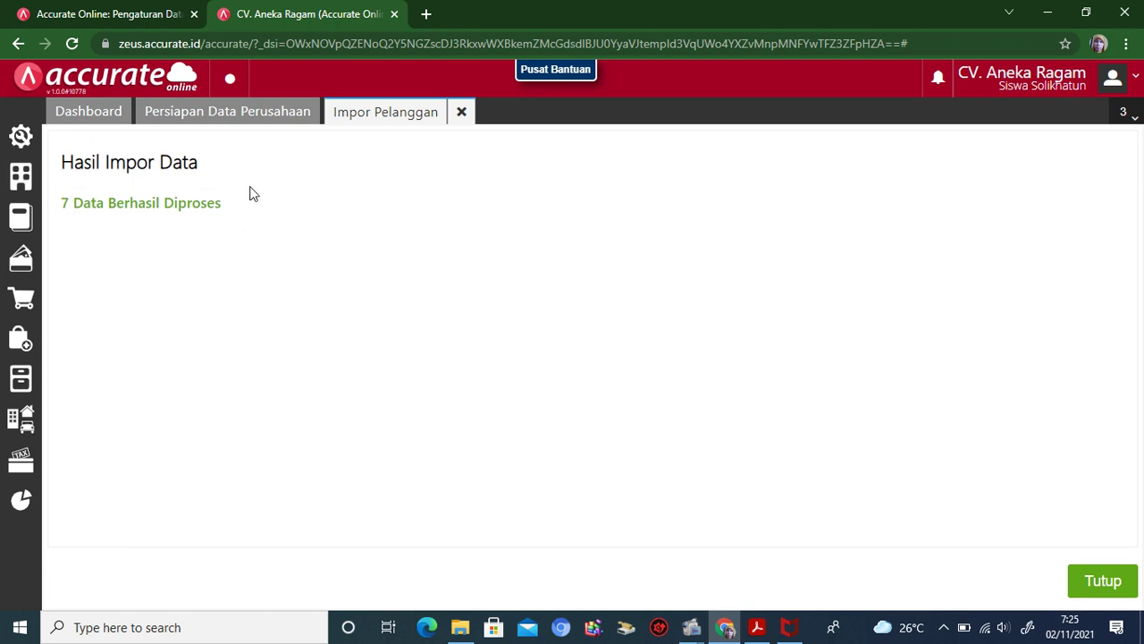
pyautogui.click(1105, 580)
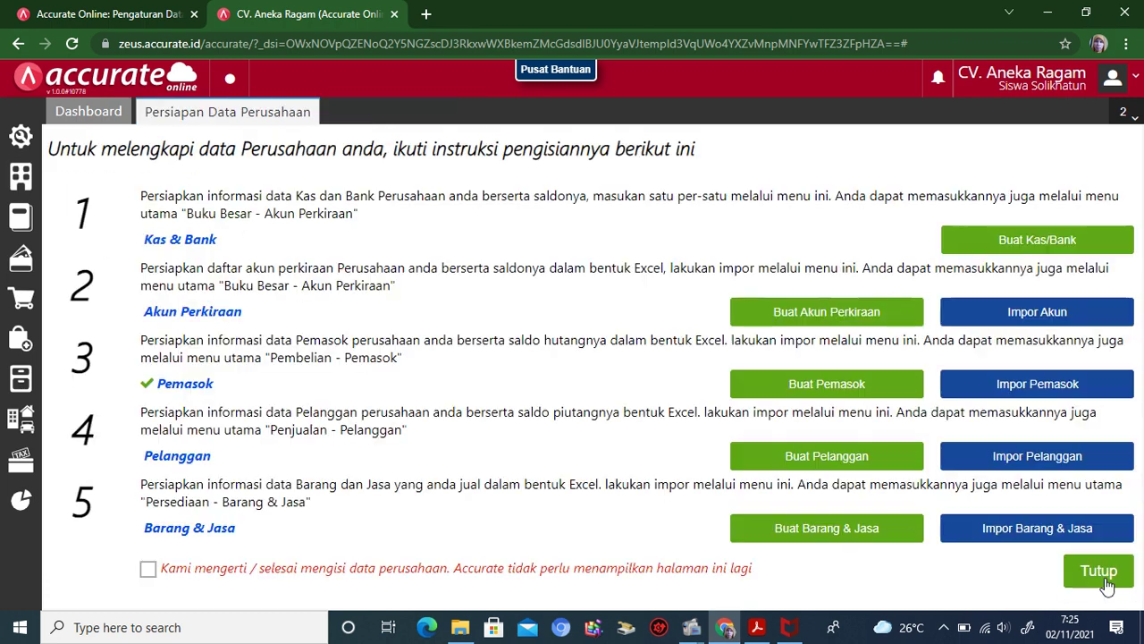
# Step: Import '4. CV. Aneka Ragam_Daftar Barang' with 'Lakukan update data' ticked, processing 6 items
pyautogui.click(990, 531)
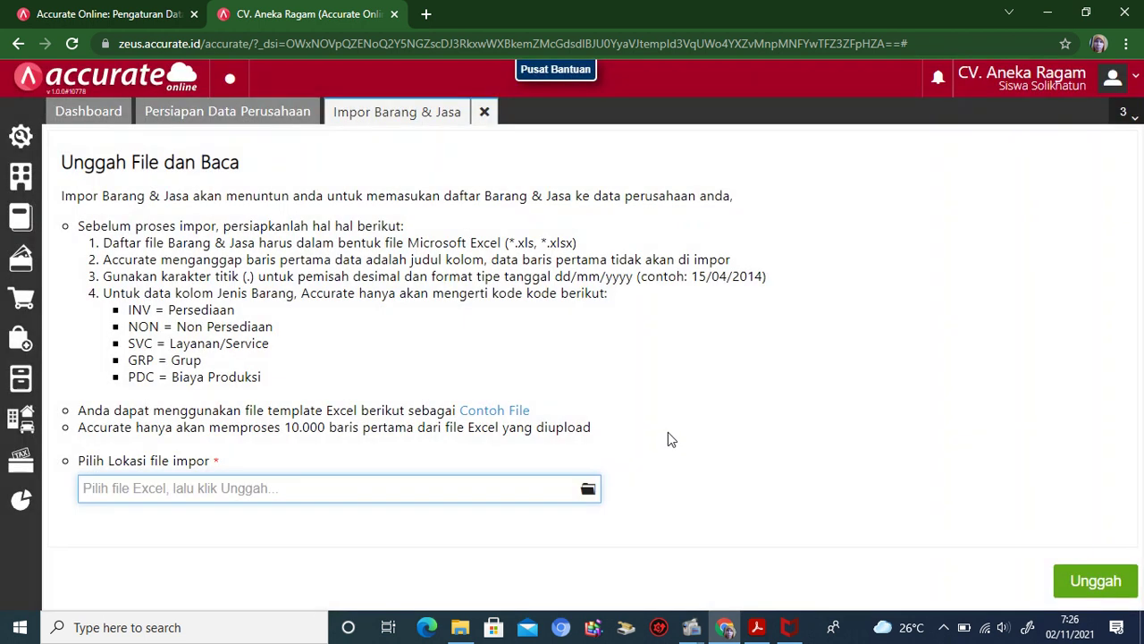
pyautogui.click(588, 489)
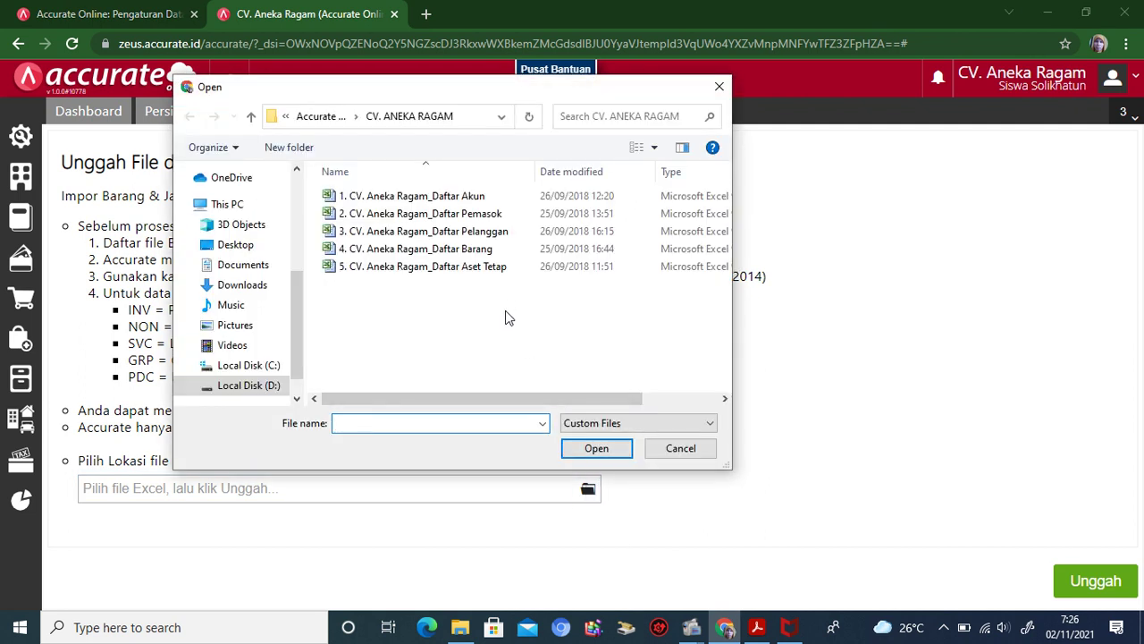
pyautogui.click(488, 251)
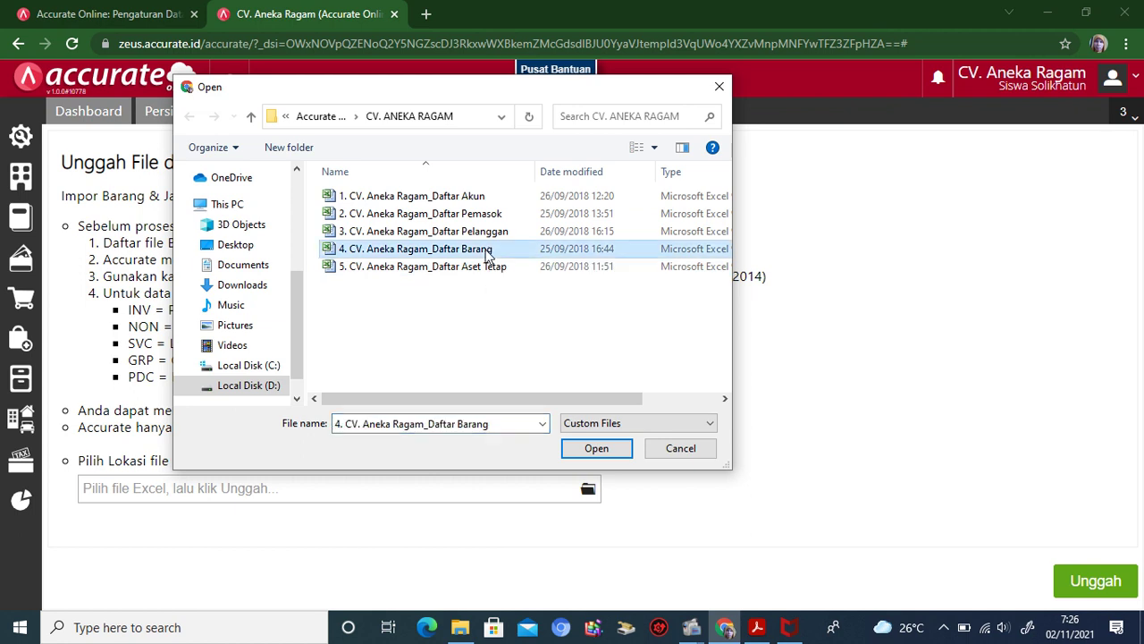
pyautogui.click(583, 451)
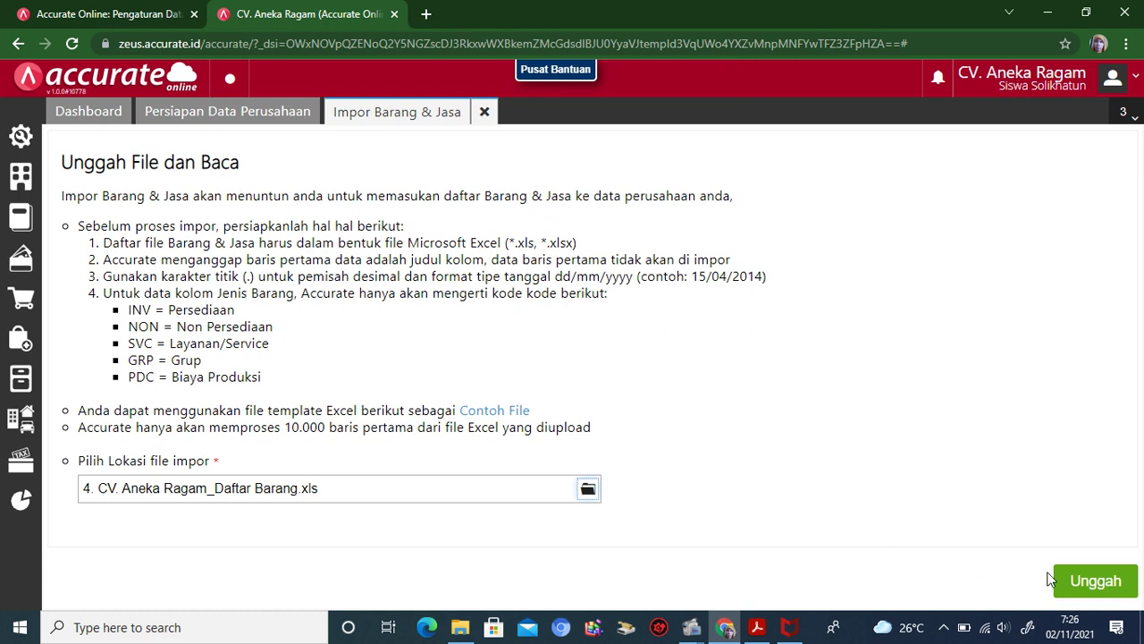
pyautogui.click(1095, 581)
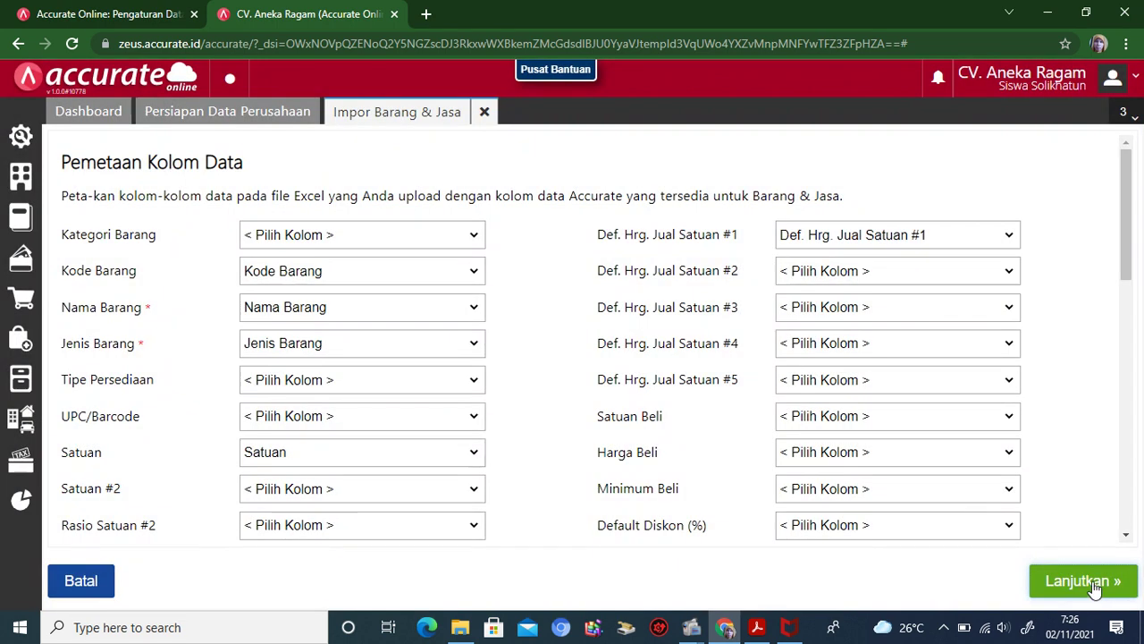
pyautogui.click(1092, 583)
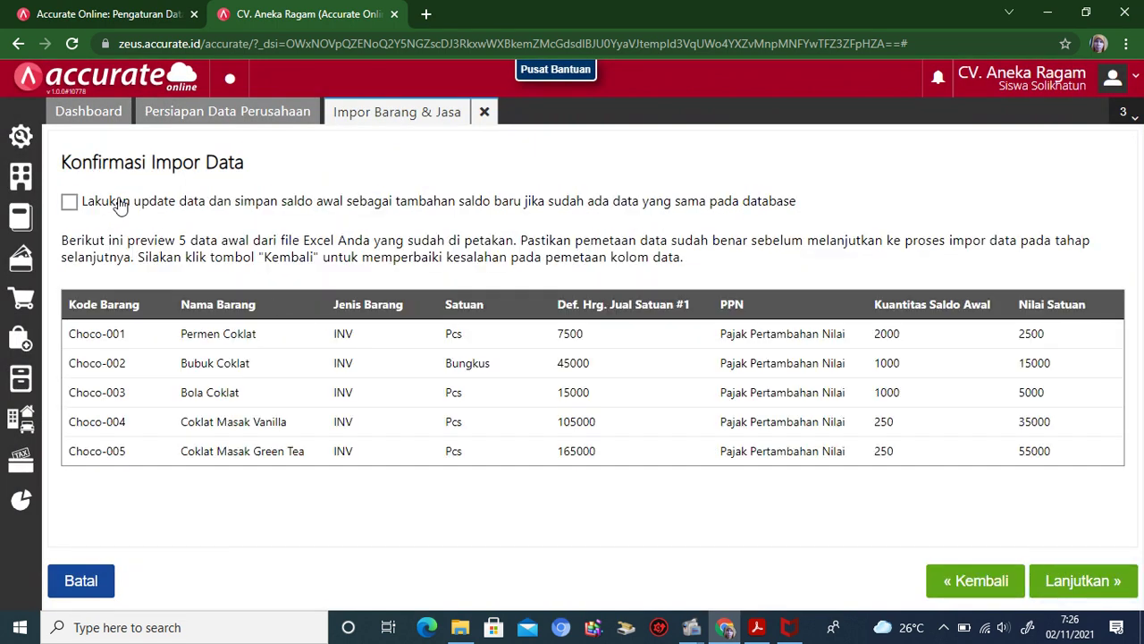
pyautogui.click(69, 201)
pyautogui.click(1070, 581)
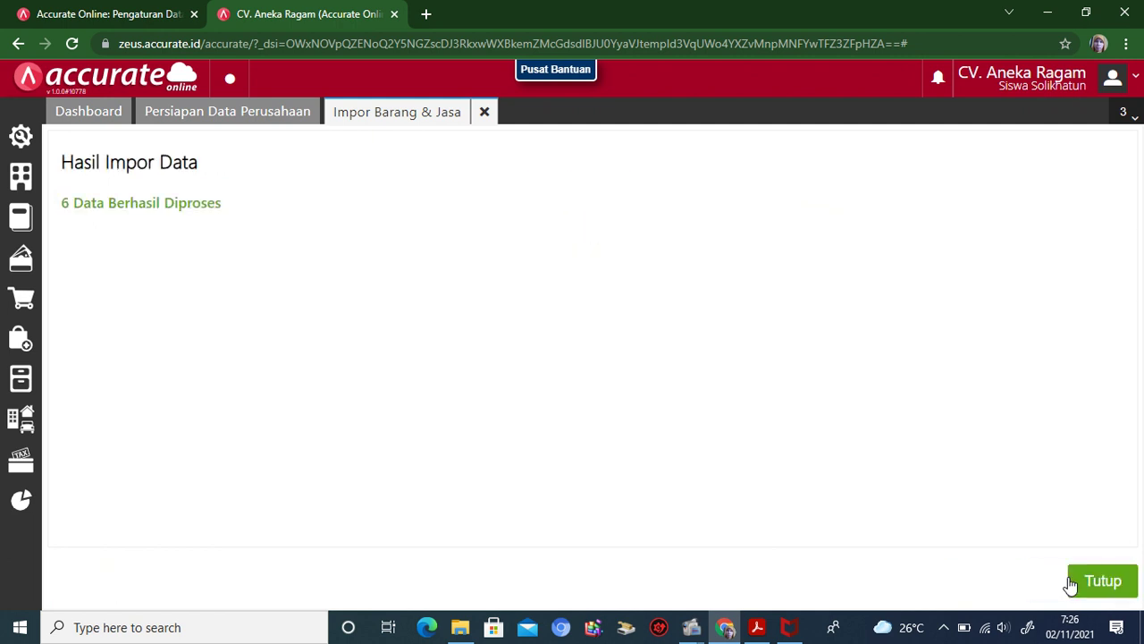
pyautogui.click(1106, 582)
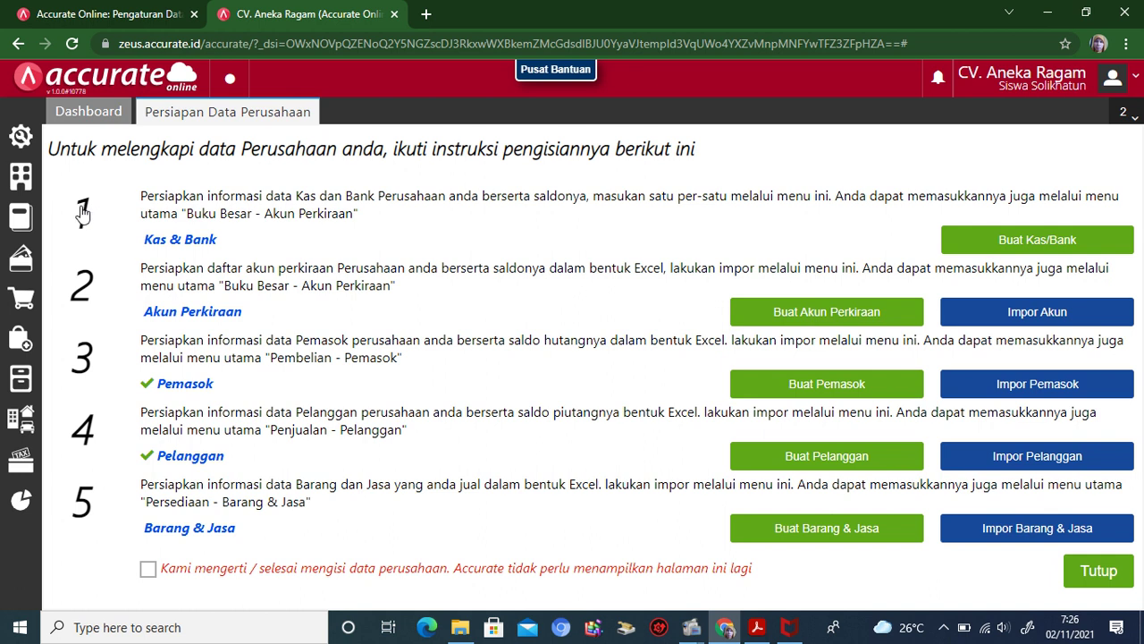
# Step: Check the Akun Perkiraan list once more, then close it
pyautogui.click(23, 217)
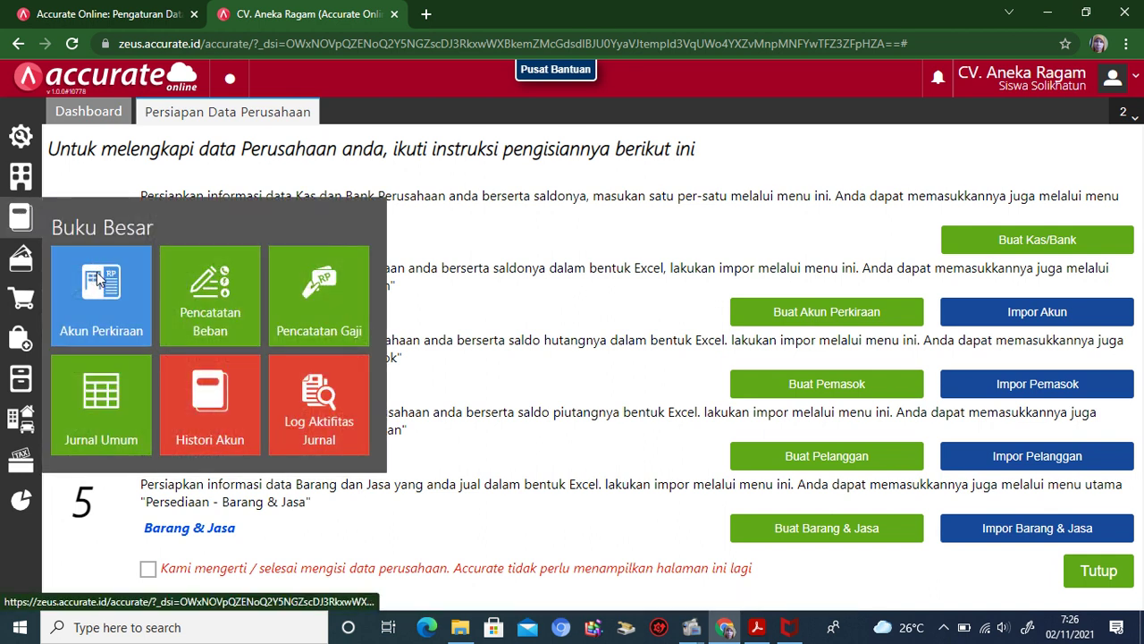
pyautogui.click(97, 277)
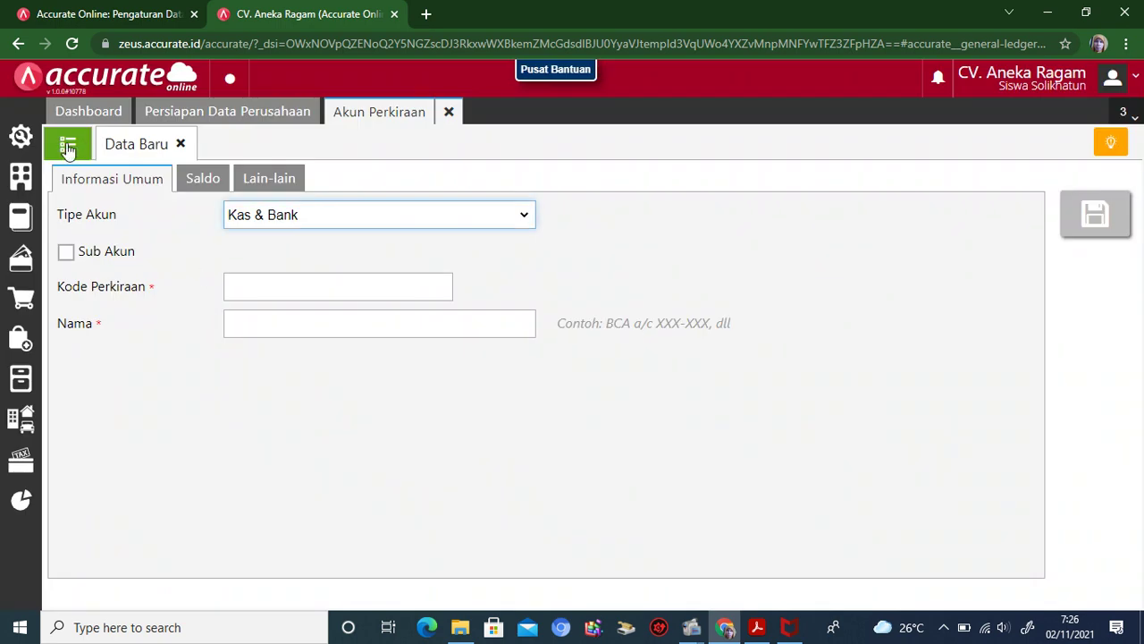
pyautogui.click(68, 147)
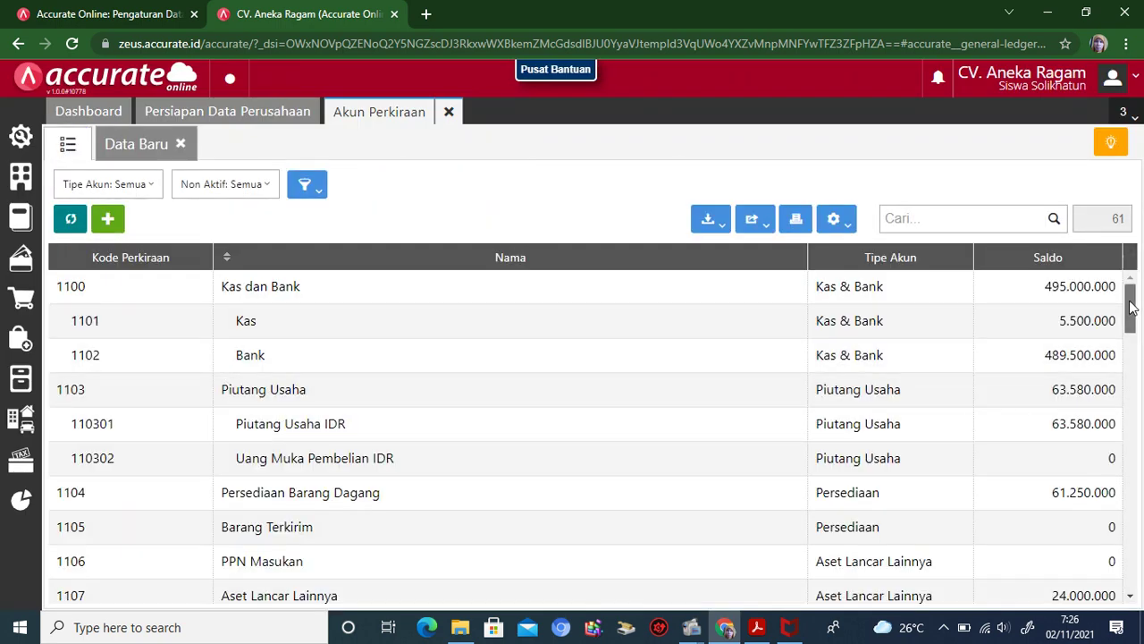
pyautogui.moveTo(1132, 308); pyautogui.dragTo(1134, 402)
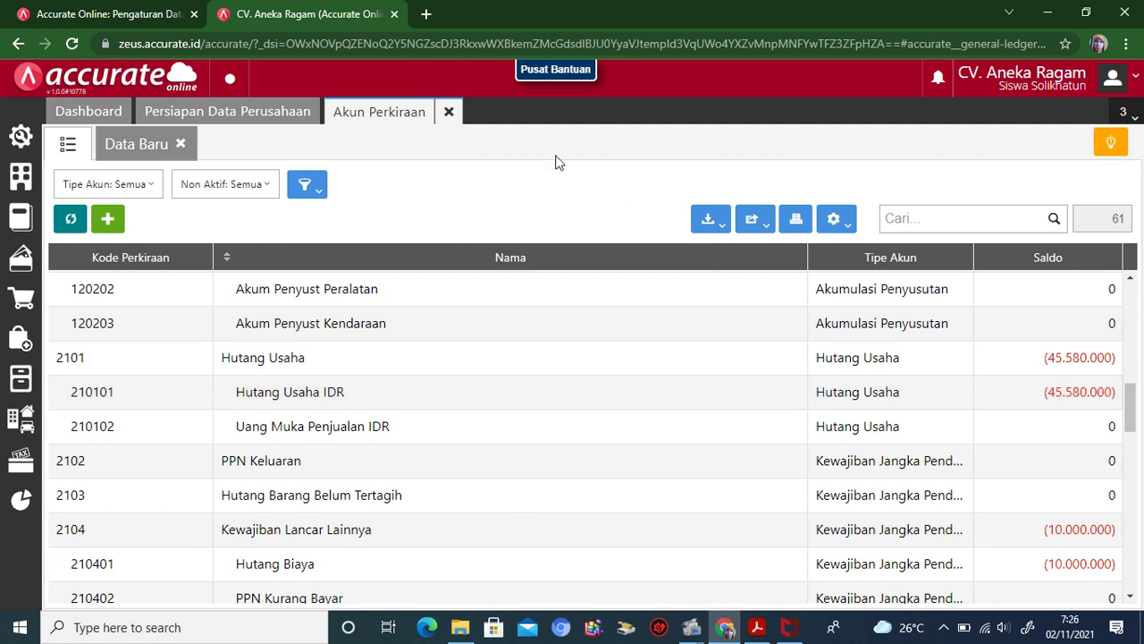
pyautogui.click(450, 112)
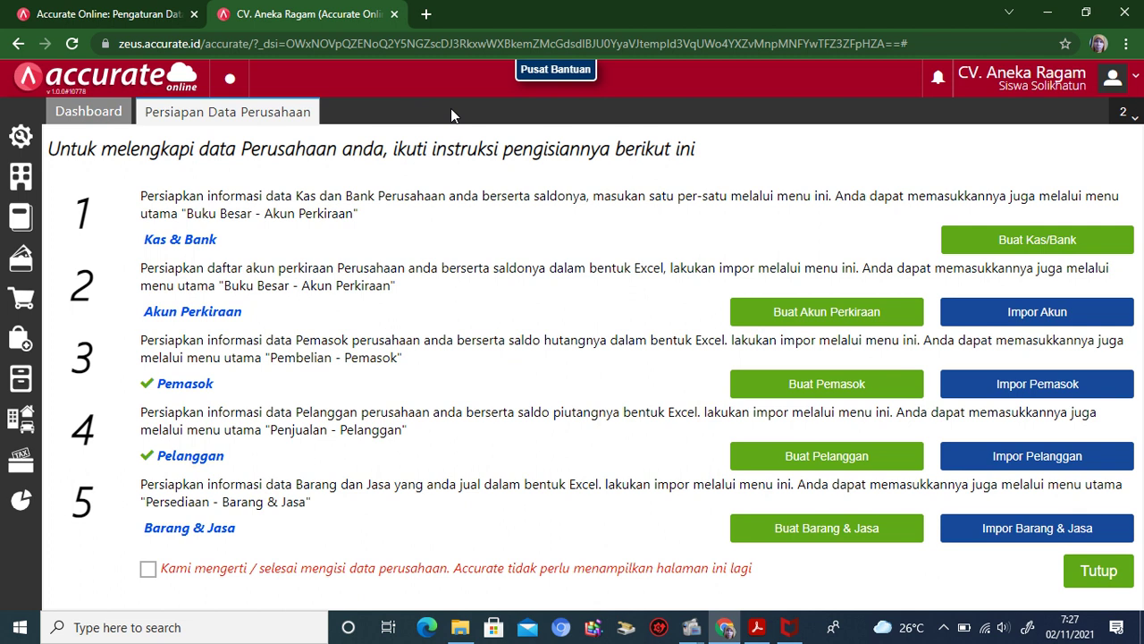
# Step: Save the asset categories 'Gedung' and 'Tanah' in Aset Tetap > Kategori Aset
pyautogui.click(24, 426)
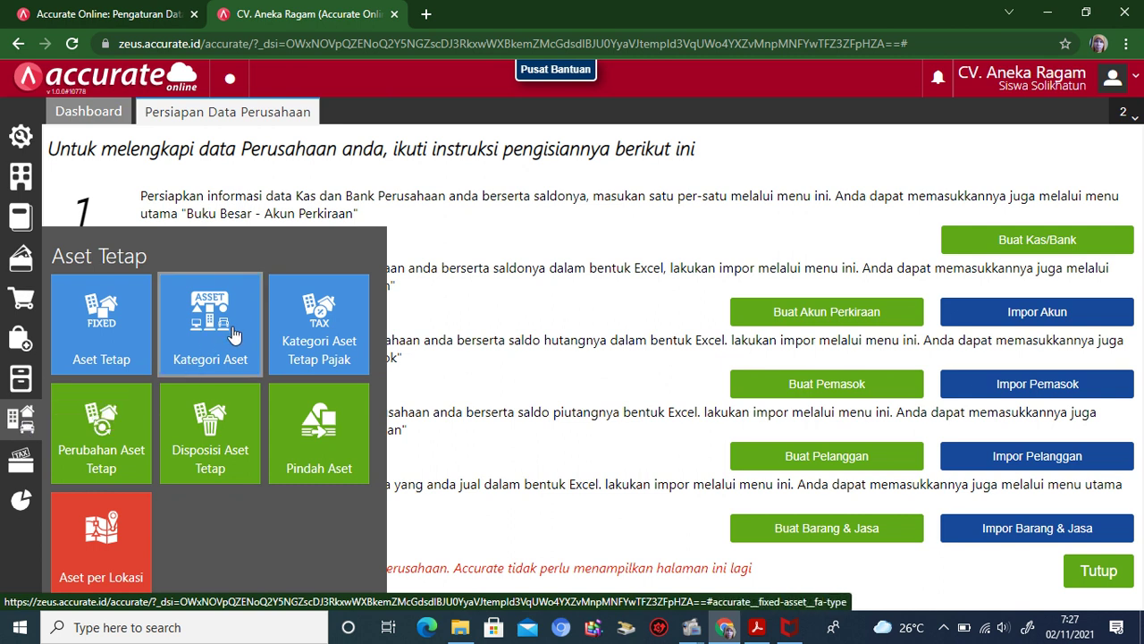
pyautogui.click(233, 333)
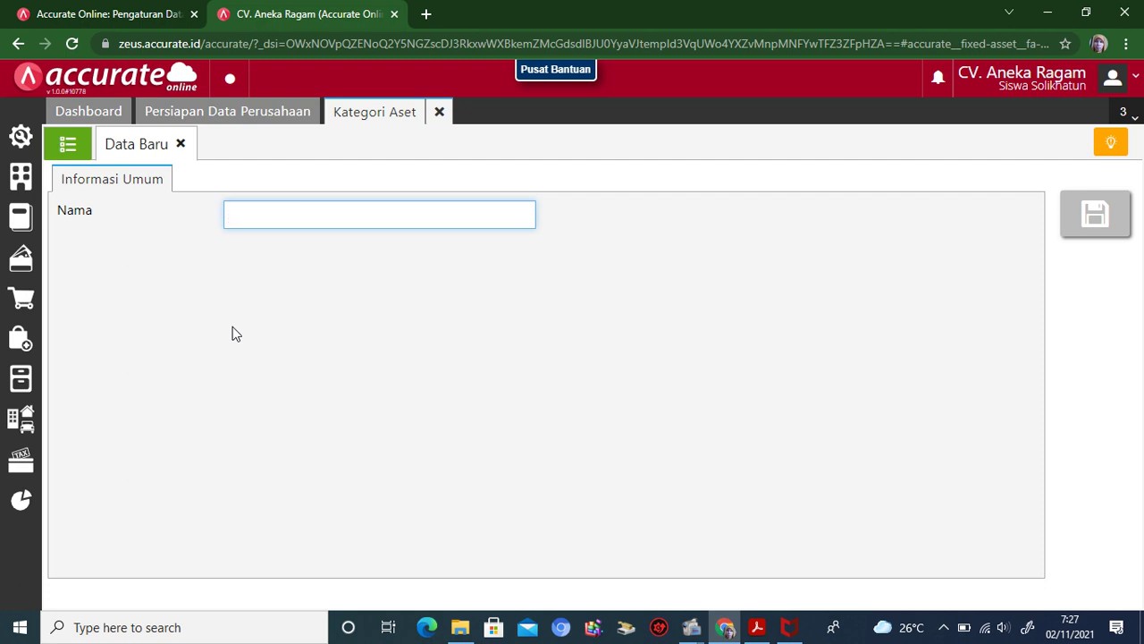
pyautogui.write('Gedung')
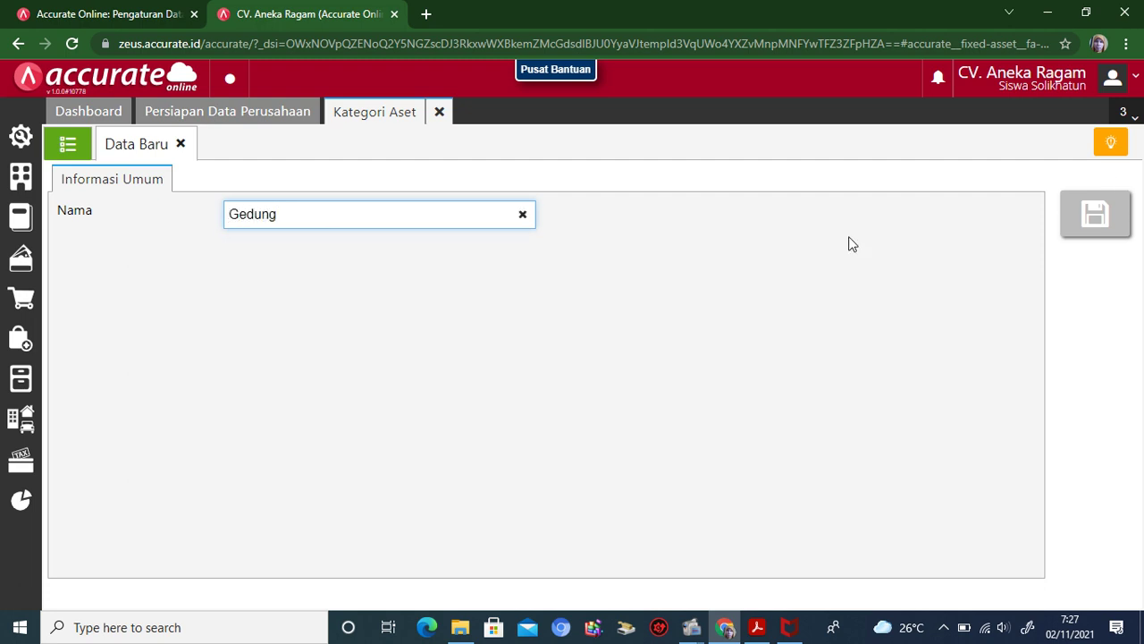
pyautogui.click(1094, 213)
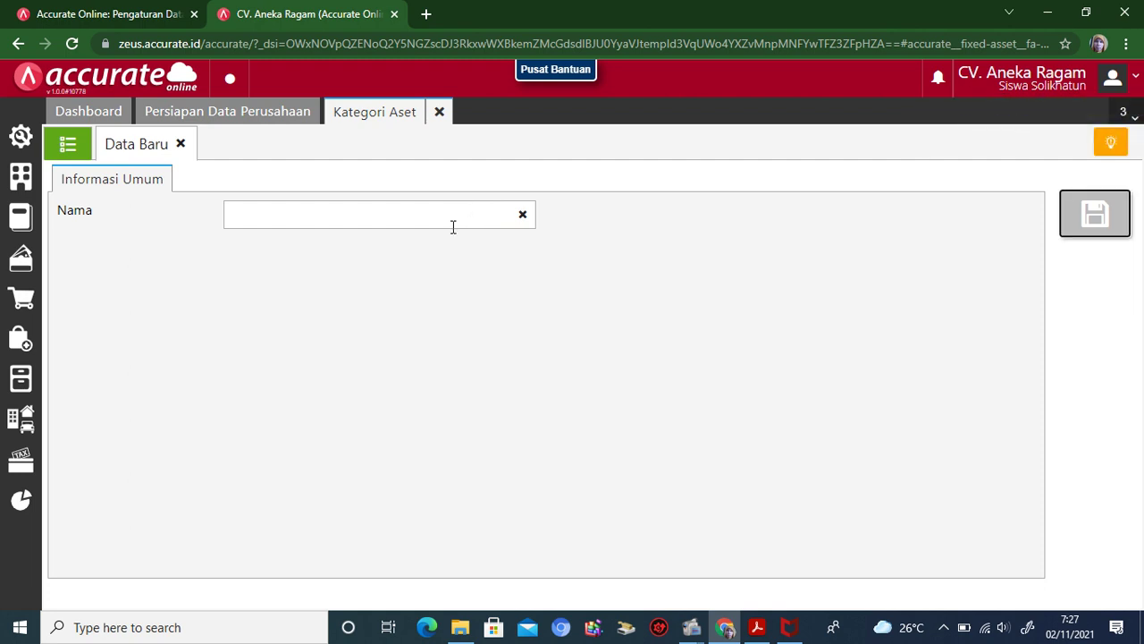
pyautogui.click(418, 213)
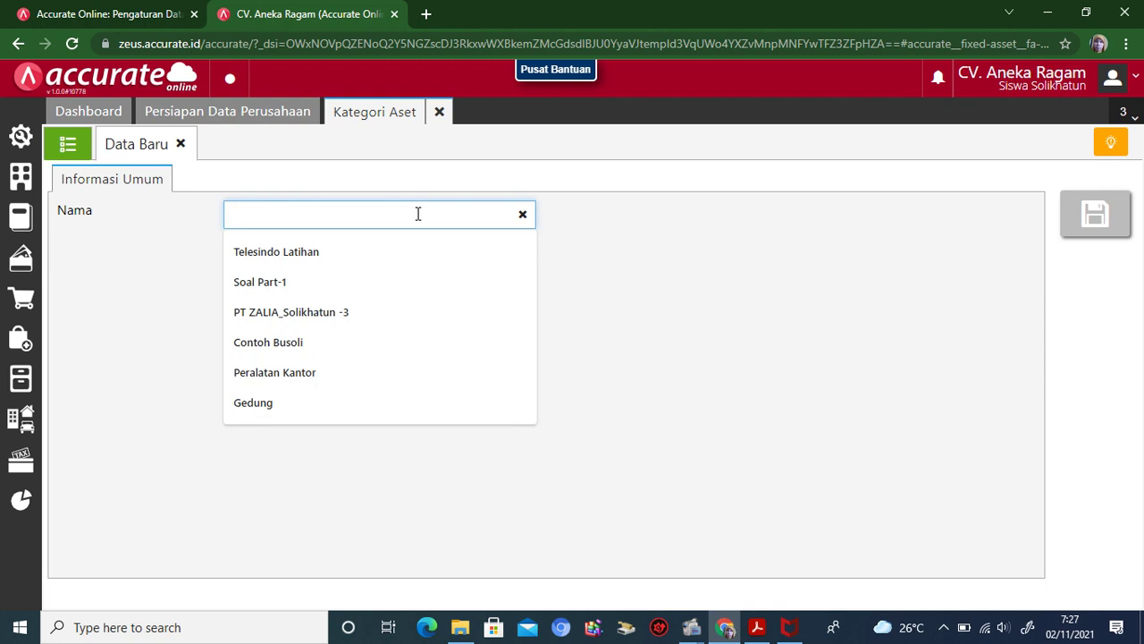
pyautogui.write('Tanah')
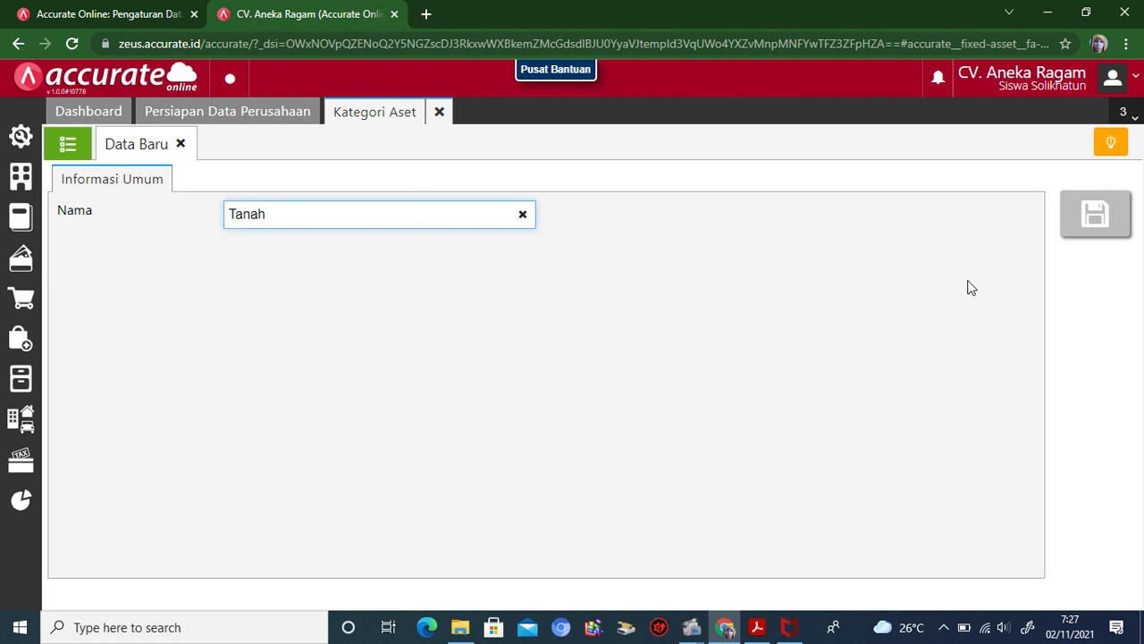
pyautogui.click(1098, 220)
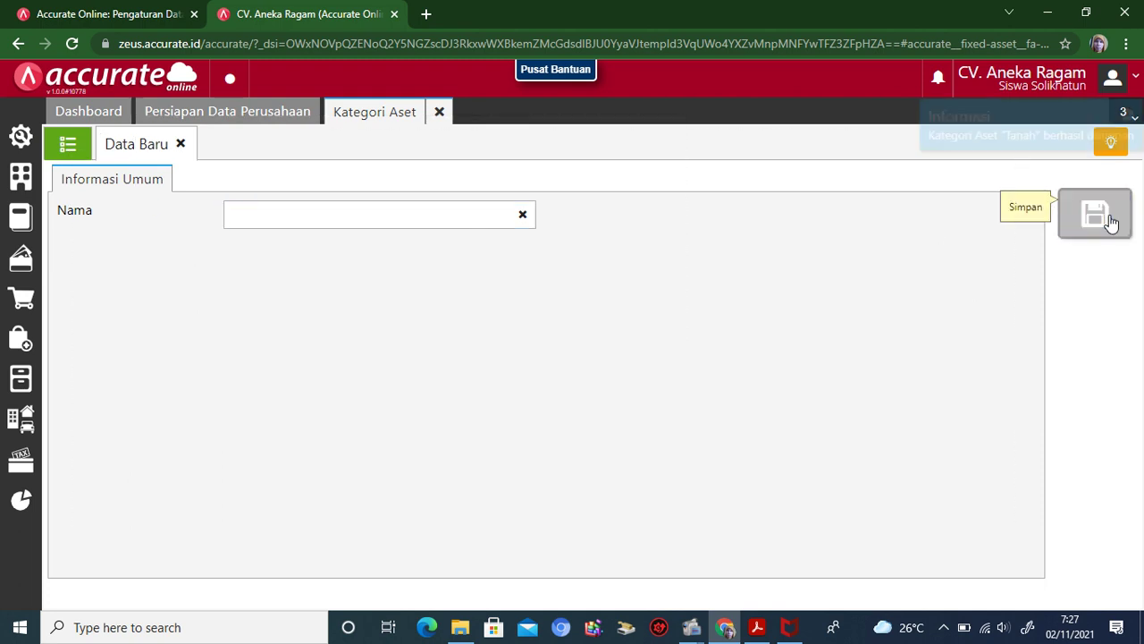
pyautogui.click(373, 219)
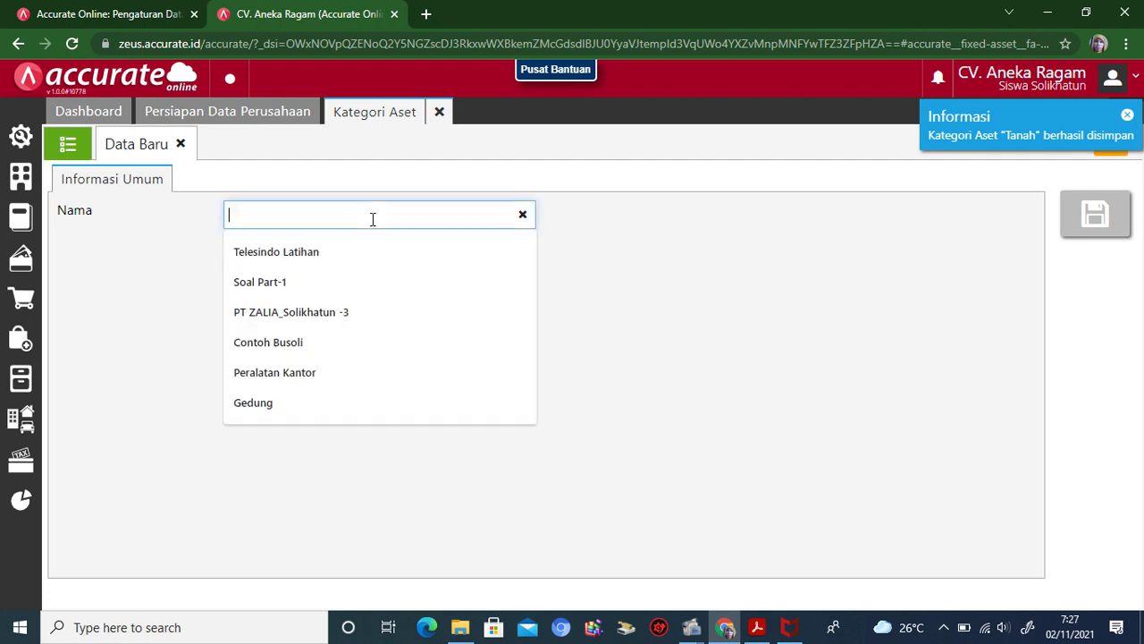
# Step: Save a 'Peralatan' asset category and show the list with Gedung, Peralatan and Tanah
pyautogui.write('Peralatan')
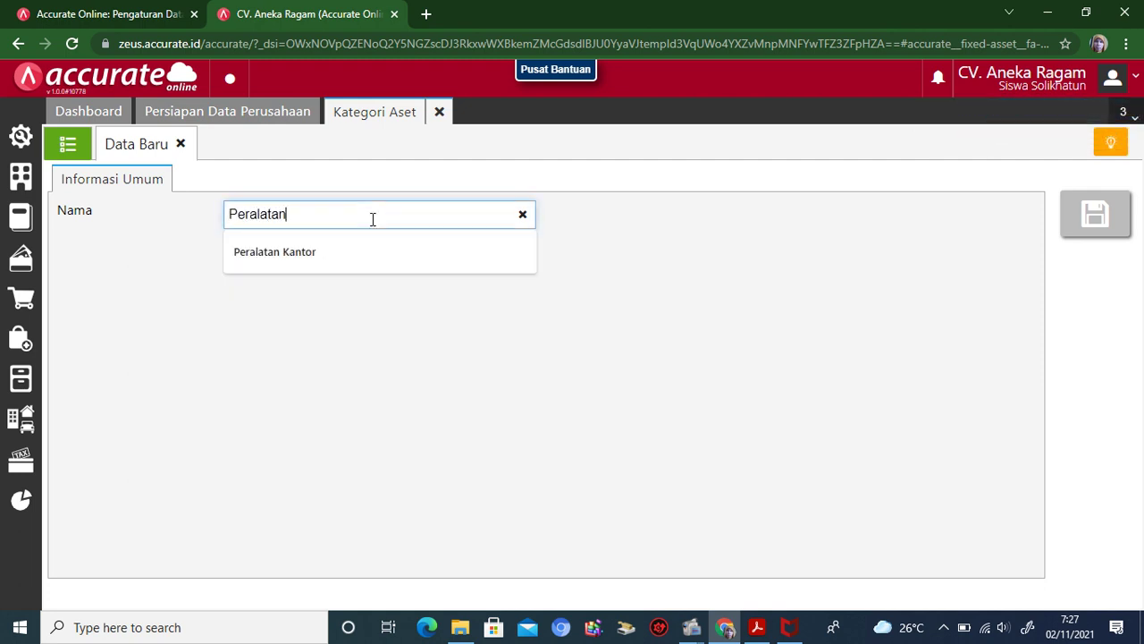
pyautogui.click(329, 379)
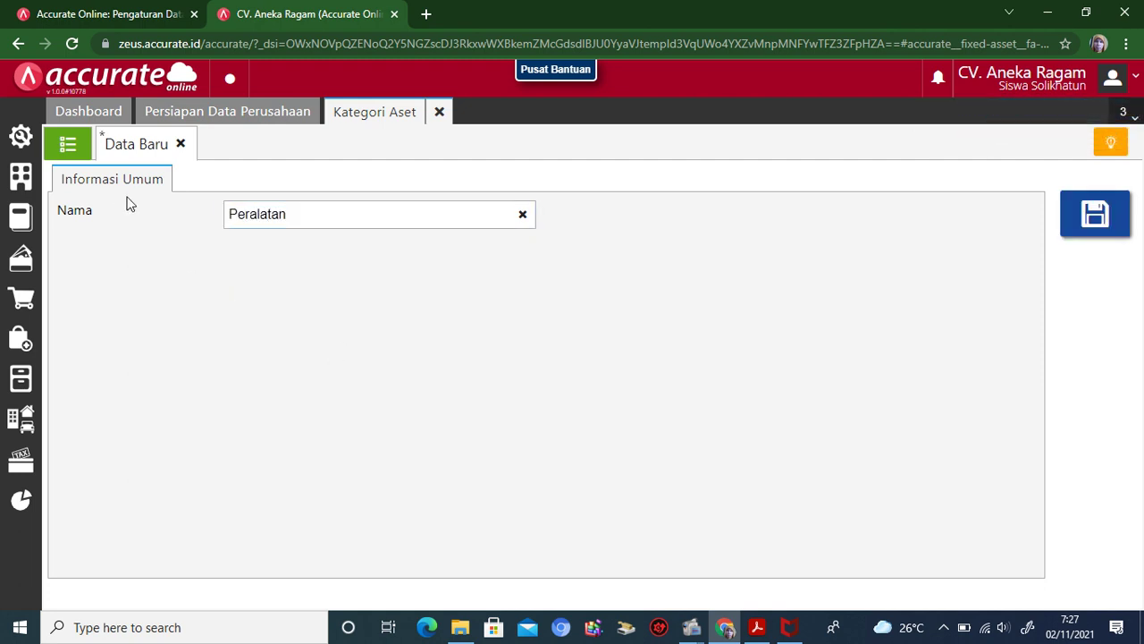
pyautogui.click(70, 146)
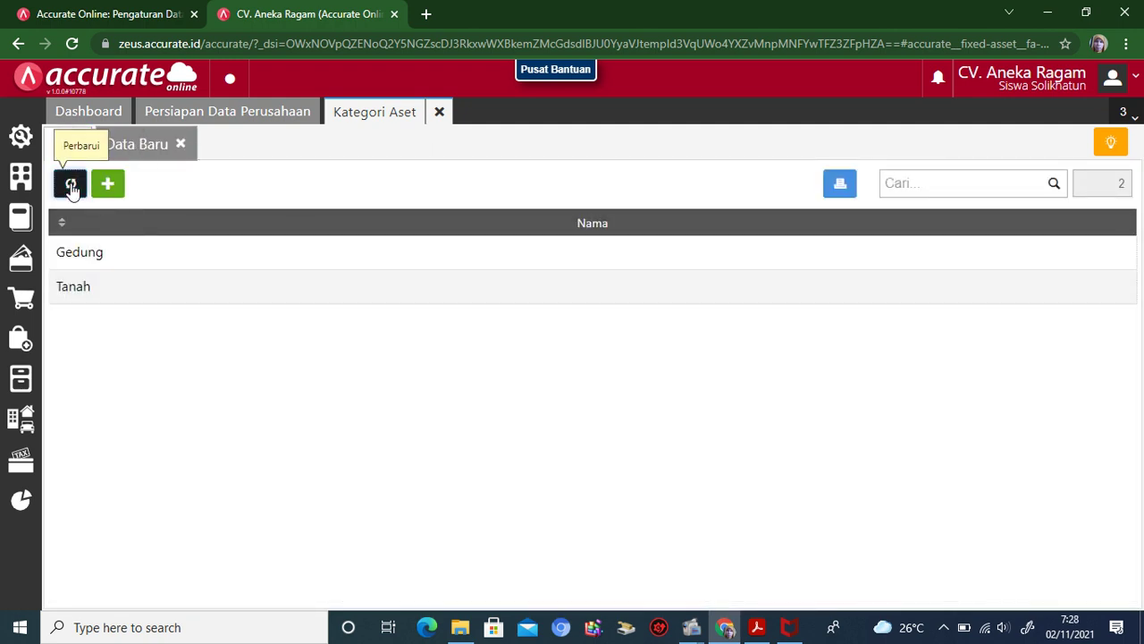
pyautogui.click(71, 185)
pyautogui.click(109, 185)
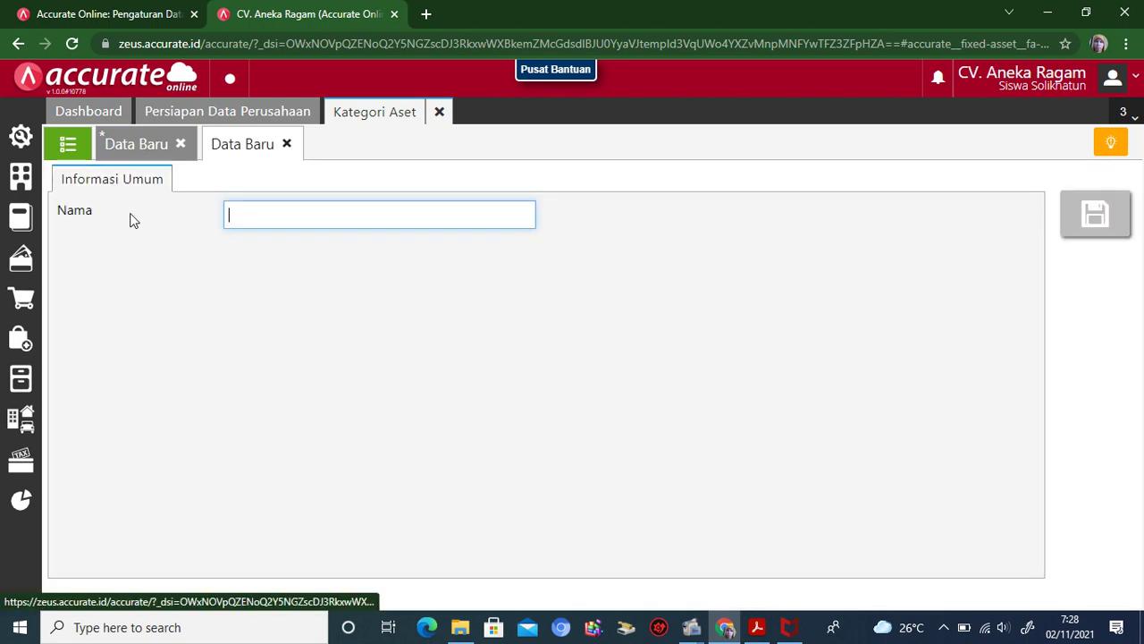
pyautogui.write('Pera')
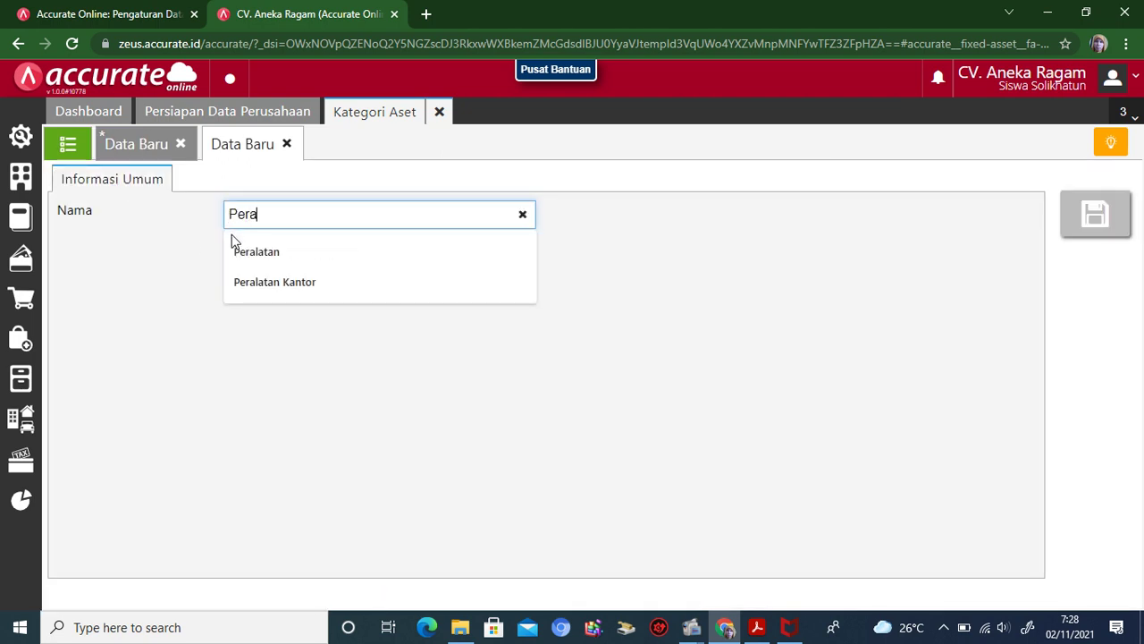
pyautogui.write('latan')
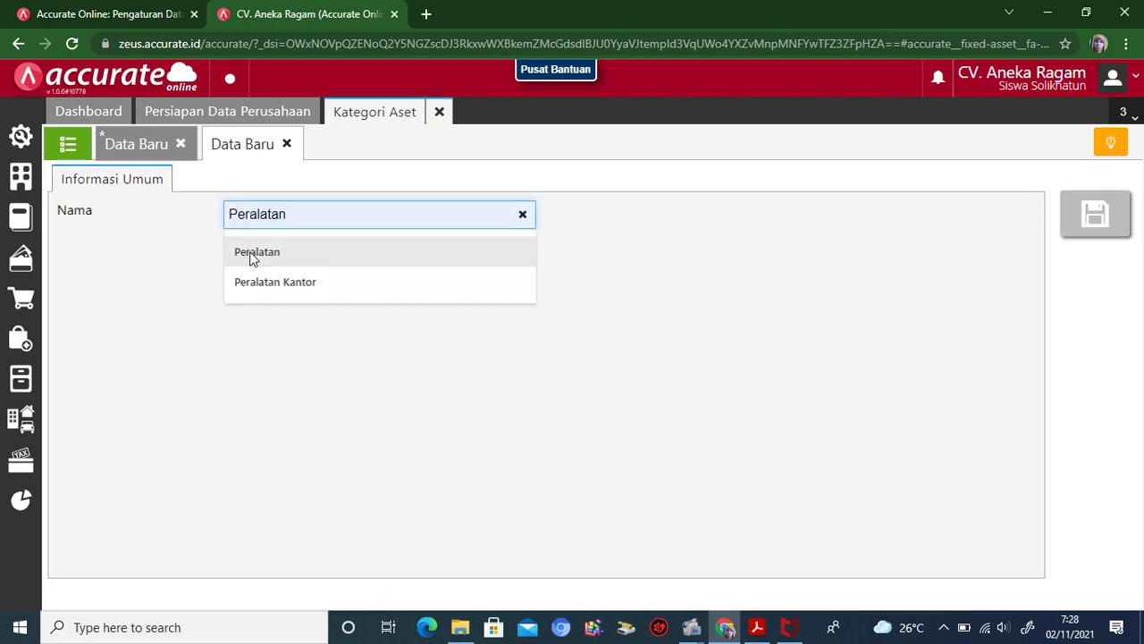
pyautogui.click(253, 258)
pyautogui.click(1116, 217)
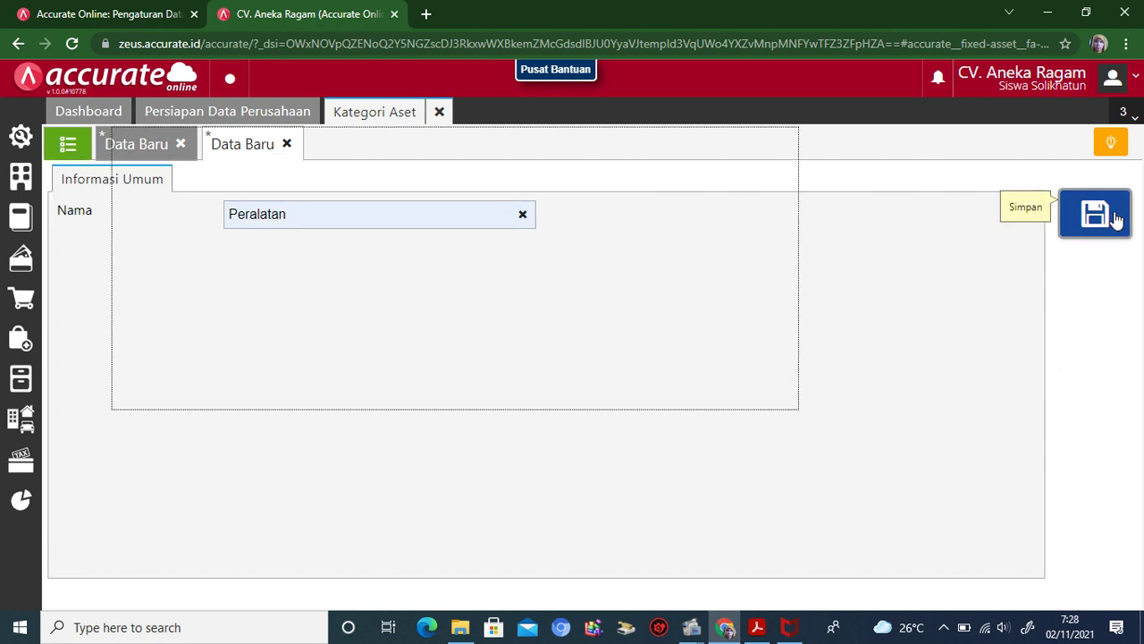
pyautogui.click(67, 146)
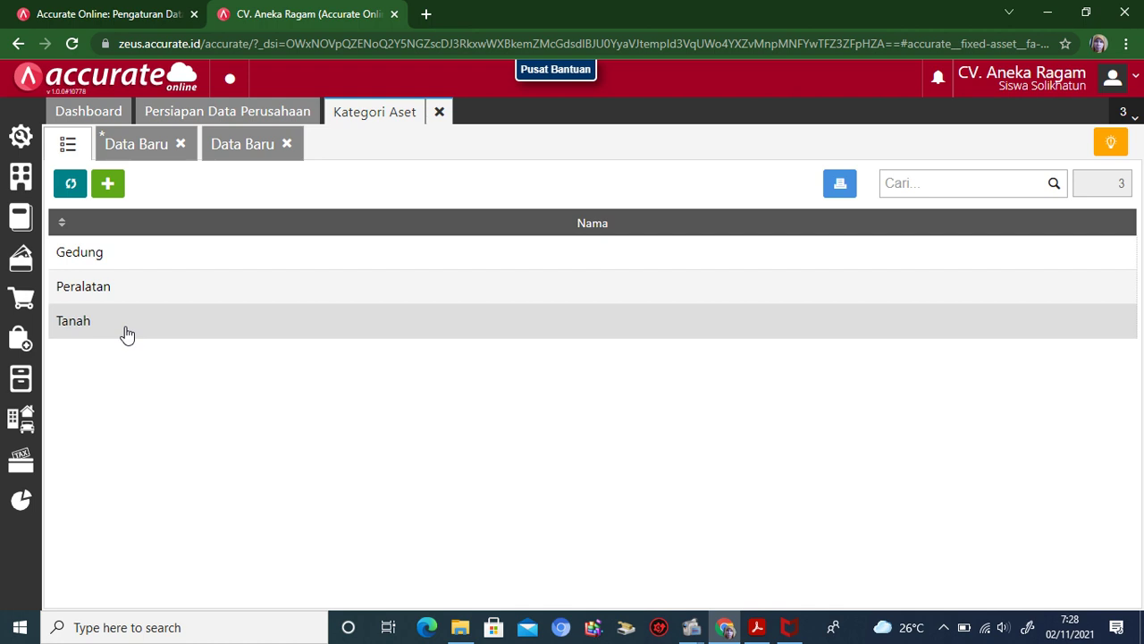
# Step: Close Kategori Aset, discarding the unsaved duplicate, then reopen its list and close it again
pyautogui.click(439, 113)
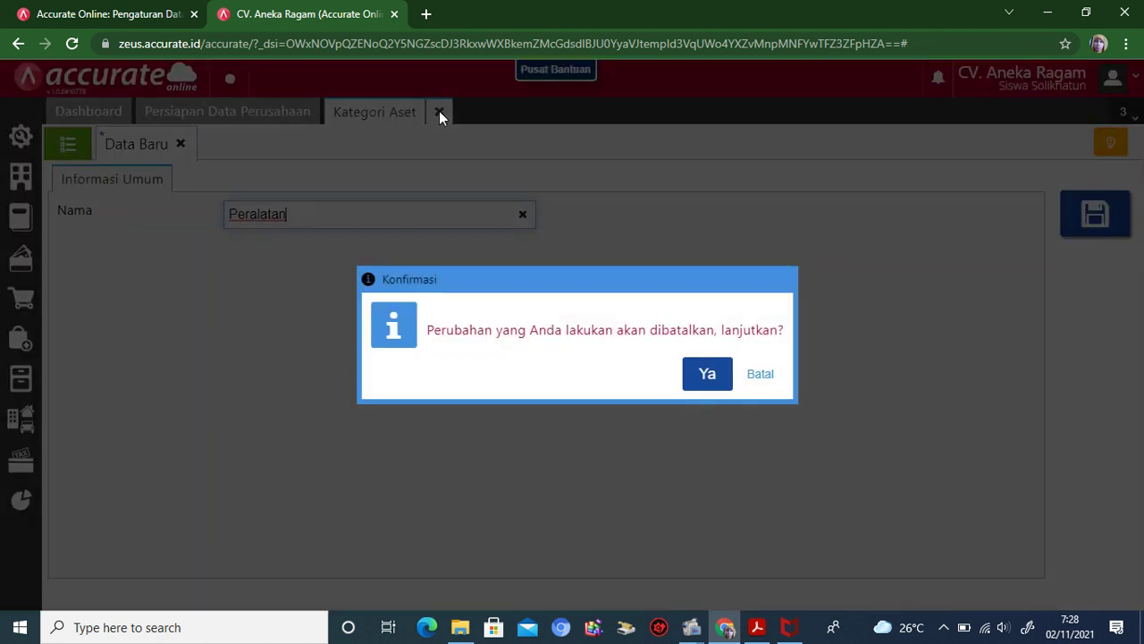
pyautogui.click(698, 377)
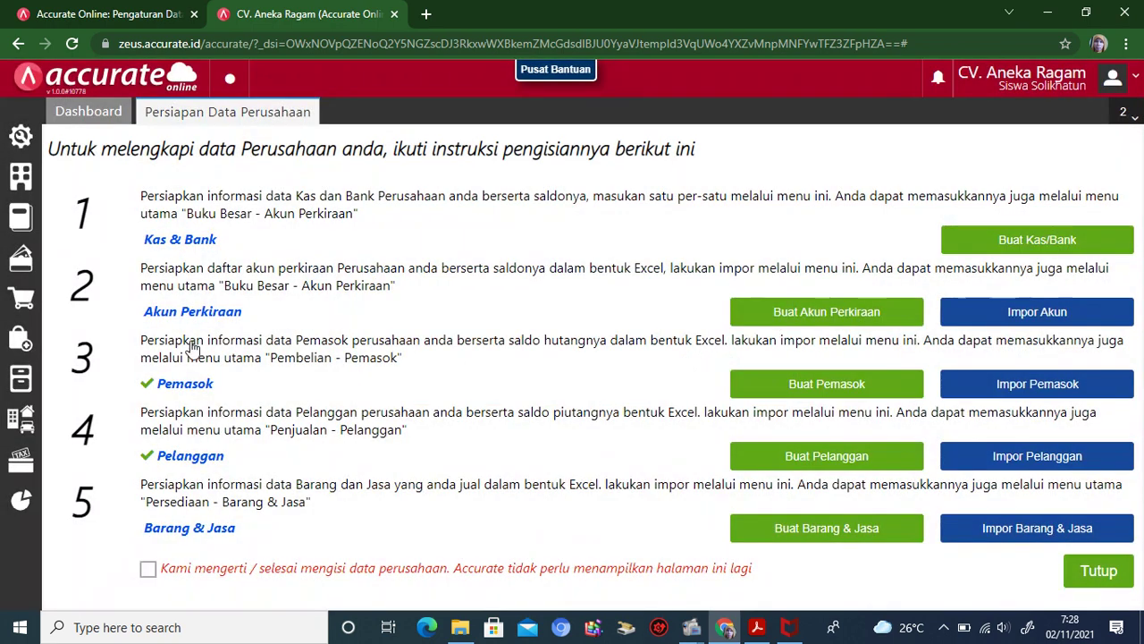
pyautogui.moveTo(21, 427)
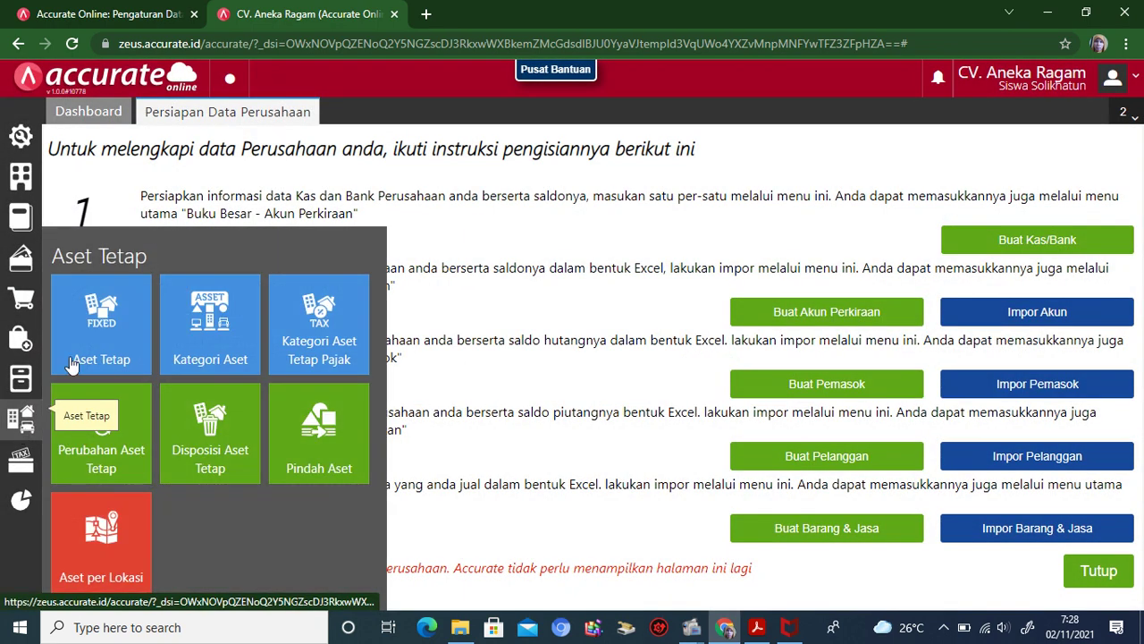
pyautogui.click(195, 338)
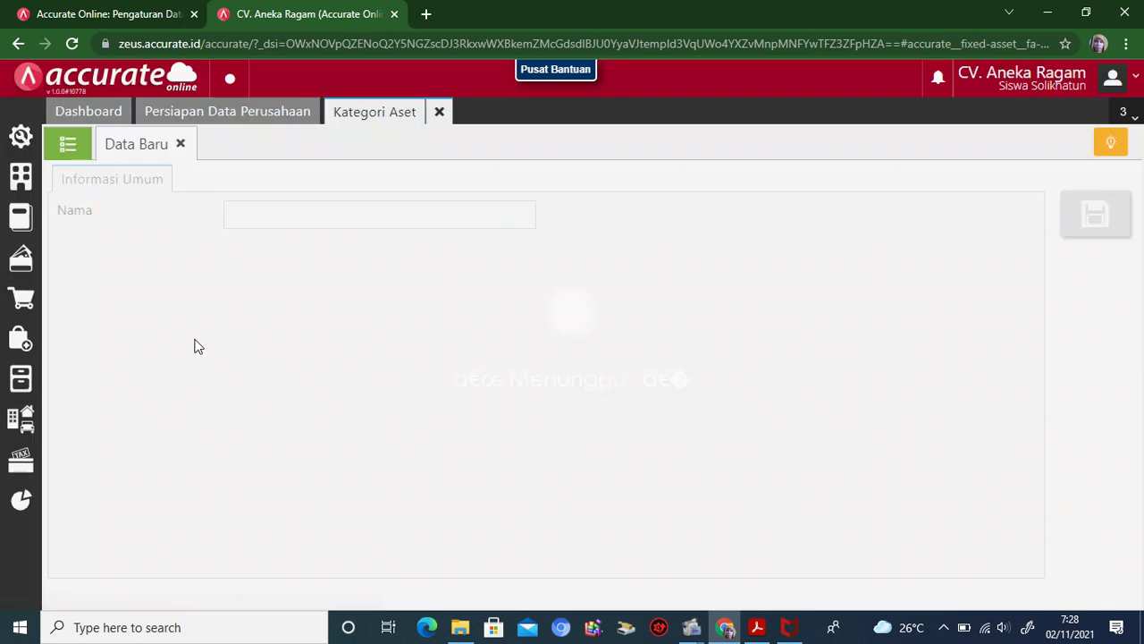
pyautogui.click(69, 147)
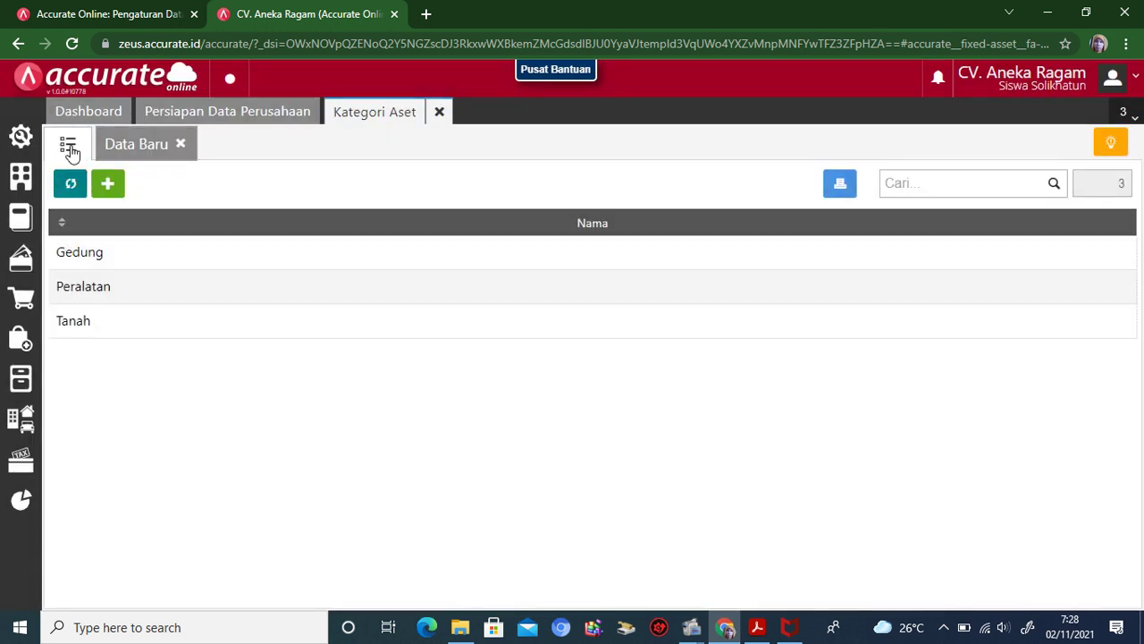
pyautogui.click(439, 113)
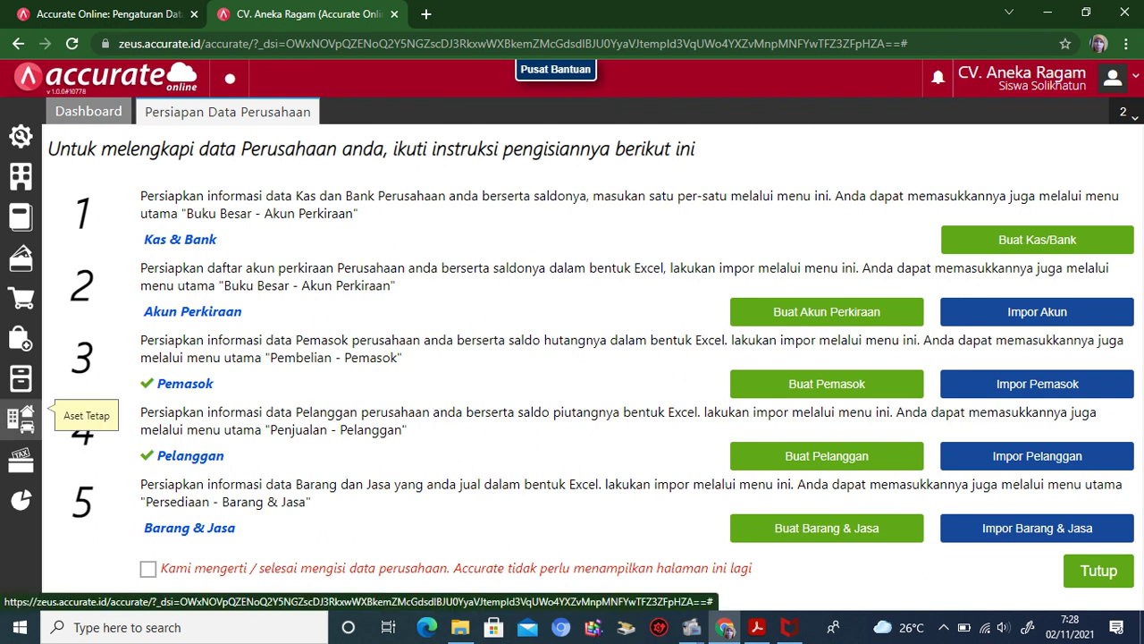
# Step: Display the still-empty fixed asset list in the Aset Tetap module
pyautogui.click(25, 421)
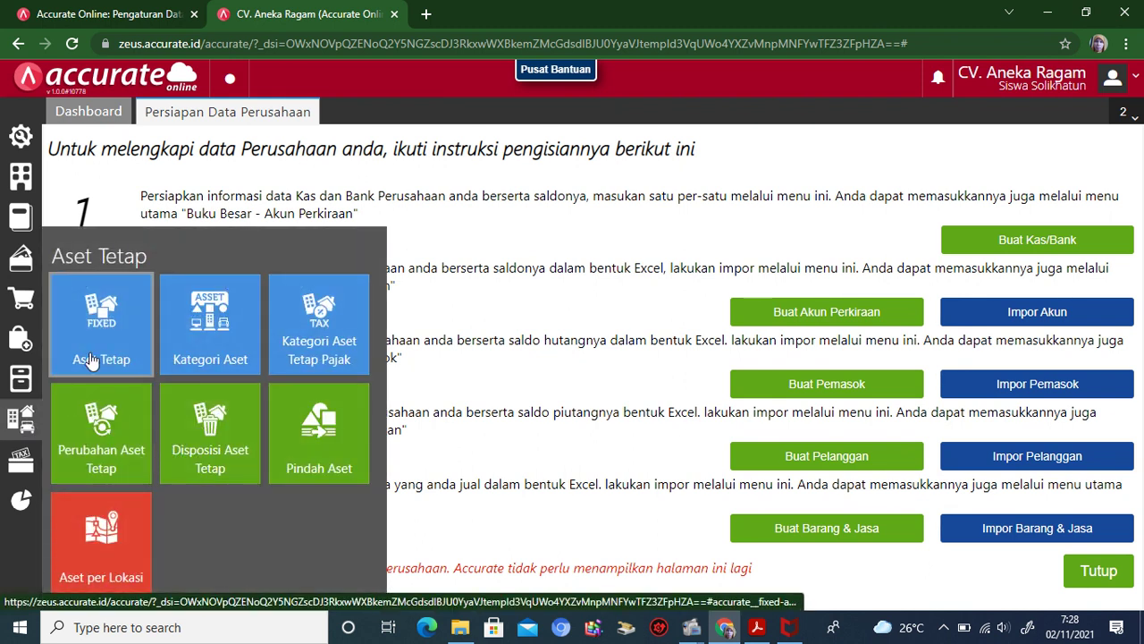
pyautogui.click(93, 338)
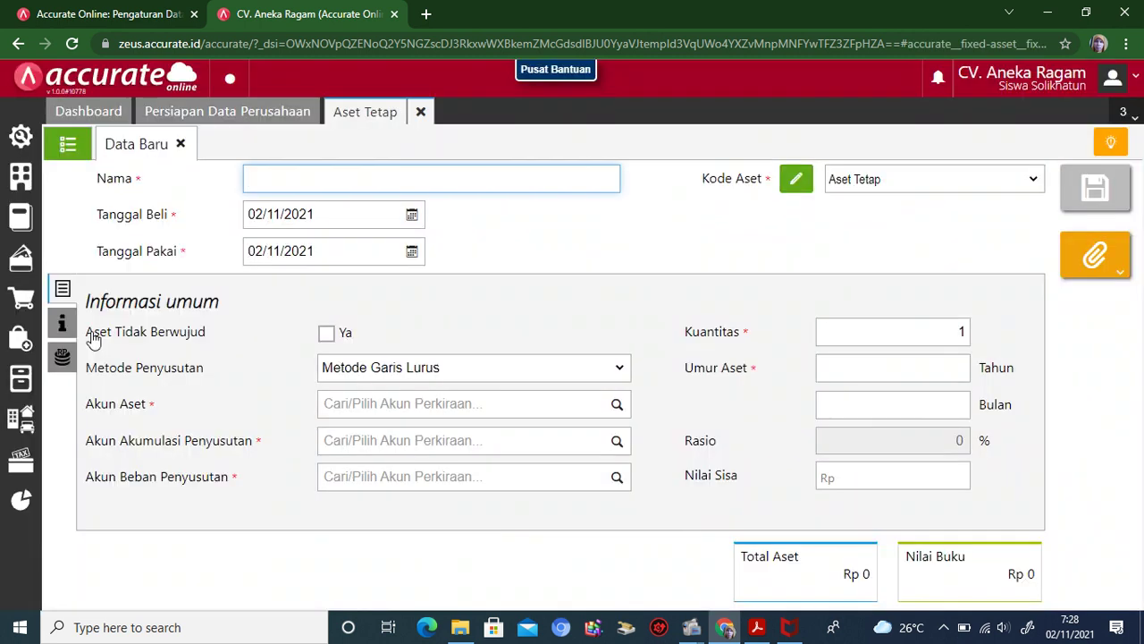
pyautogui.click(70, 148)
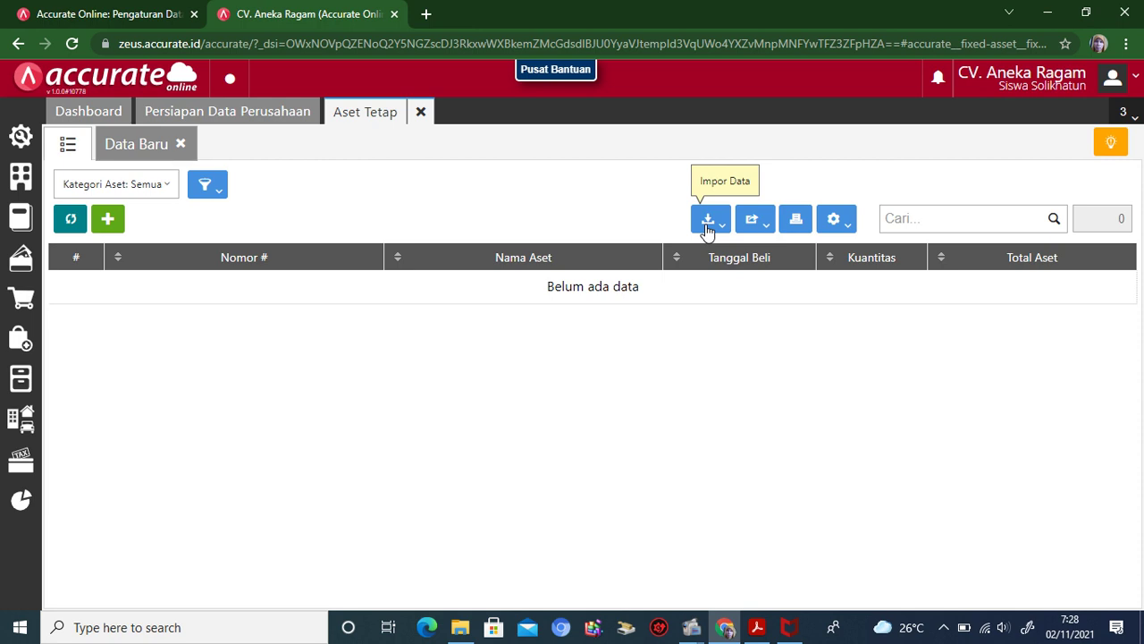
# Step: Select the Daftar Aset Tetap Excel spreadsheet as the fixed asset import file
pyautogui.click(707, 224)
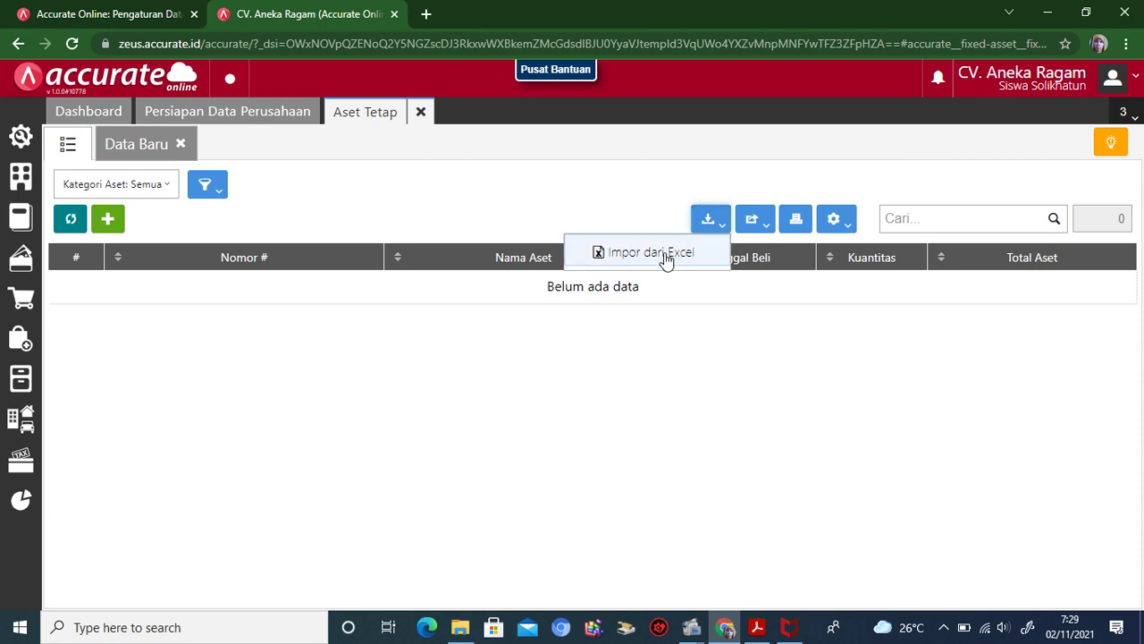
pyautogui.click(666, 254)
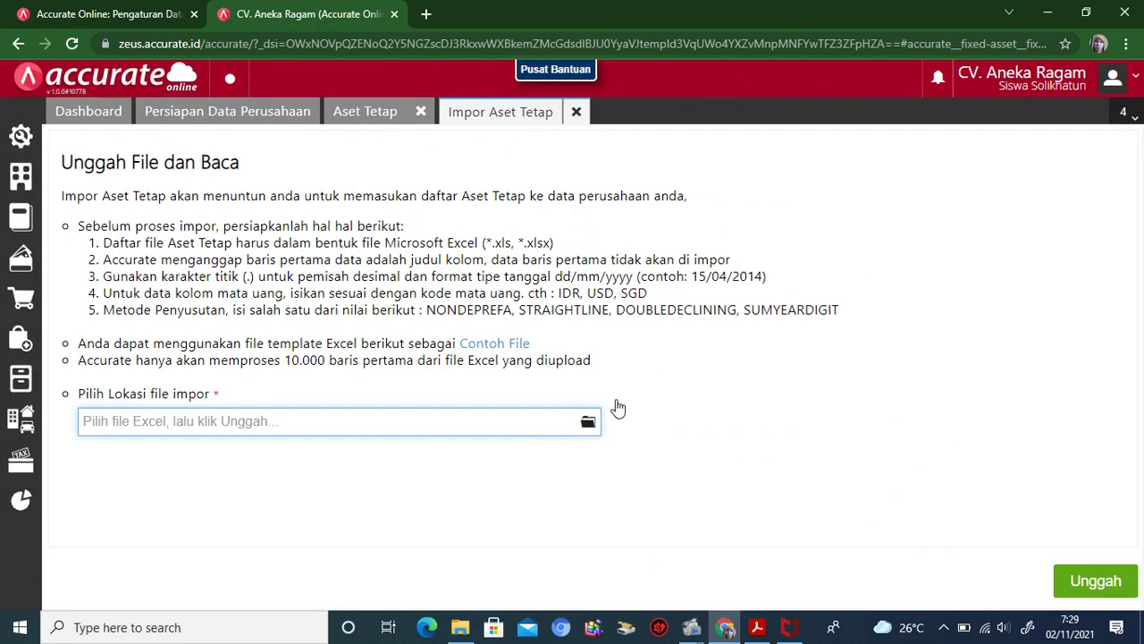
pyautogui.click(587, 422)
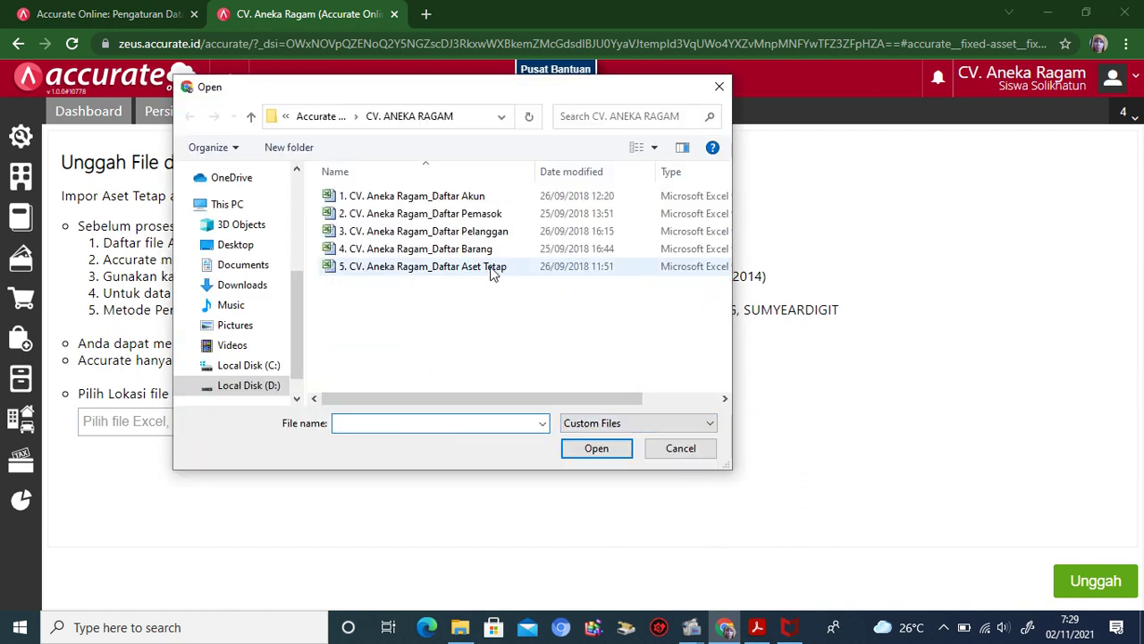
pyautogui.click(491, 267)
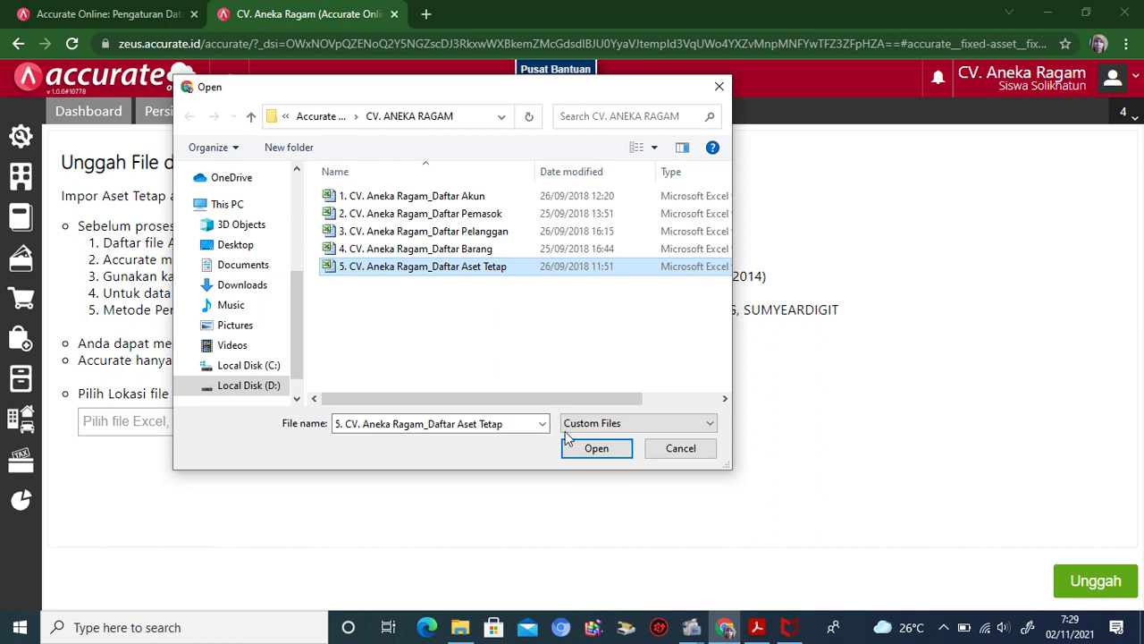
pyautogui.click(594, 449)
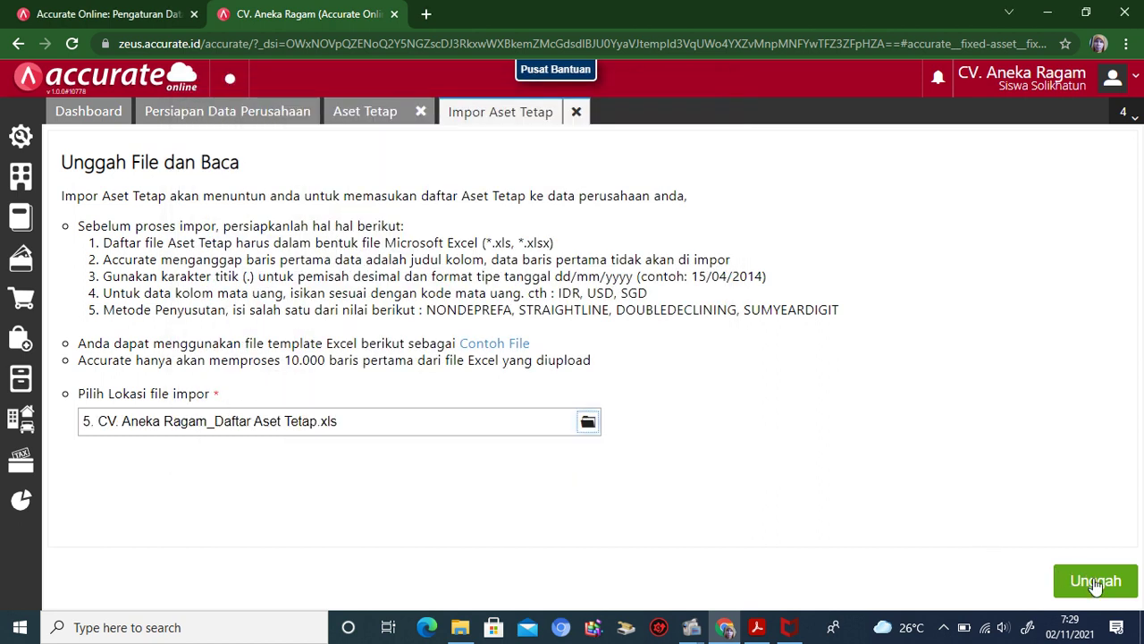
# Step: Upload the file, accept the mapping, and import FA-01, FA-02 and FA-03
pyautogui.click(1094, 579)
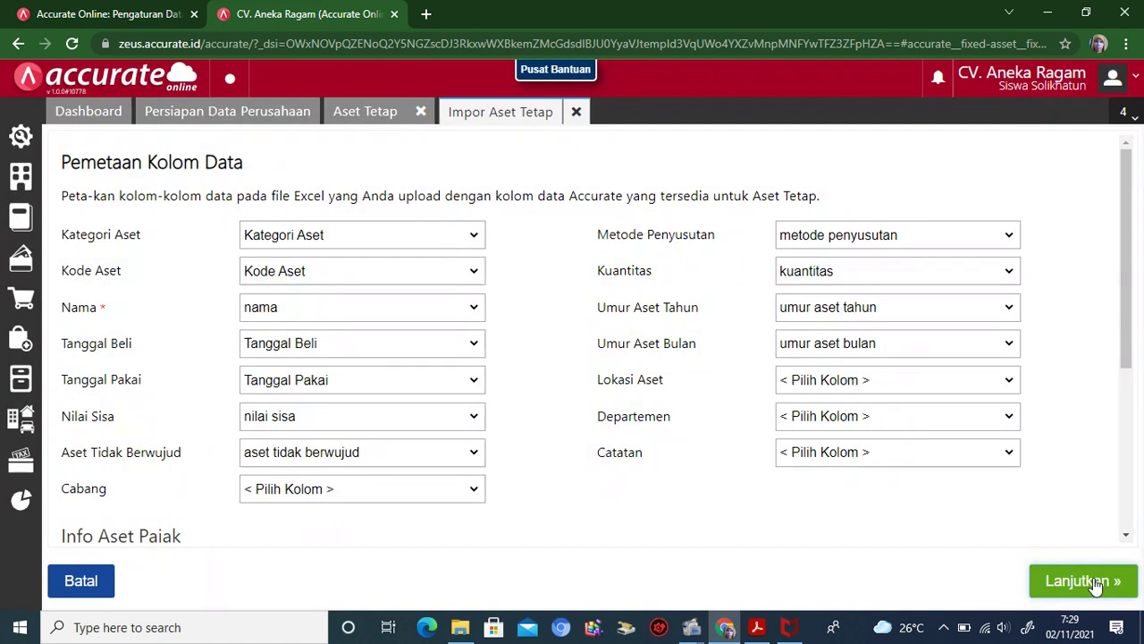
pyautogui.click(1096, 585)
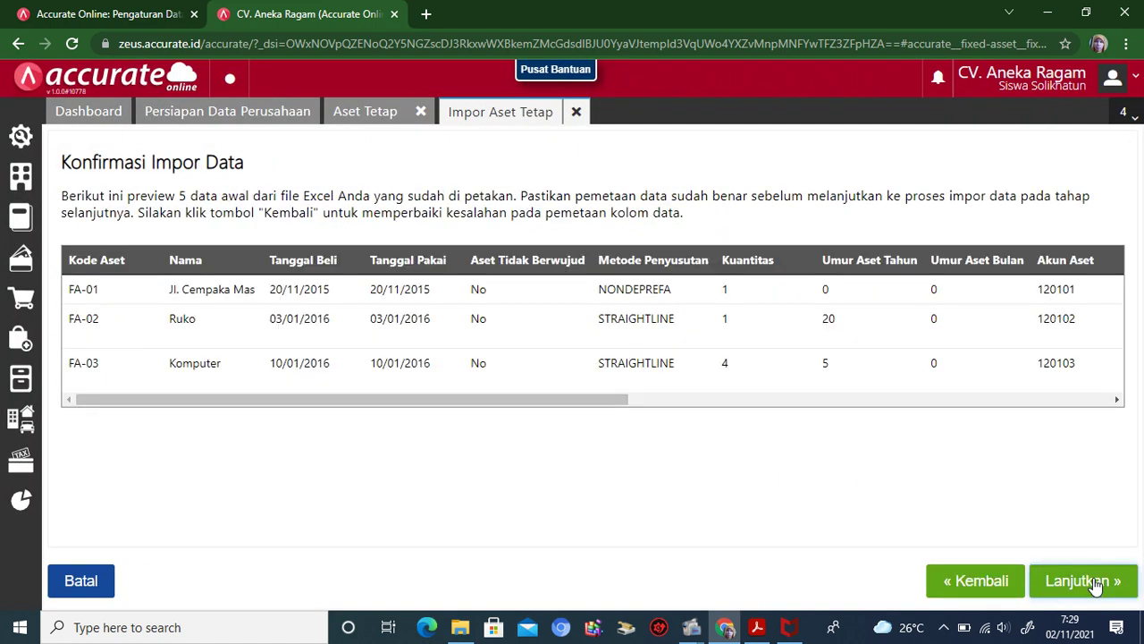
pyautogui.click(1096, 583)
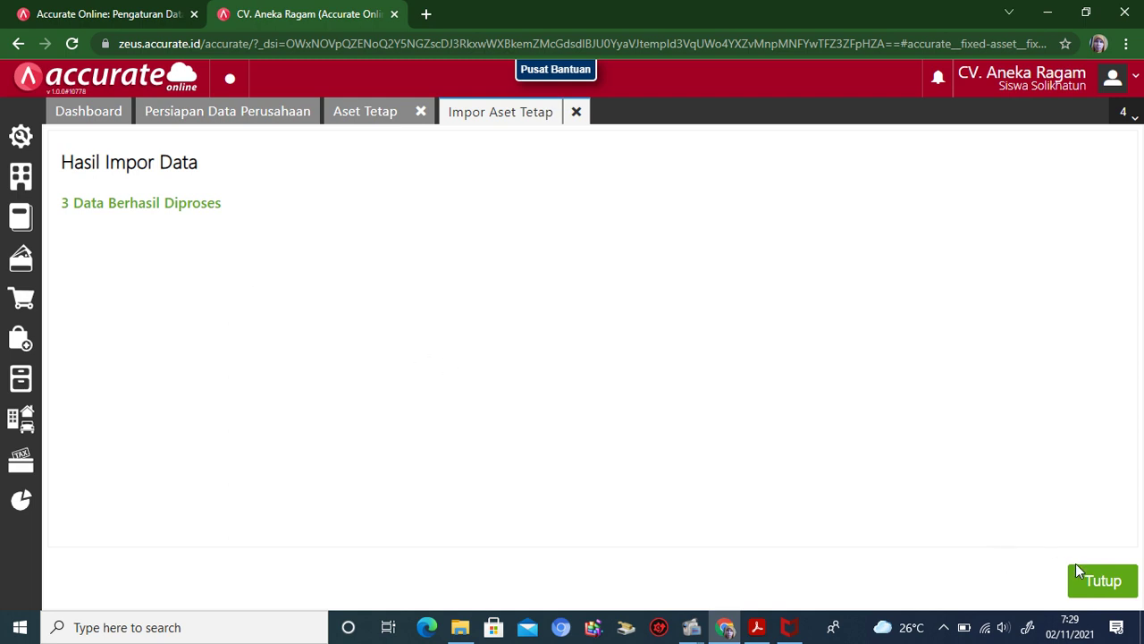
pyautogui.click(1125, 590)
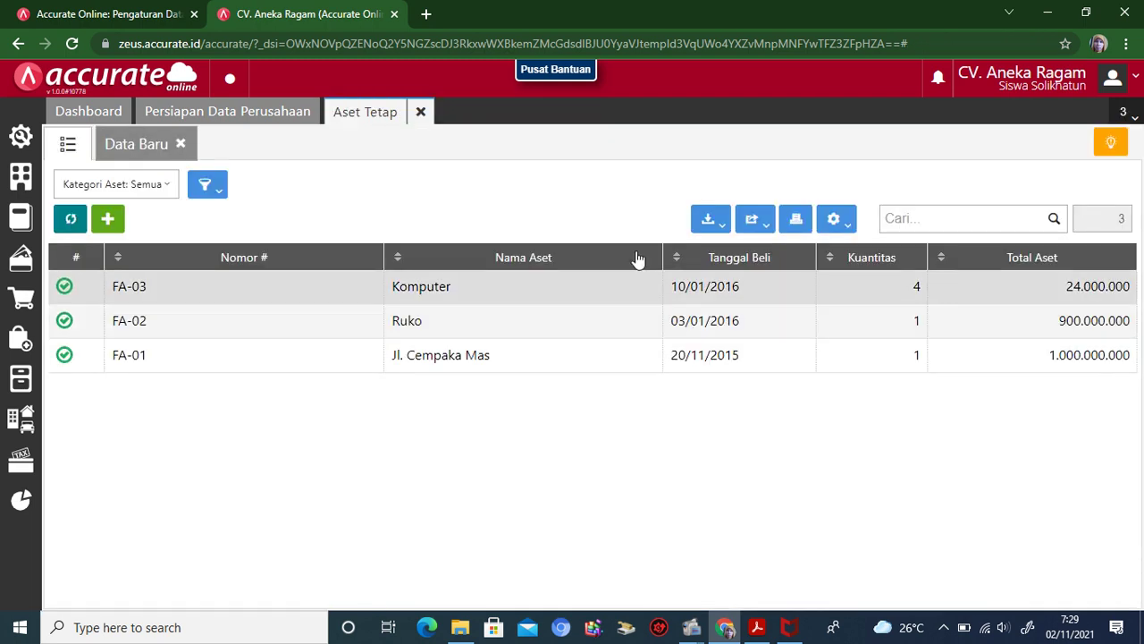
# Step: Close Aset Tetap, review balances in the Akun Perkiraan list view, then close it
pyautogui.click(422, 115)
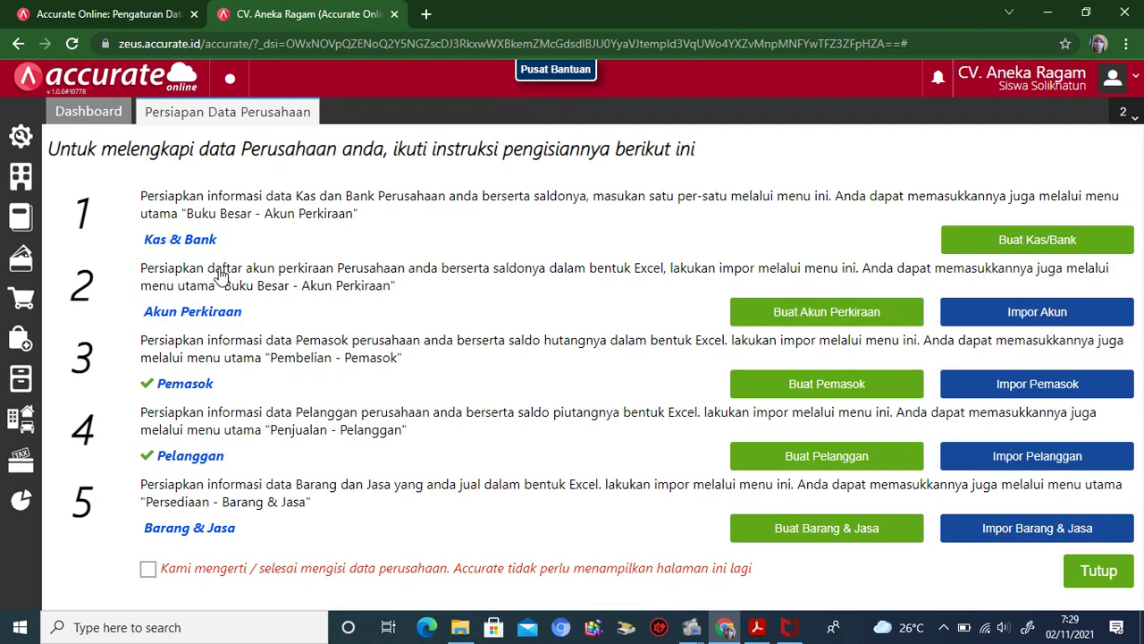
pyautogui.click(38, 215)
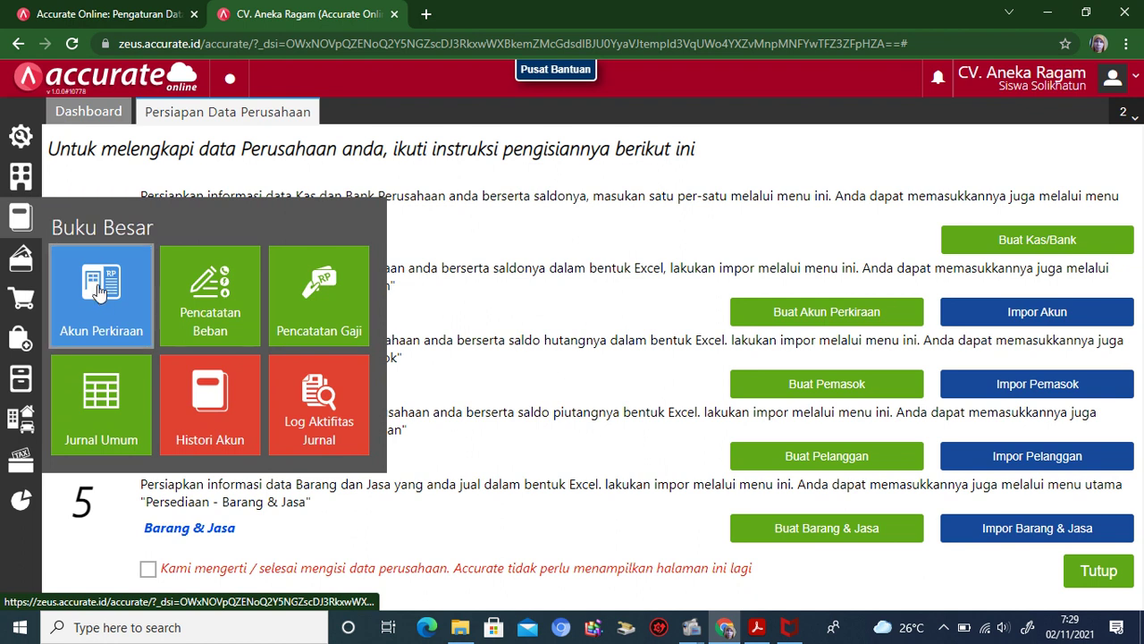
pyautogui.click(102, 299)
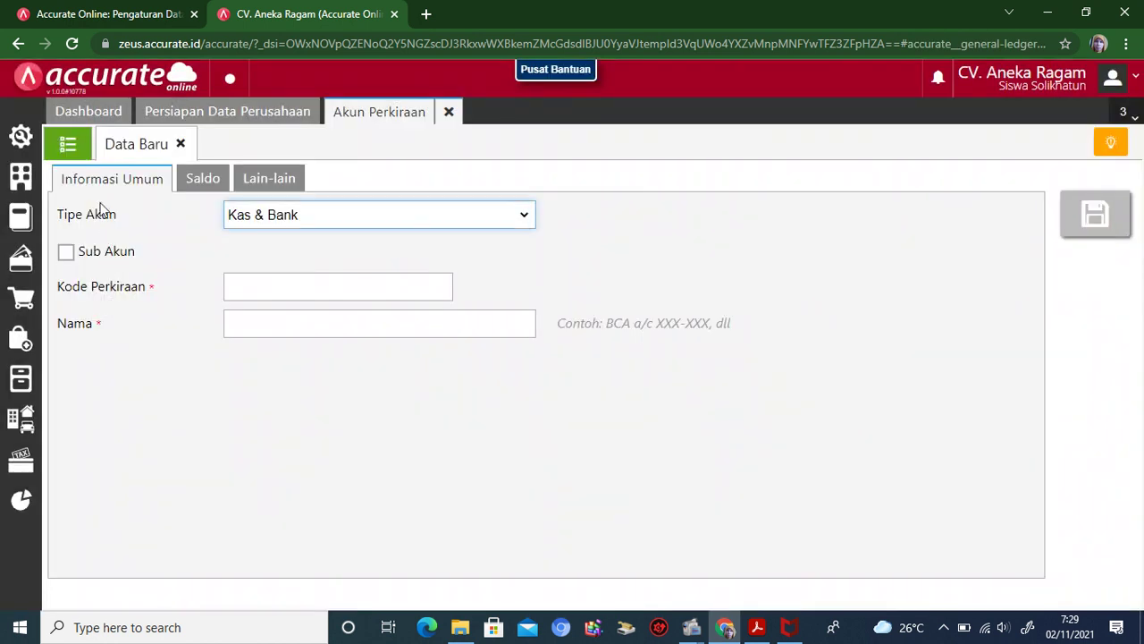
pyautogui.click(64, 146)
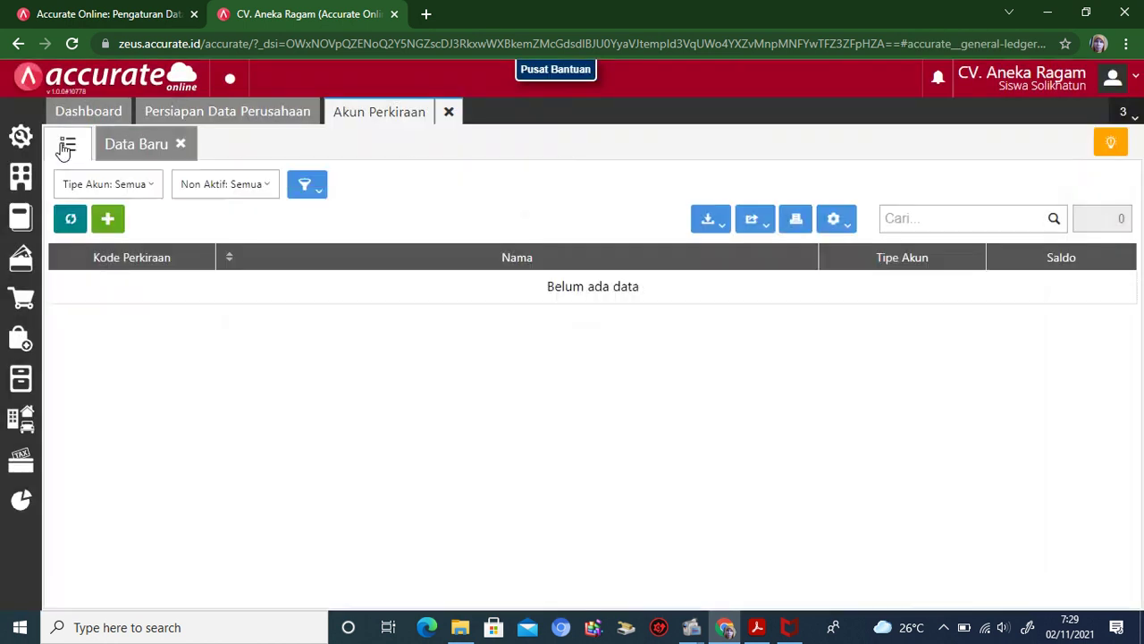
pyautogui.moveTo(1124, 304); pyautogui.dragTo(1133, 356)
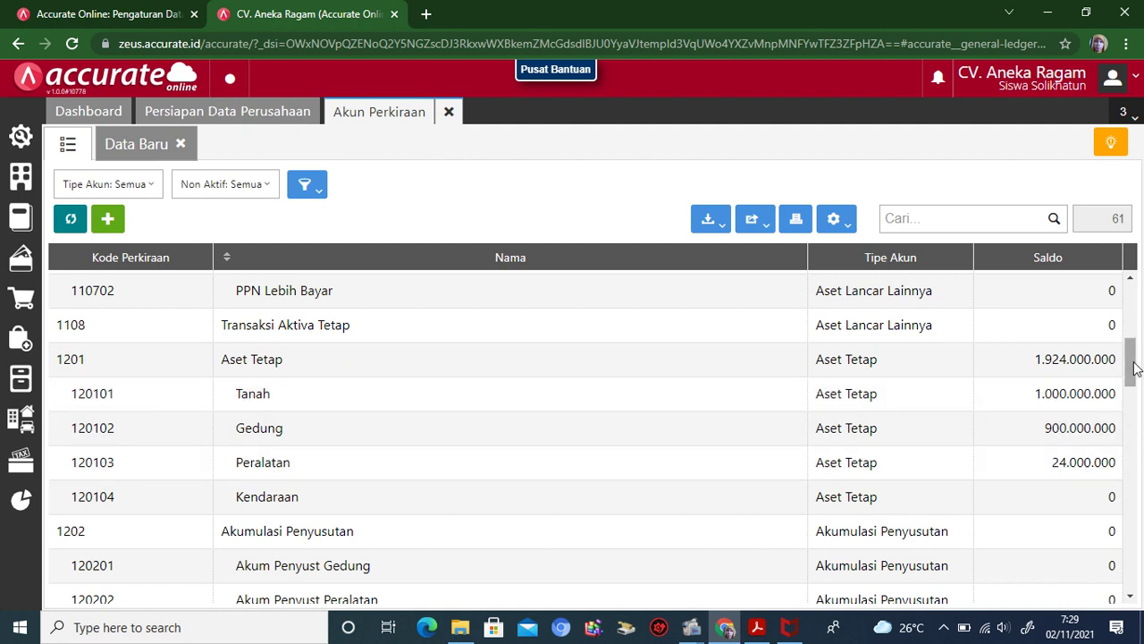
pyautogui.scroll(-2, 1134, 366)
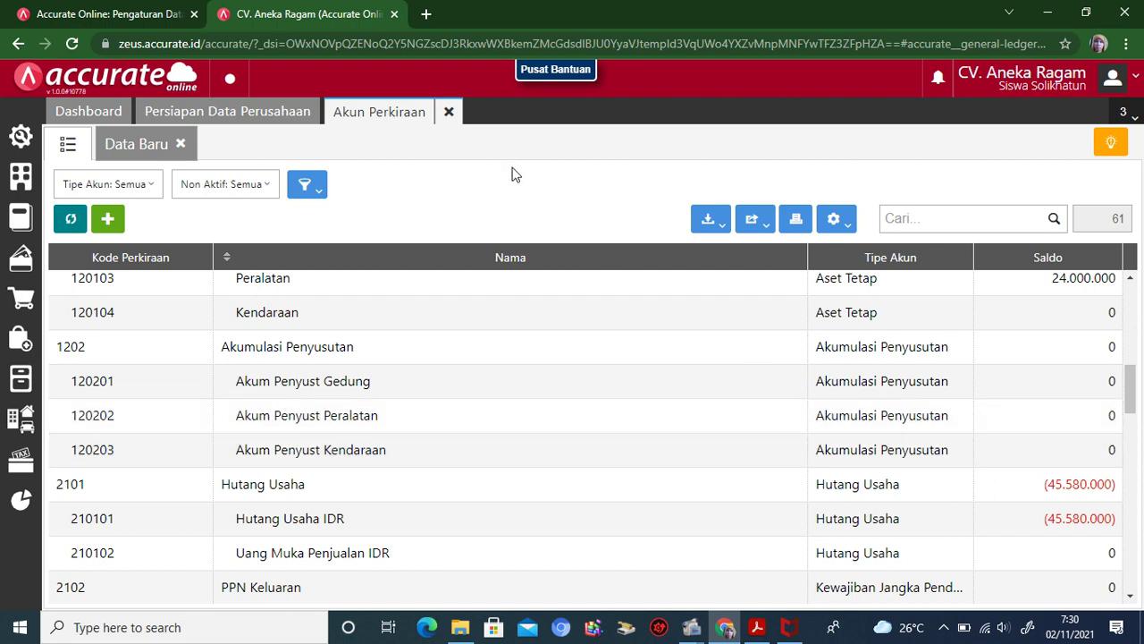
pyautogui.click(449, 113)
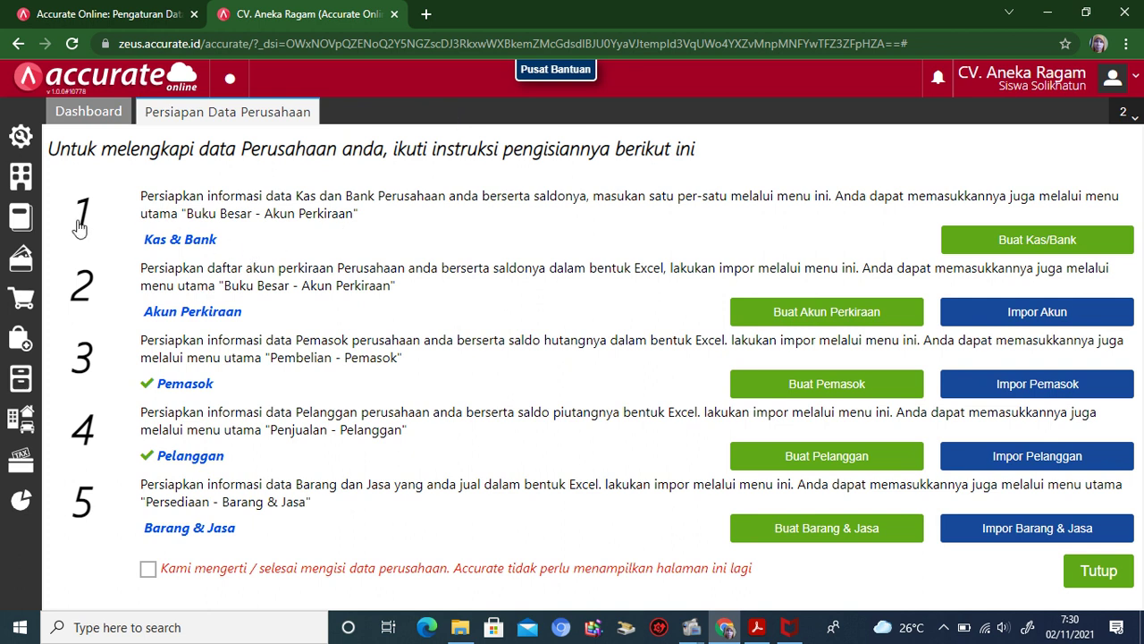
# Step: Save Proses Akhir Bulan with Bulan Desember and Tahun 2017, then close its tab
pyautogui.click(20, 183)
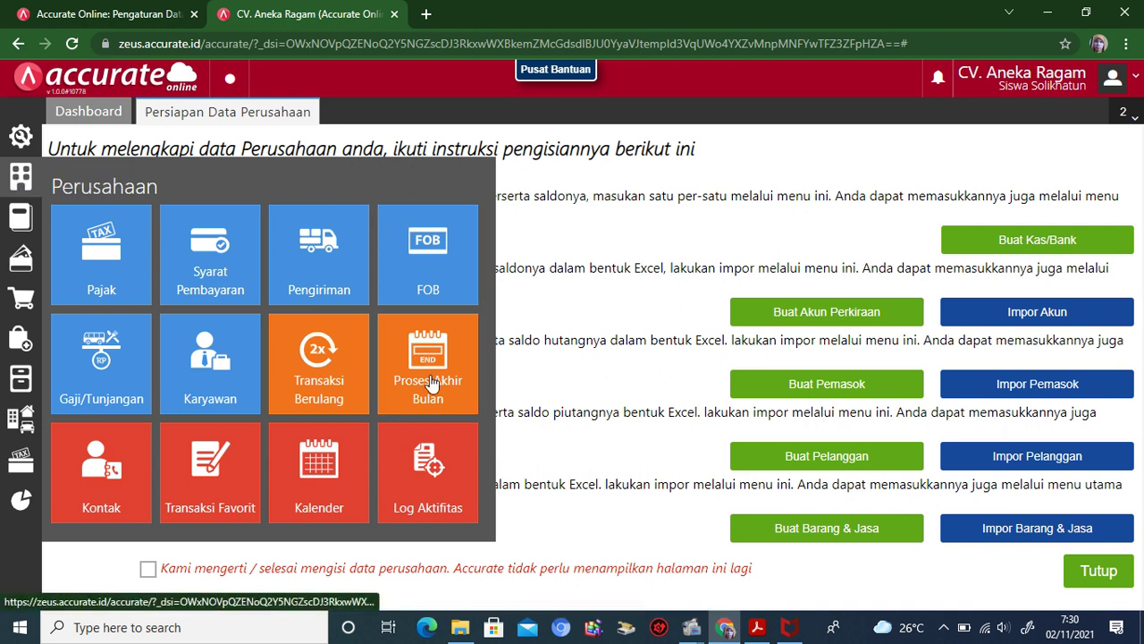
pyautogui.click(430, 383)
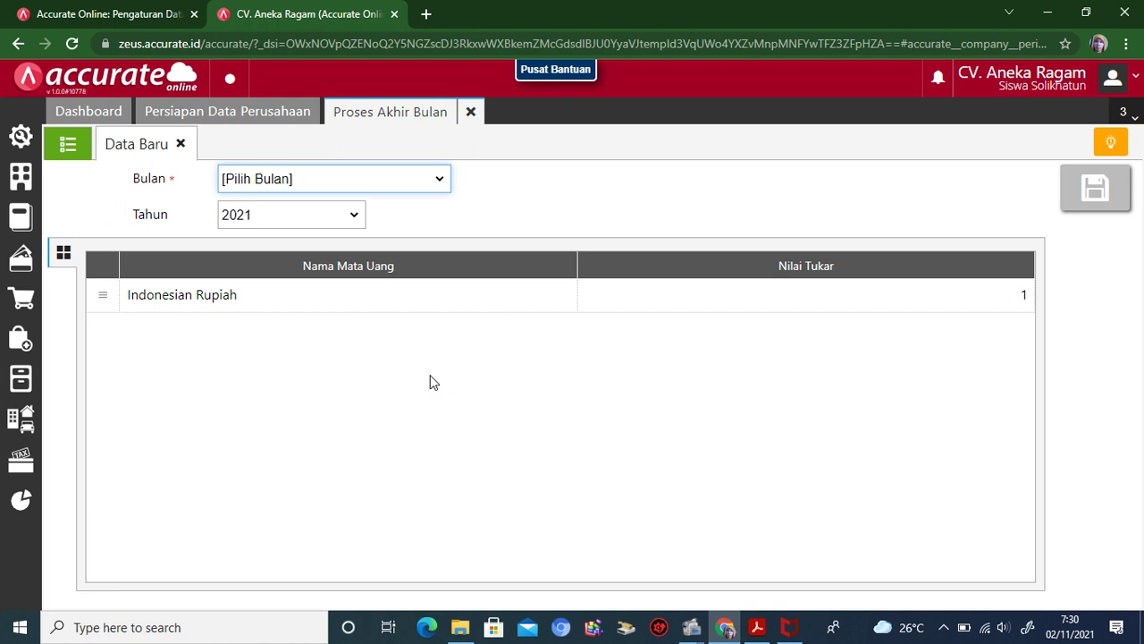
pyautogui.click(439, 184)
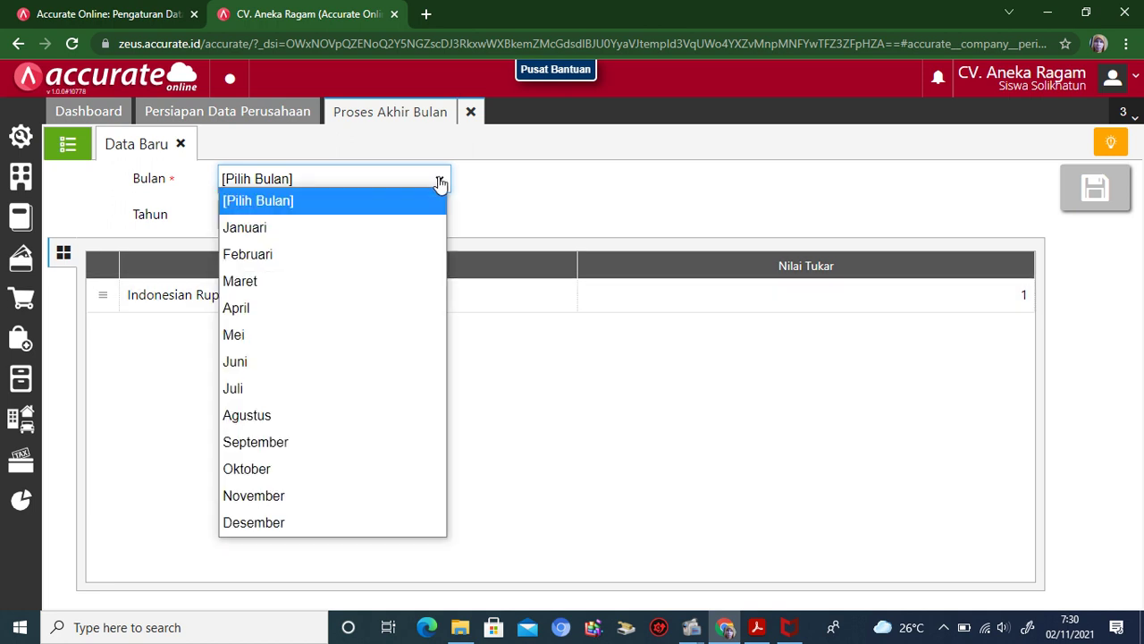
pyautogui.click(339, 524)
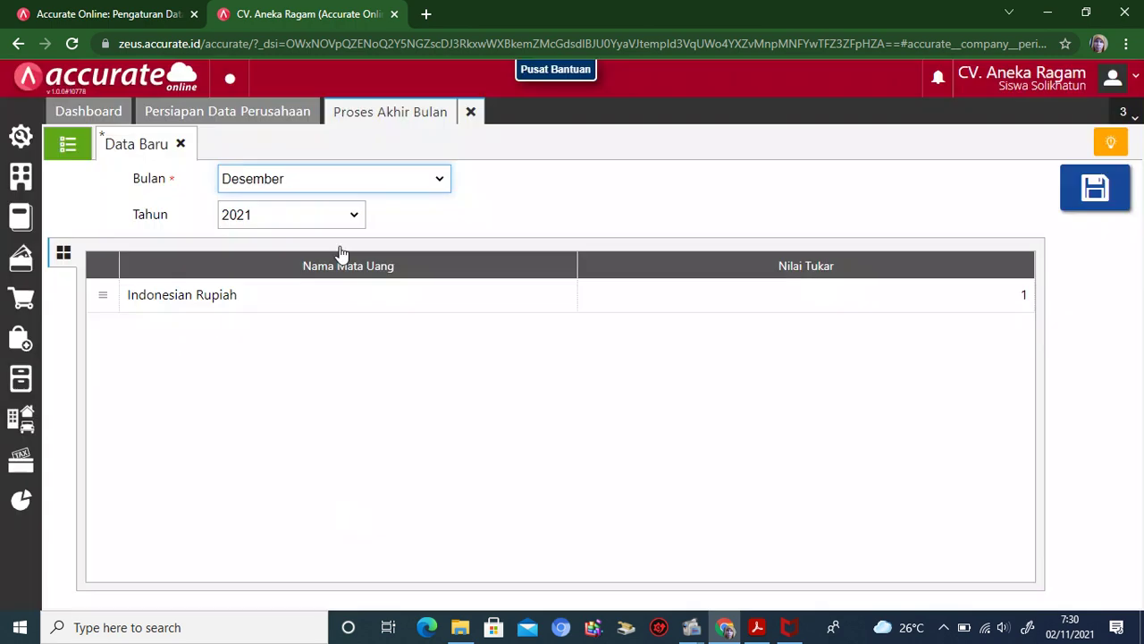
pyautogui.click(355, 216)
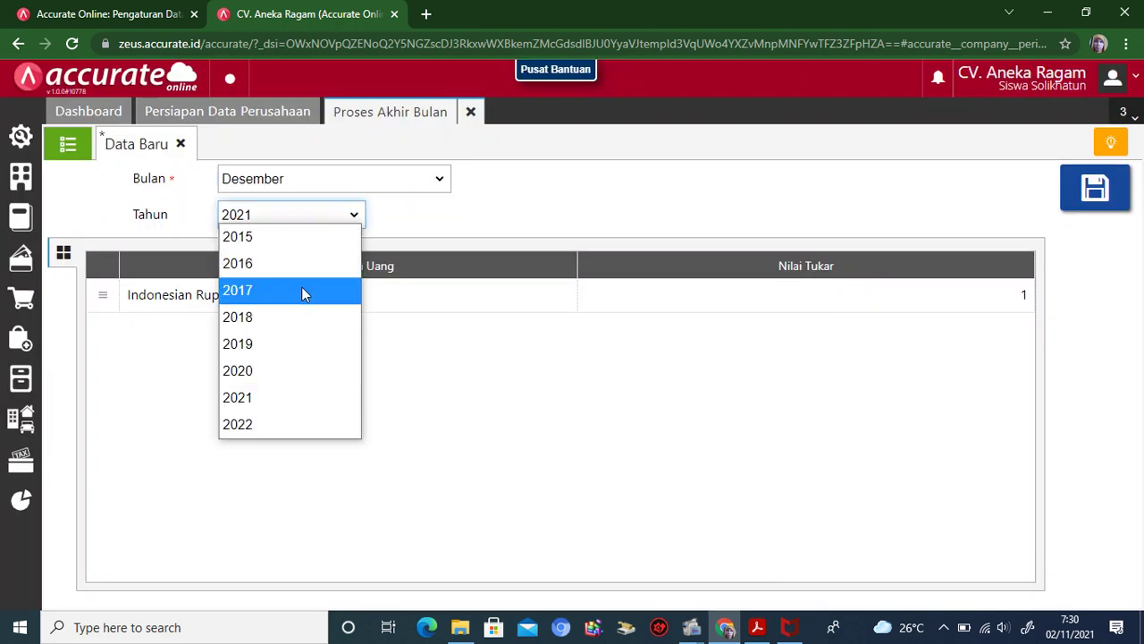
pyautogui.click(302, 291)
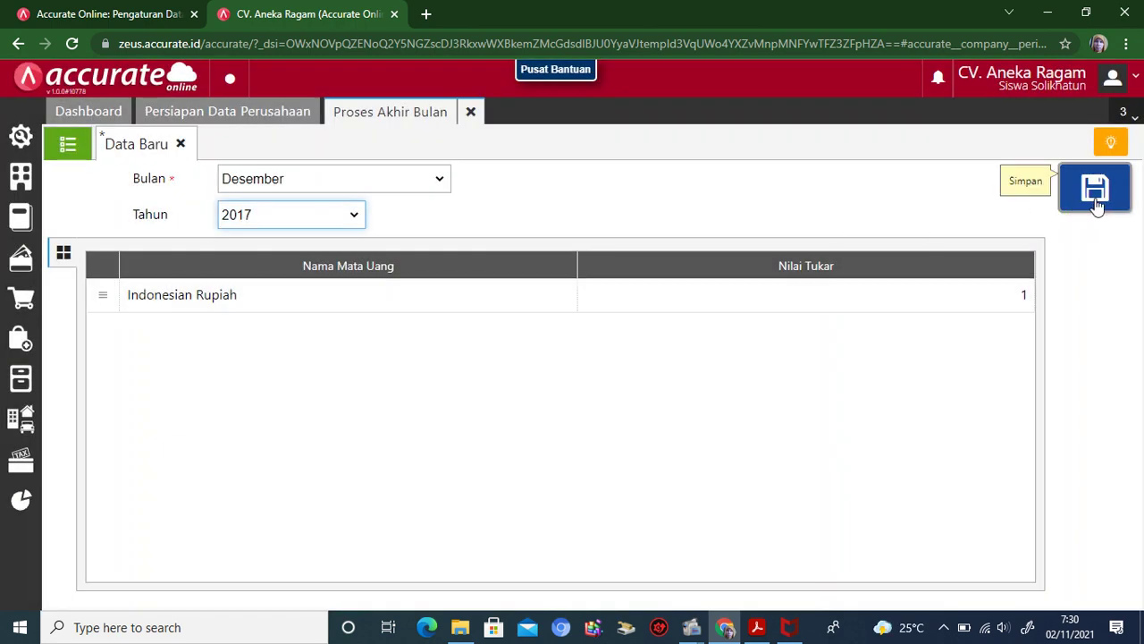
pyautogui.click(1097, 202)
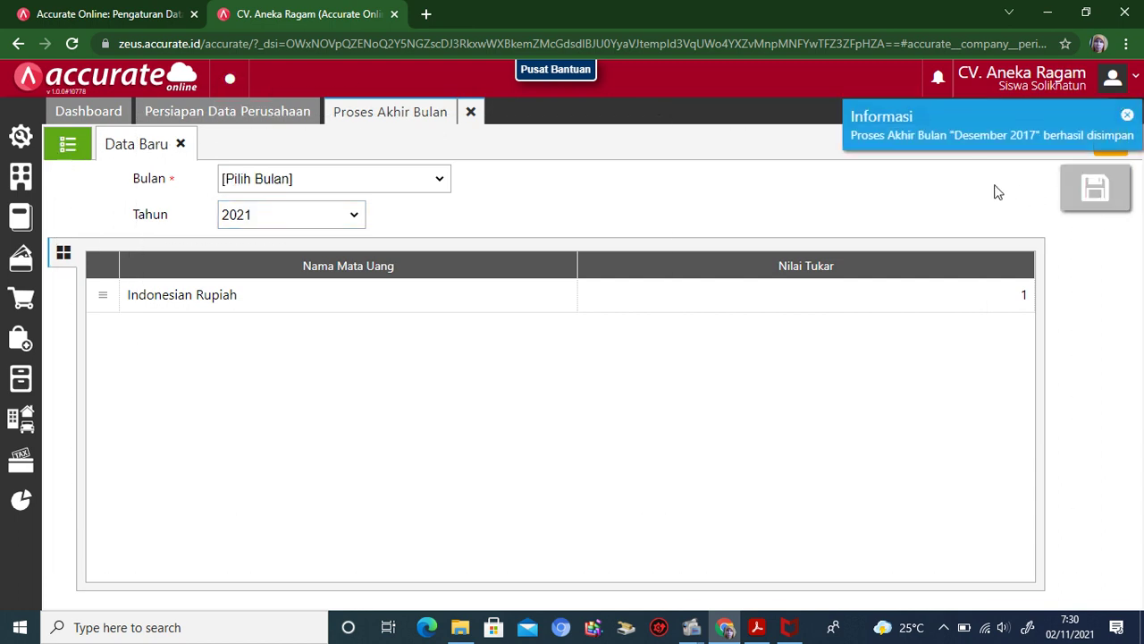
pyautogui.click(470, 112)
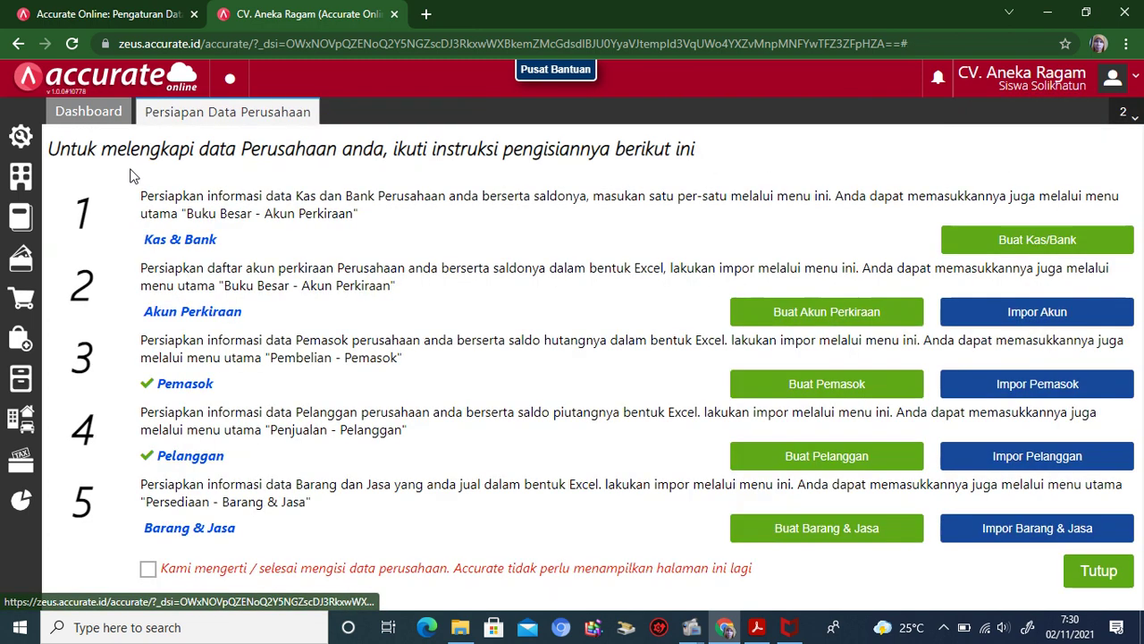
pyautogui.click(21, 218)
pyautogui.click(95, 291)
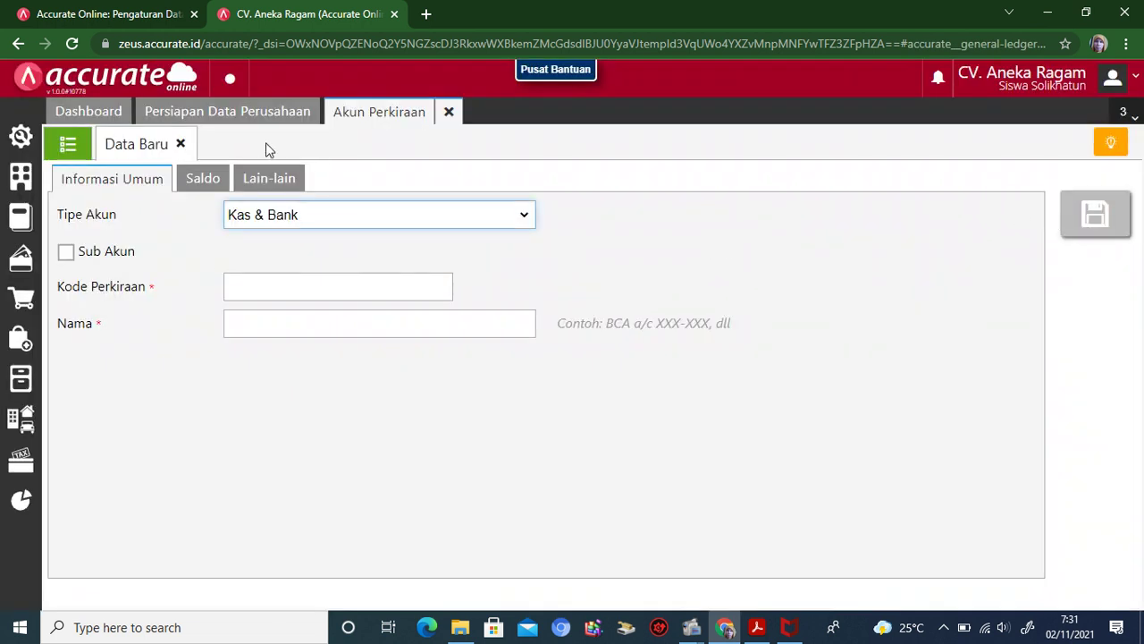
pyautogui.click(67, 146)
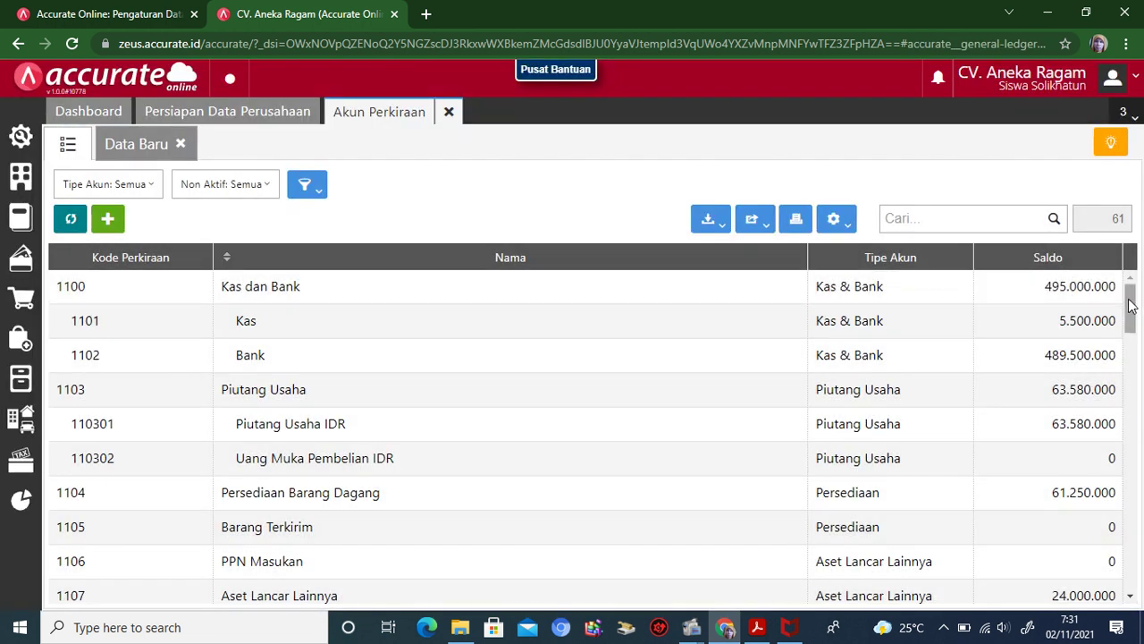
pyautogui.moveTo(1130, 306); pyautogui.dragTo(1136, 382)
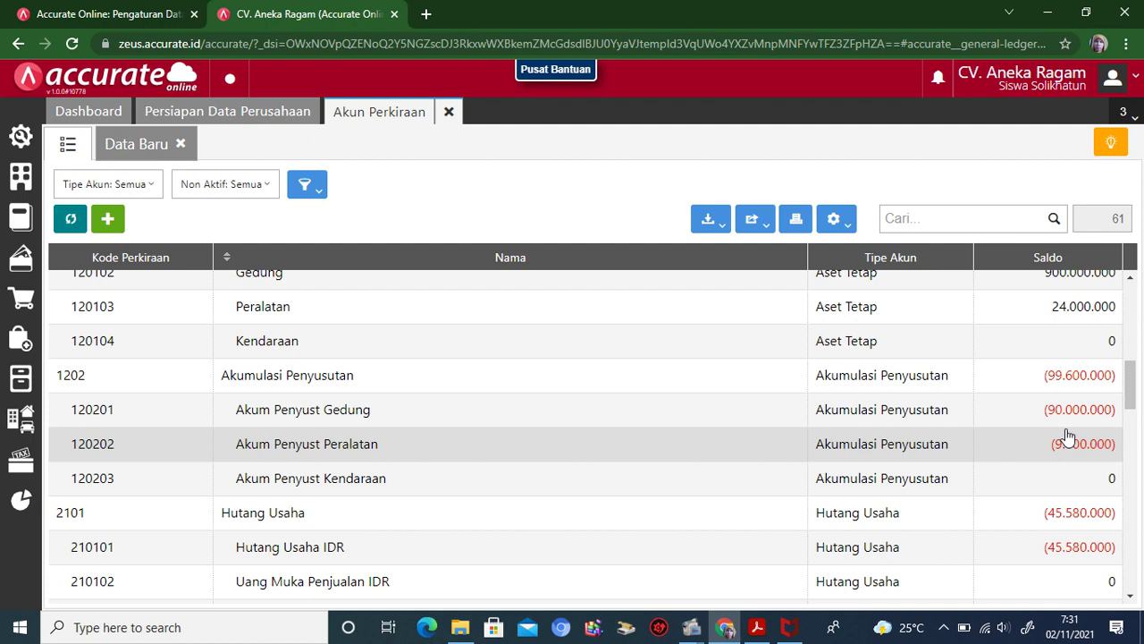
pyautogui.click(449, 113)
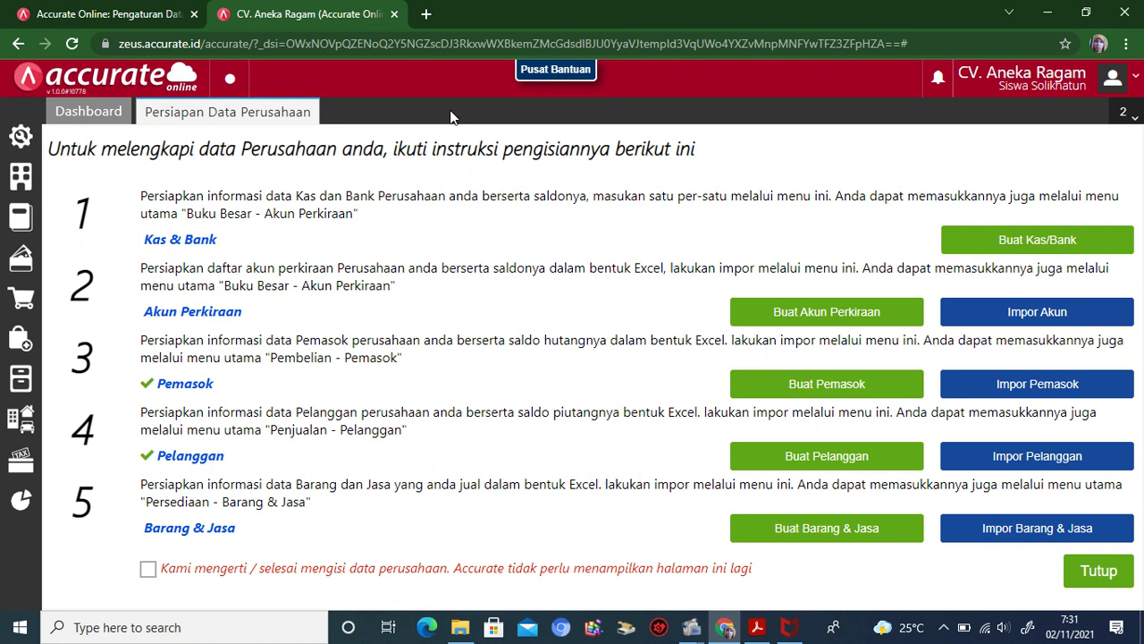
# Step: Display CV. Aneka Ragam's Neraca (Induk Skontro) per 31/12/2017 with Saldo Nol accounts shown
pyautogui.click(25, 503)
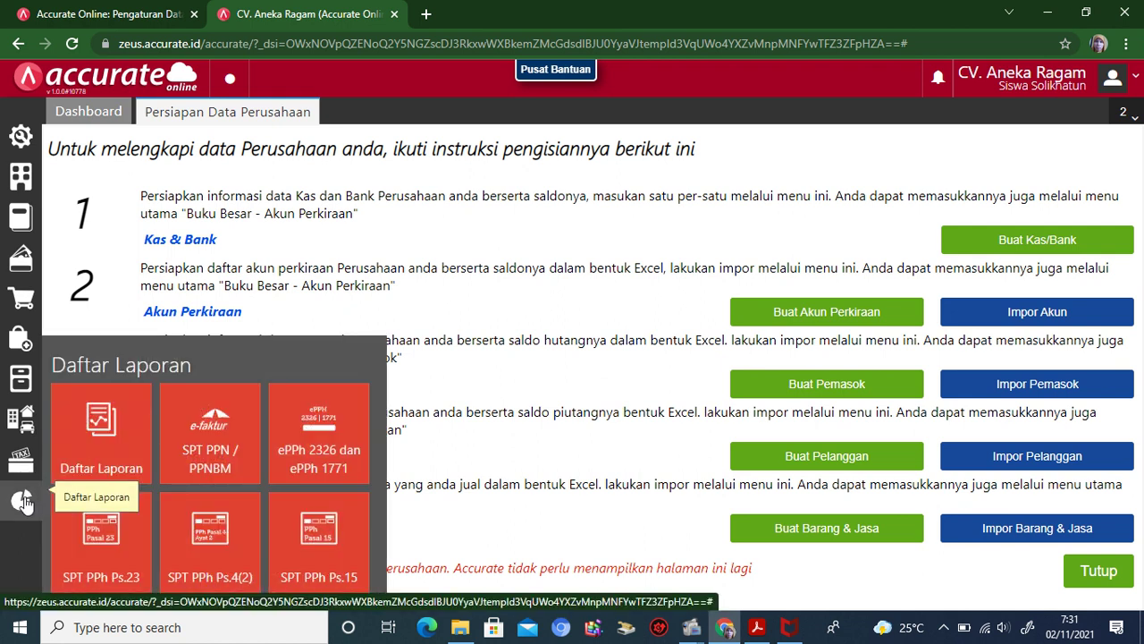
pyautogui.click(92, 449)
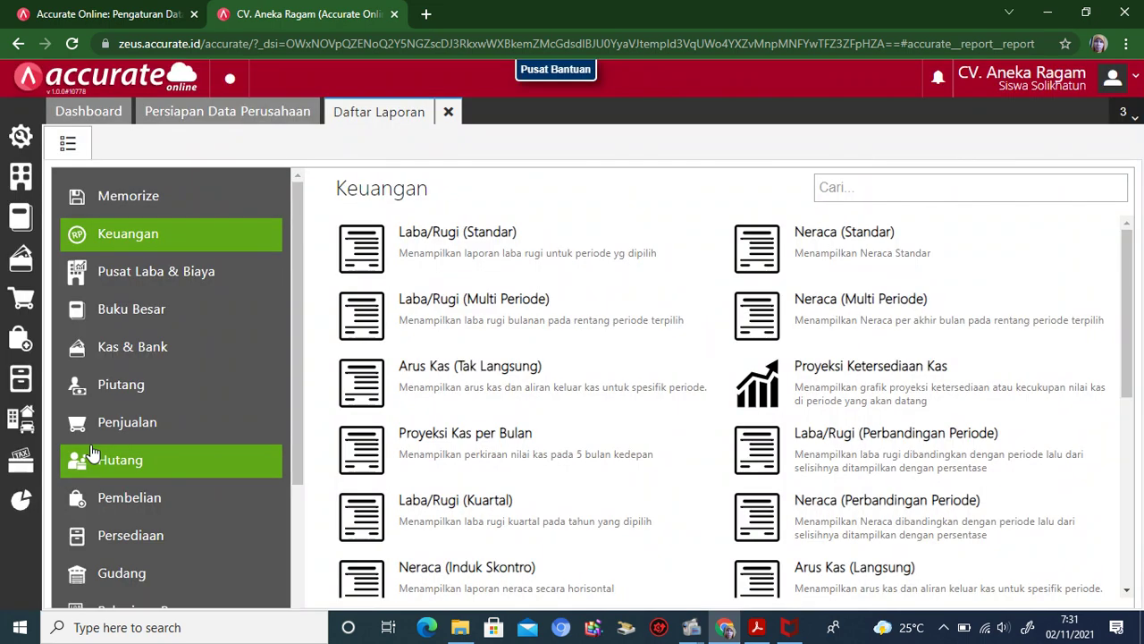
pyautogui.click(494, 577)
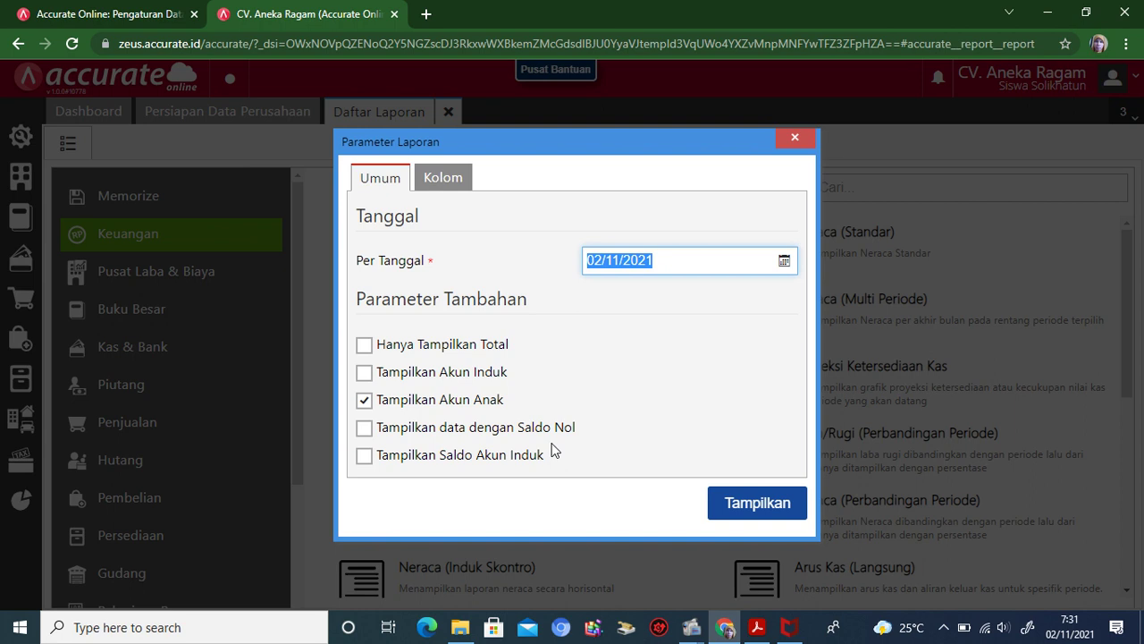
pyautogui.write('31/12/2')
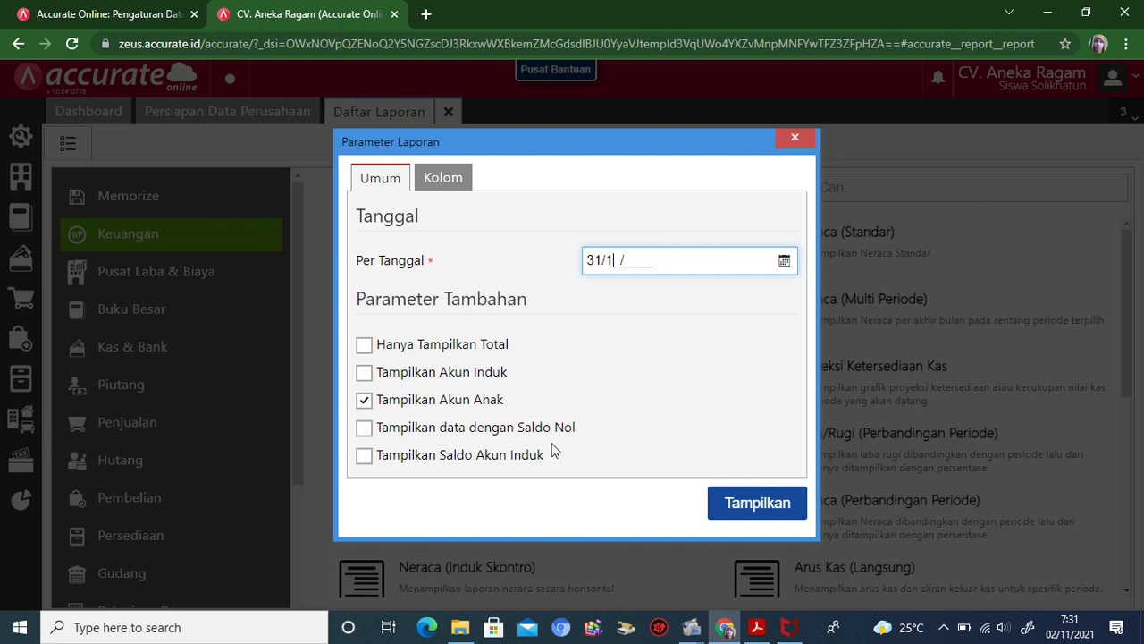
pyautogui.write('017')
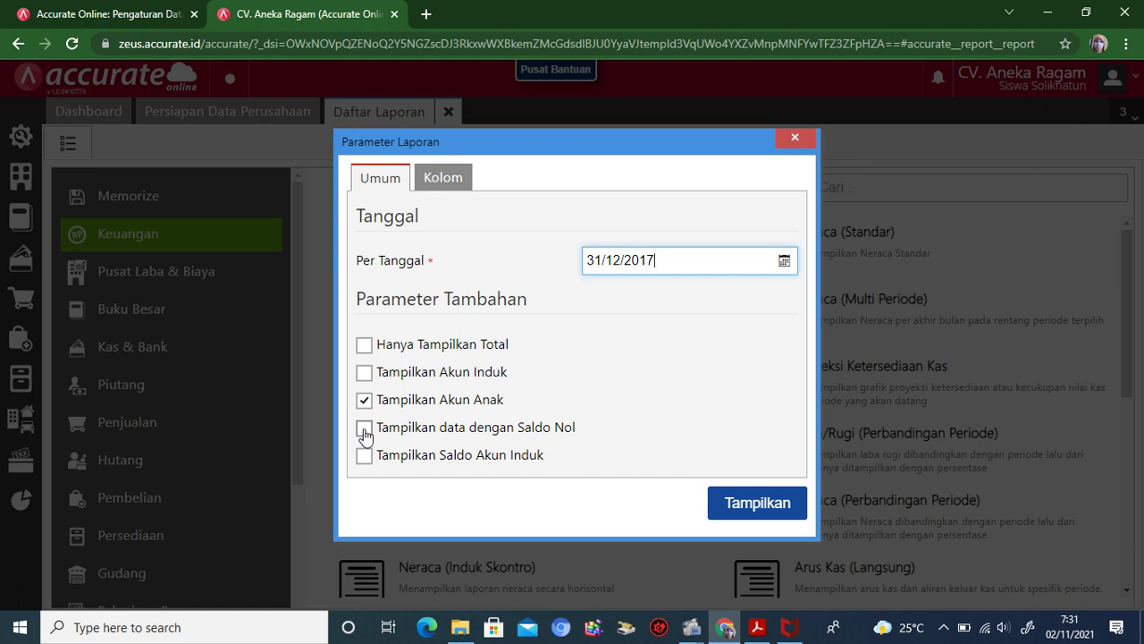
pyautogui.click(364, 428)
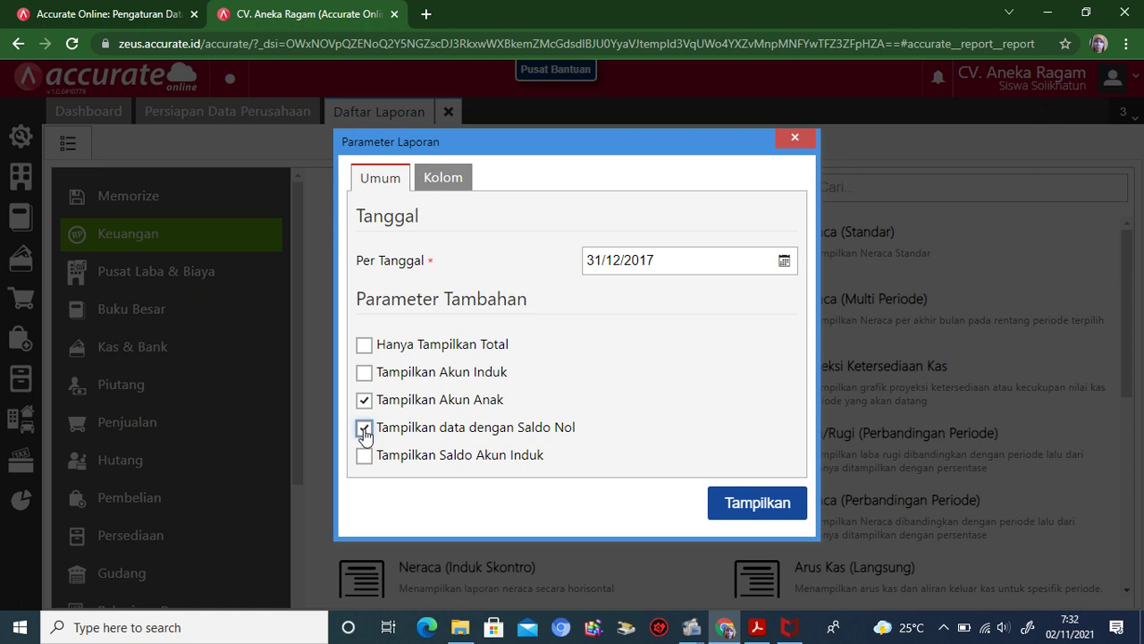
pyautogui.click(731, 506)
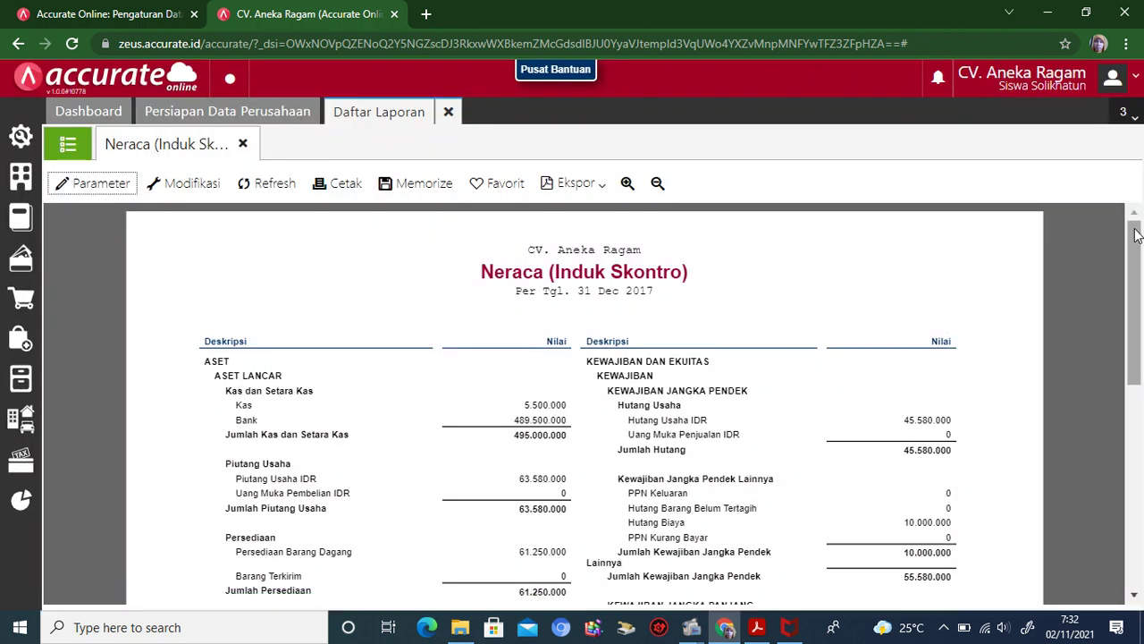
pyautogui.moveTo(1133, 237); pyautogui.dragTo(1137, 355)
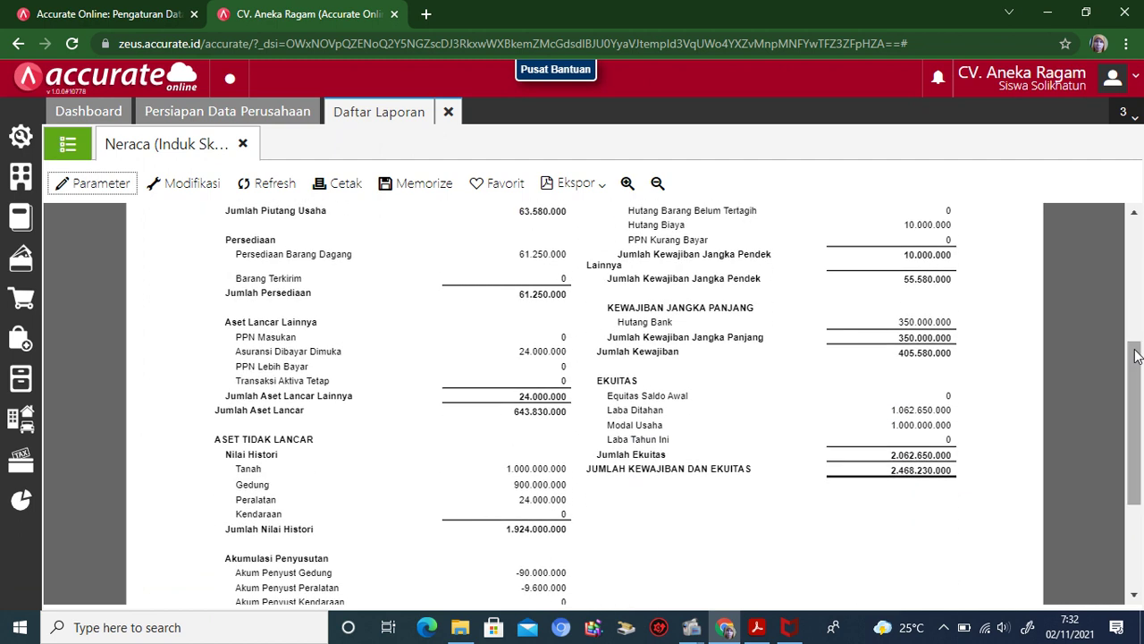
pyautogui.moveTo(1137, 355); pyautogui.dragTo(1135, 443)
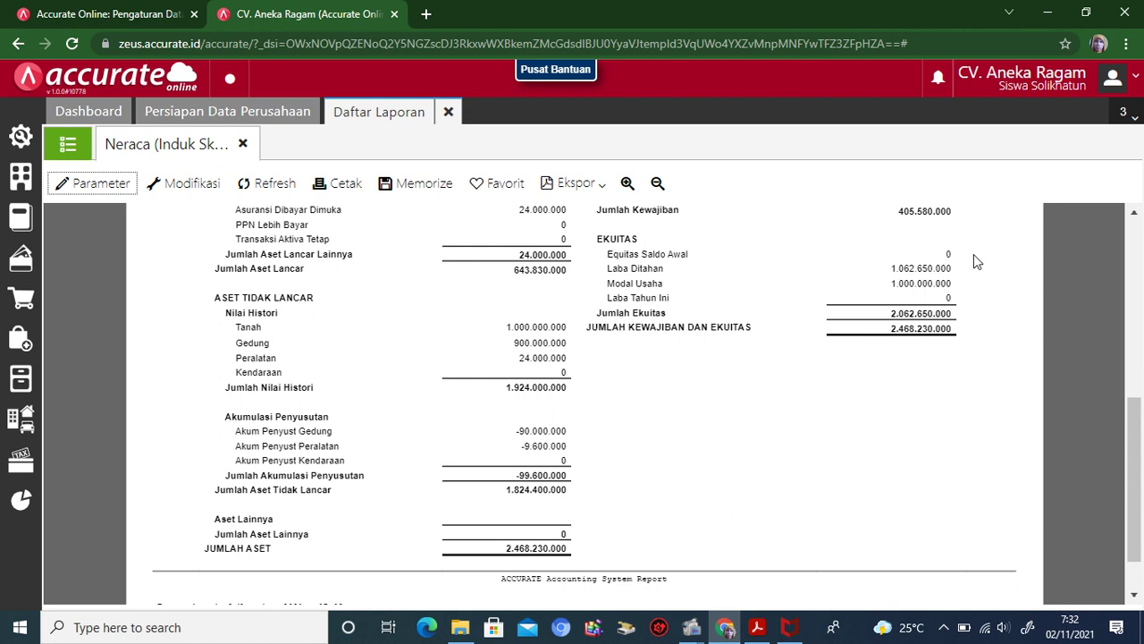